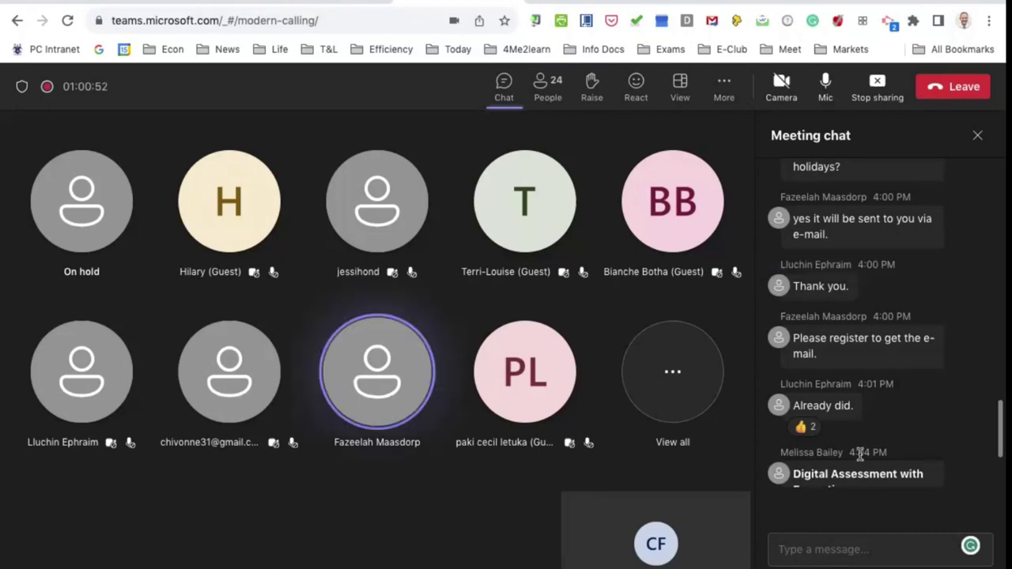
# - Switch from the meeting chat to Formative and open WCED GK Quiz 1 (Student paced) from the WCED Sessions folder
pyautogui.scroll(-1, 862, 444)
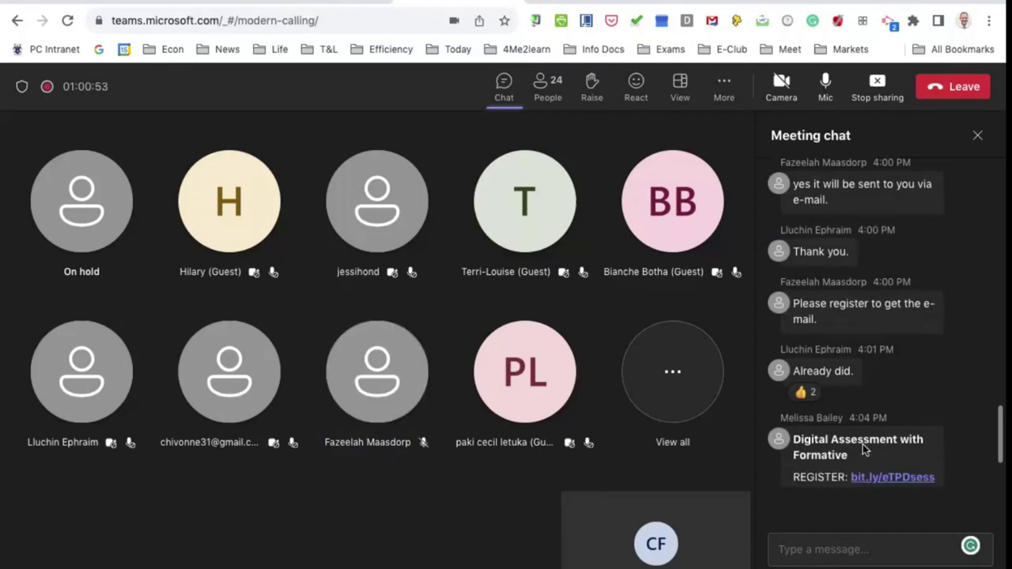
pyautogui.scroll(-3, 863, 448)
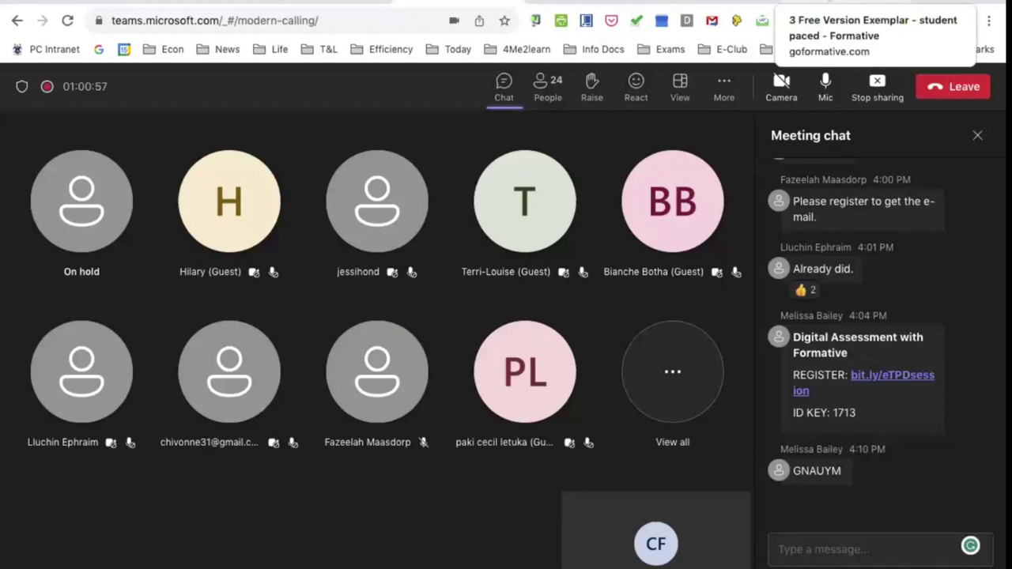
pyautogui.click(869, 3)
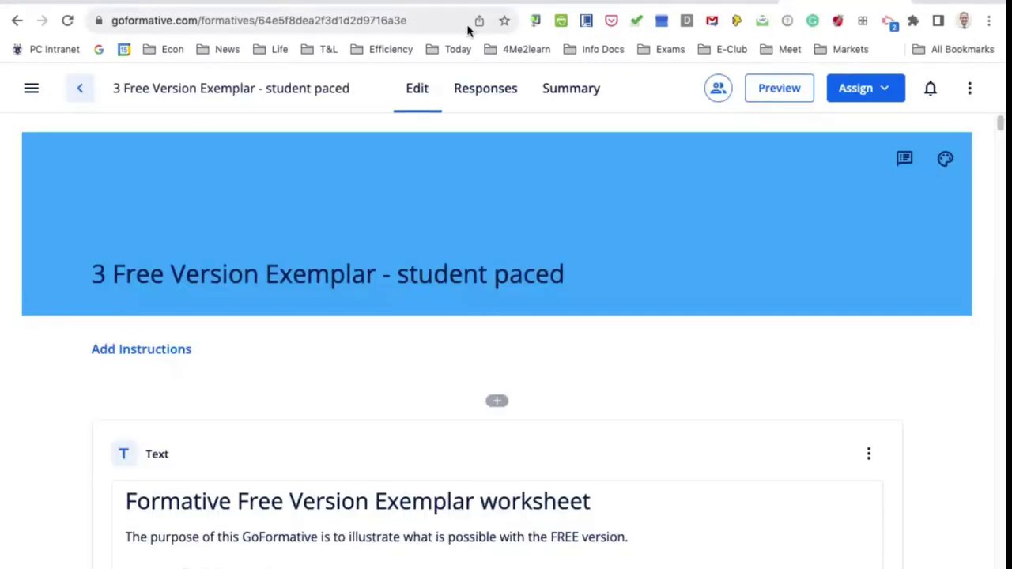
pyautogui.click(82, 88)
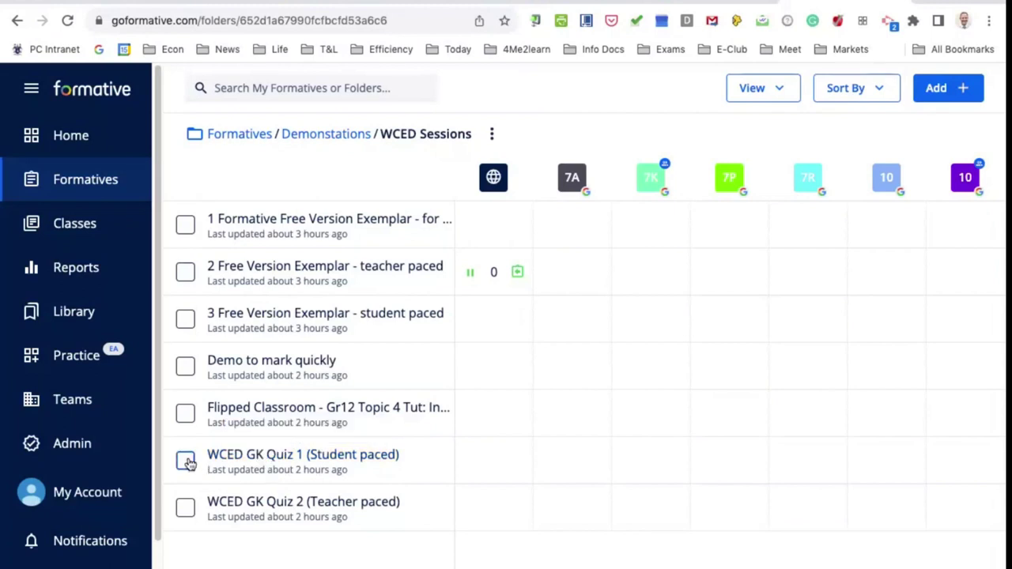
pyautogui.click(237, 462)
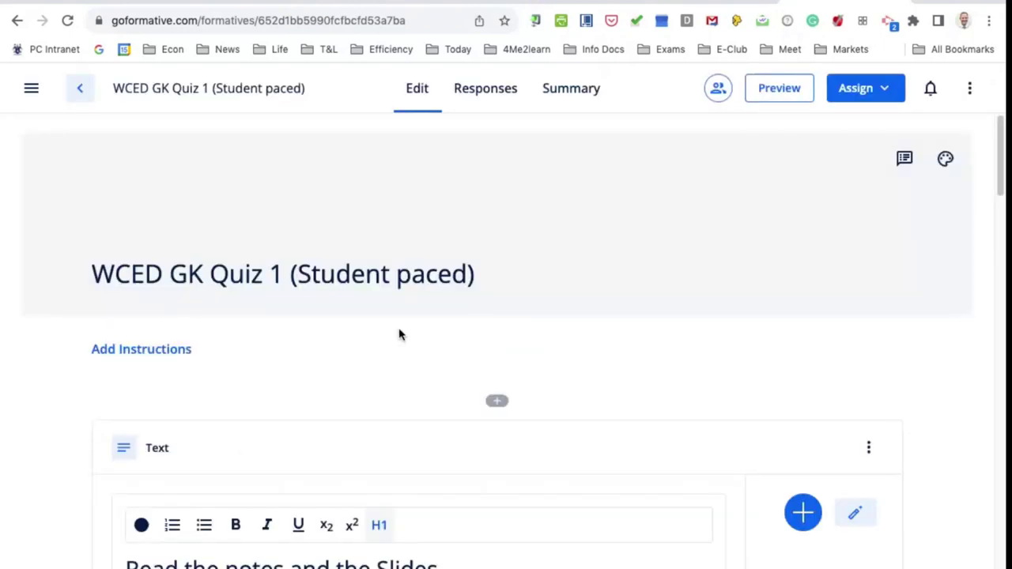
# - Examine the formative types available for the quiz, from Assignment through Quiz and Worksheet to Other, without choosing one
pyautogui.click(973, 89)
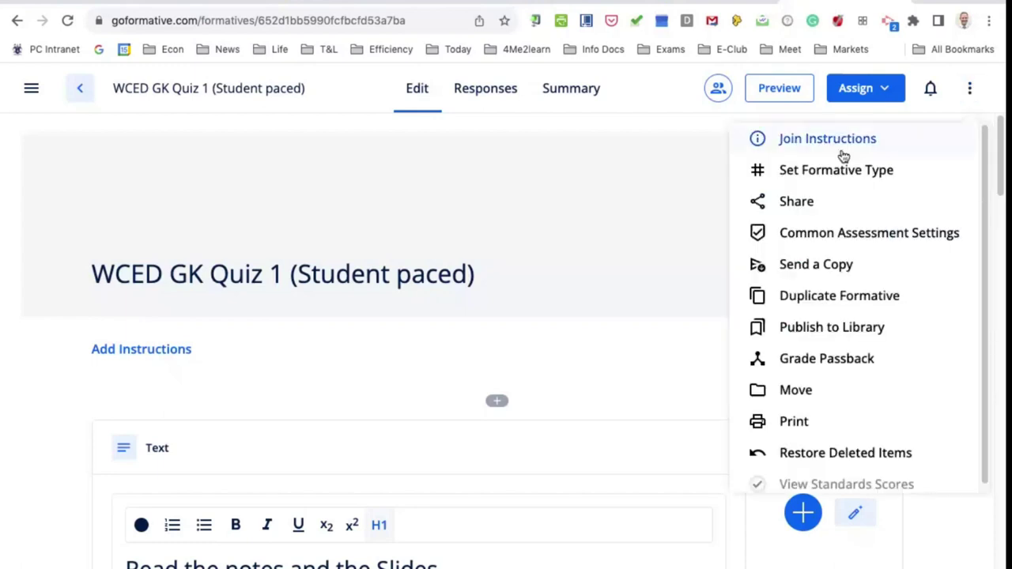
pyautogui.click(789, 171)
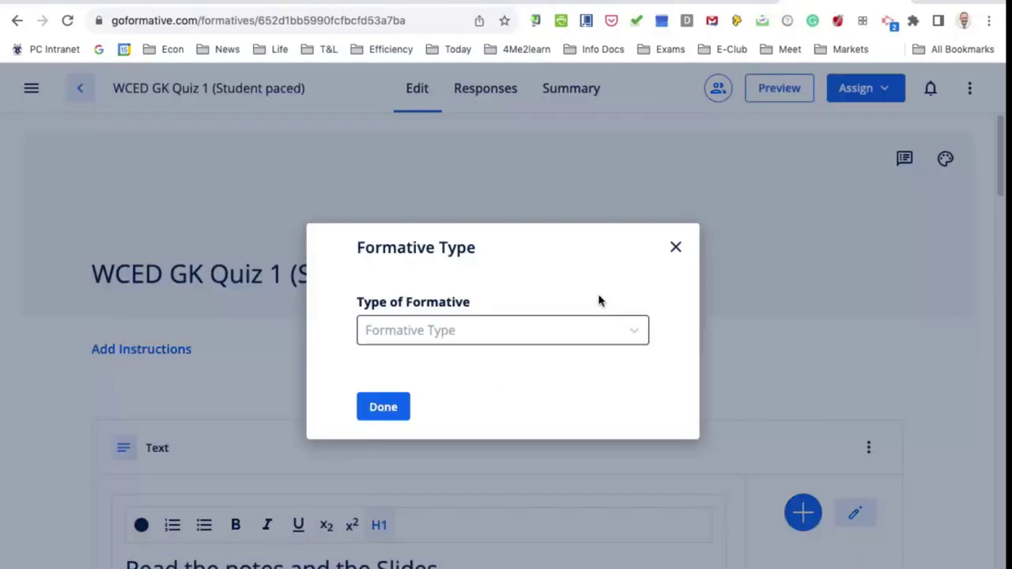
pyautogui.click(628, 332)
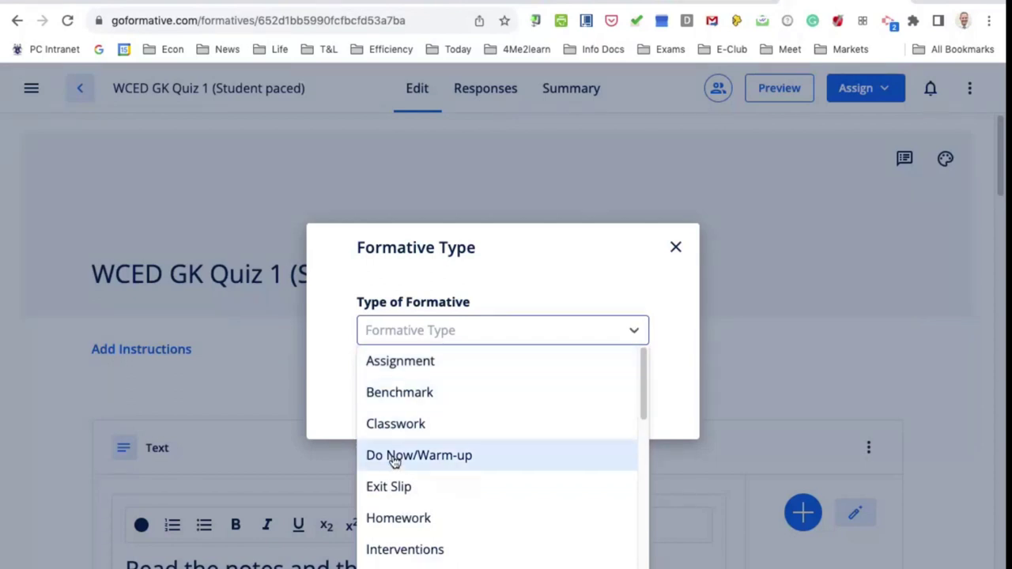
pyautogui.scroll(-2, 393, 461)
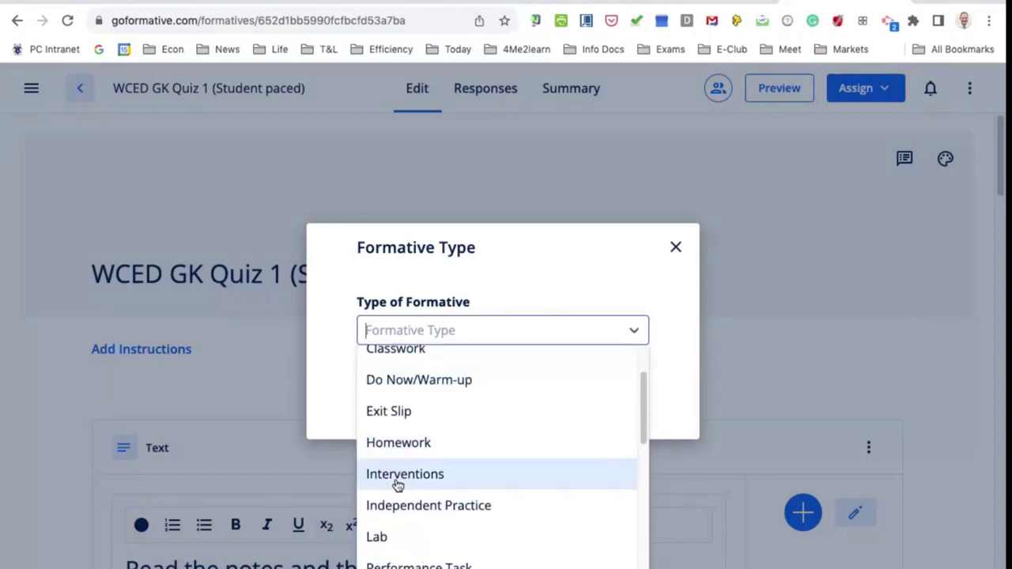
pyautogui.scroll(-1, 399, 484)
pyautogui.scroll(-2, 396, 484)
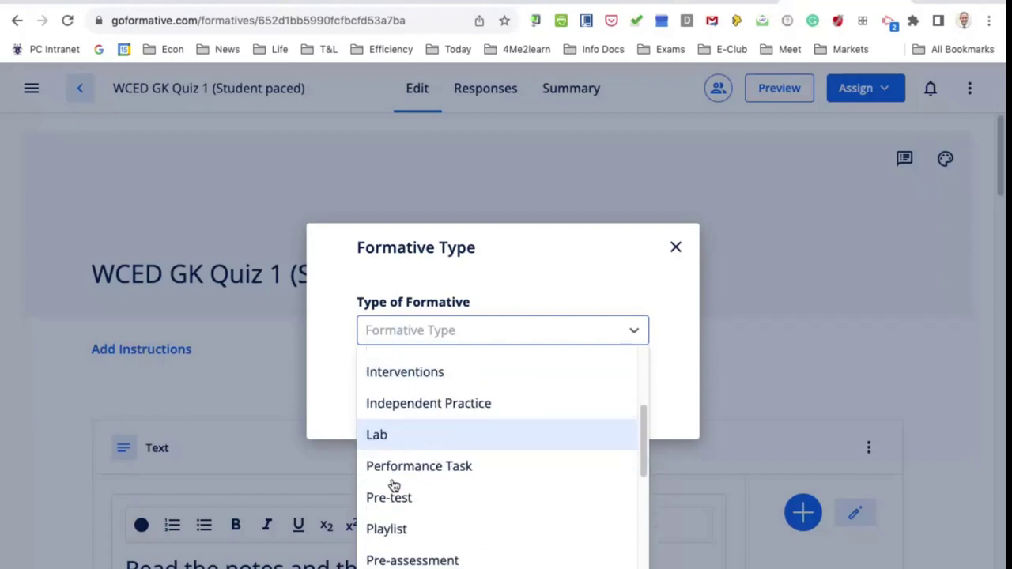
pyautogui.scroll(-2, 394, 486)
pyautogui.scroll(-1, 394, 486)
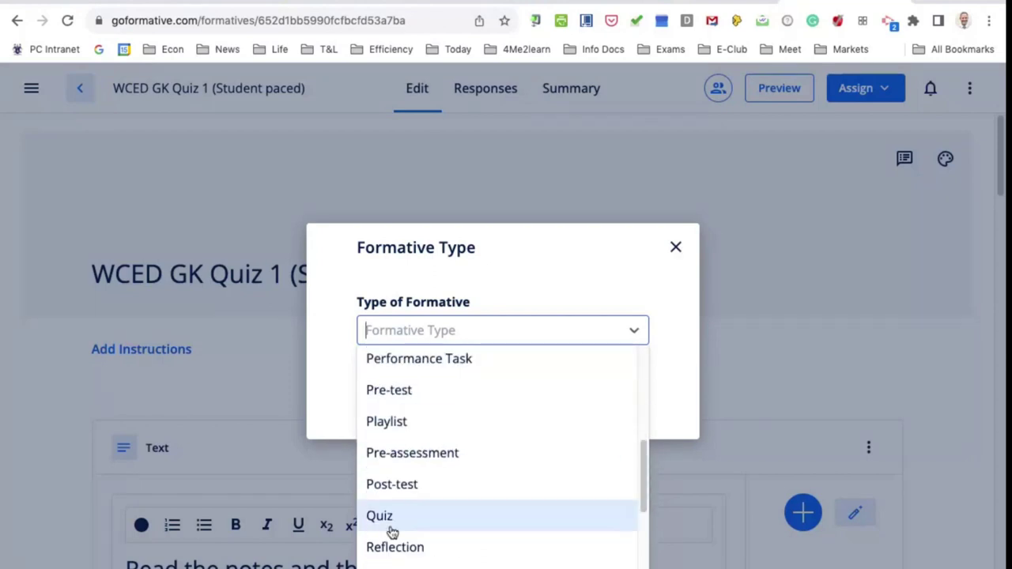
pyautogui.scroll(-5, 393, 533)
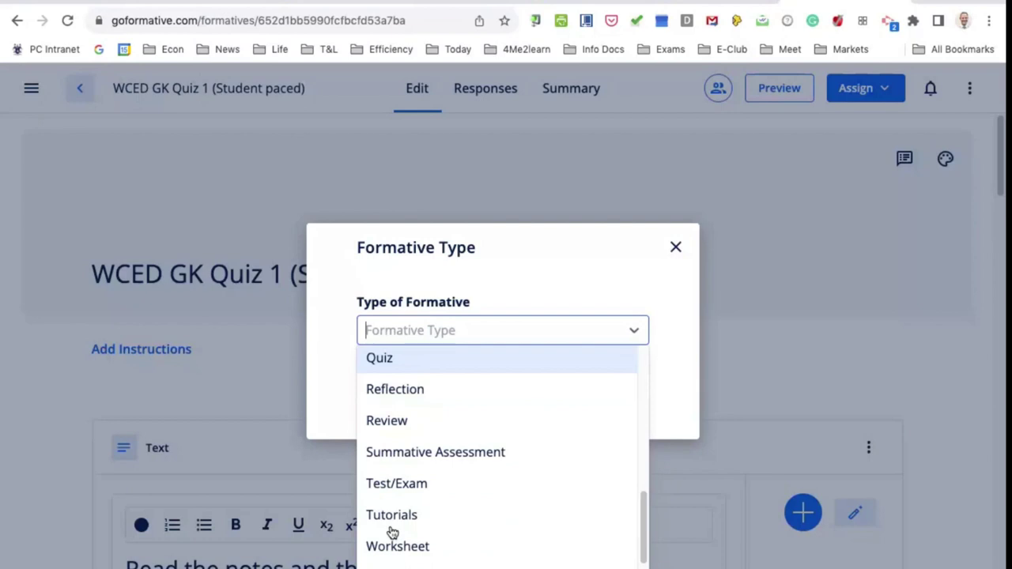
pyautogui.scroll(3, 393, 533)
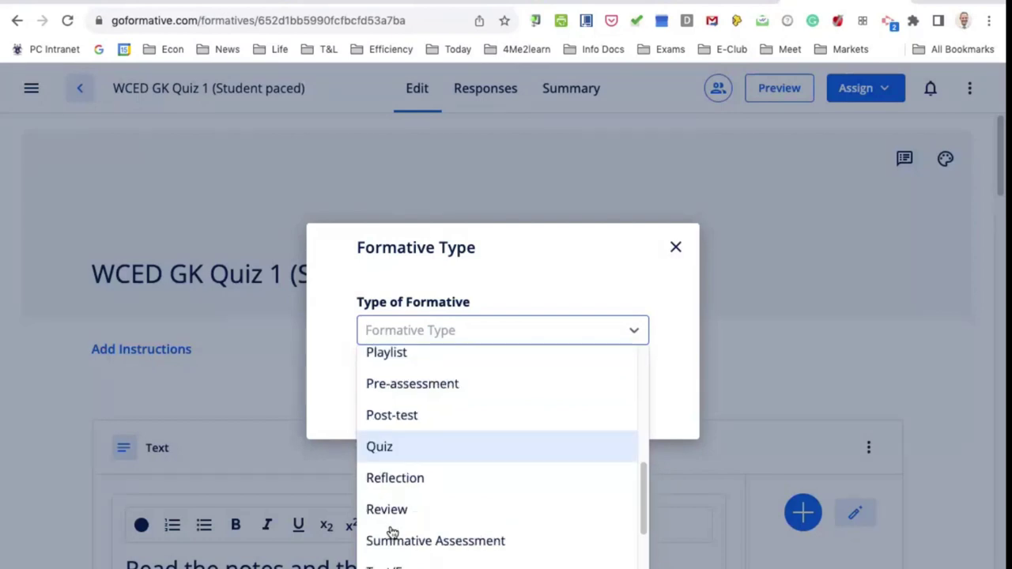
pyautogui.scroll(2, 393, 533)
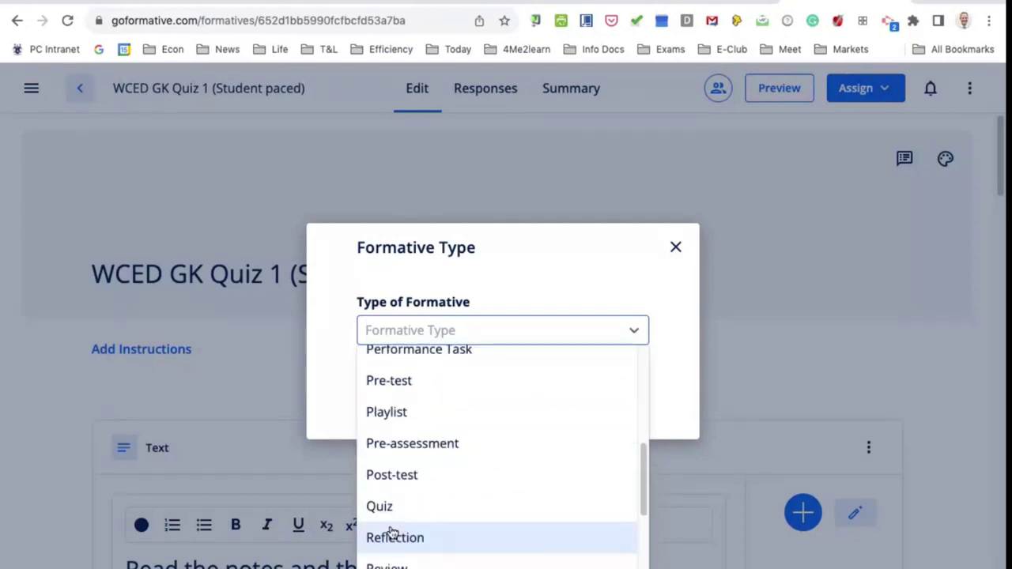
pyautogui.scroll(-1, 393, 533)
pyautogui.scroll(-4, 393, 533)
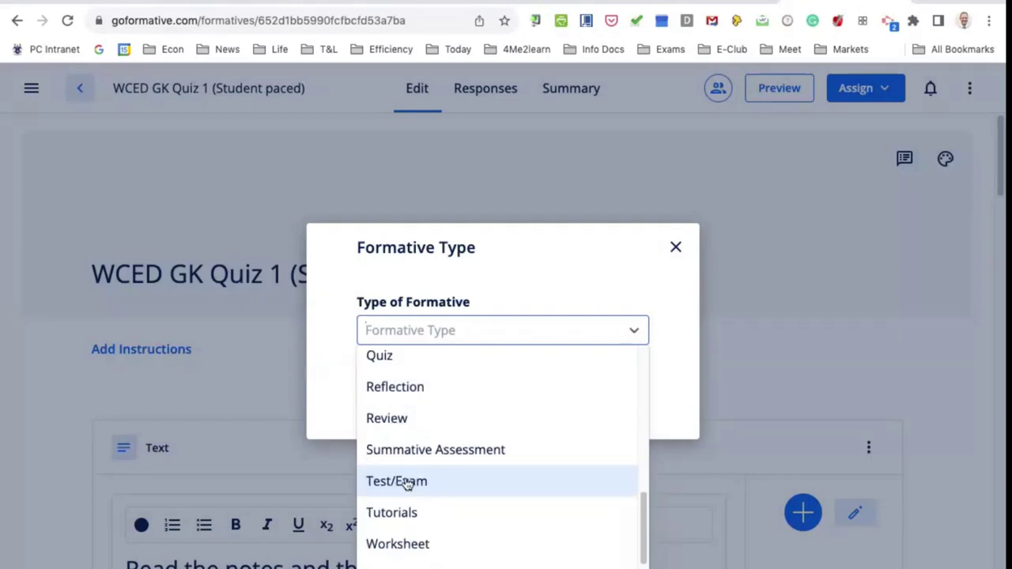
pyautogui.scroll(-1, 454, 537)
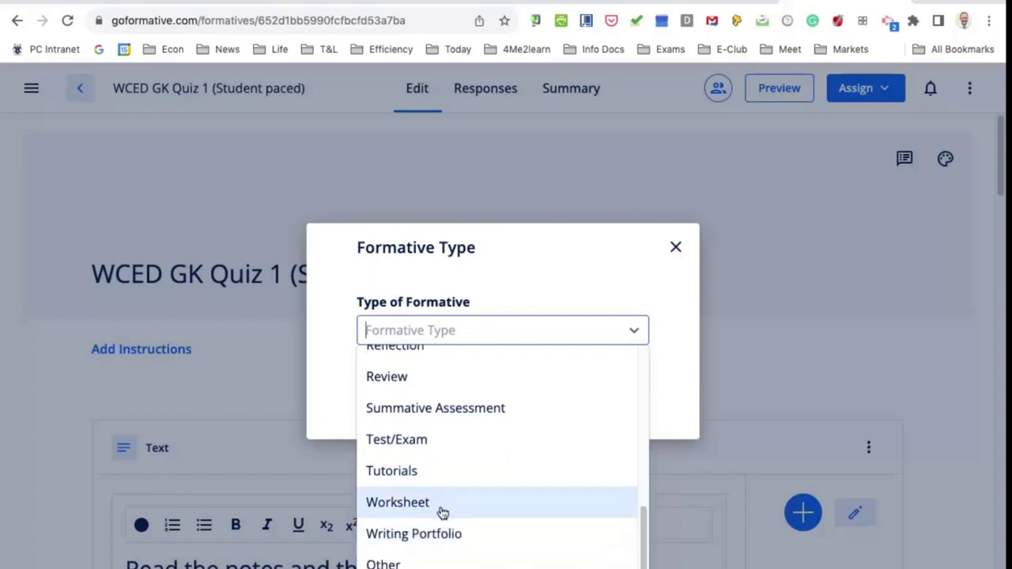
pyautogui.click(636, 335)
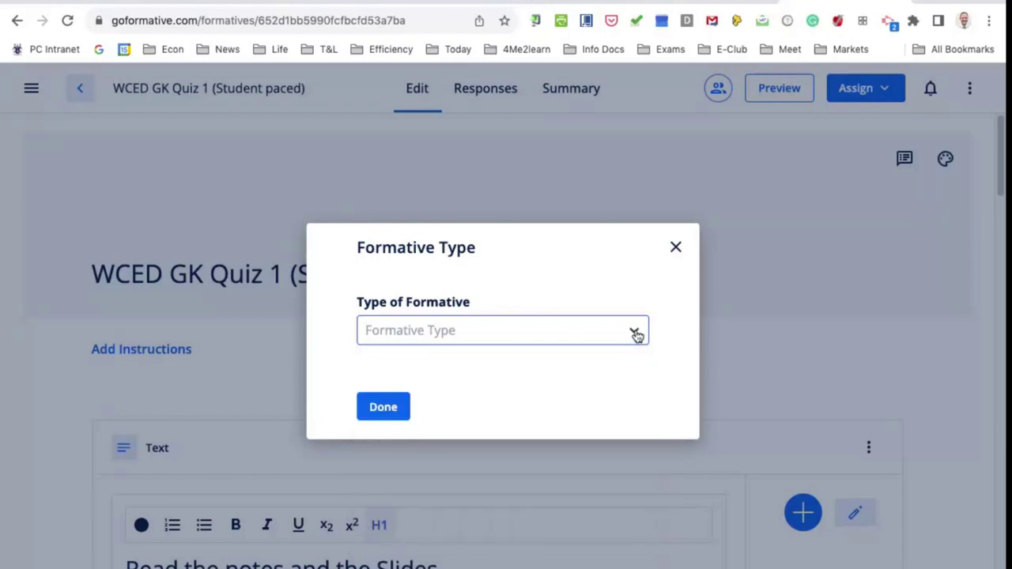
pyautogui.click(676, 248)
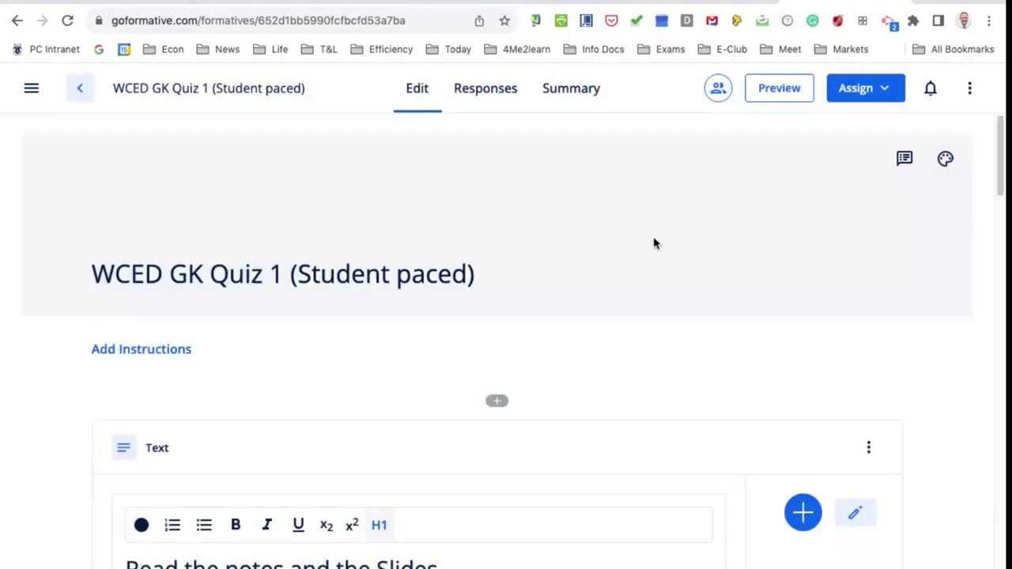
pyautogui.click(267, 261)
pyautogui.click(968, 88)
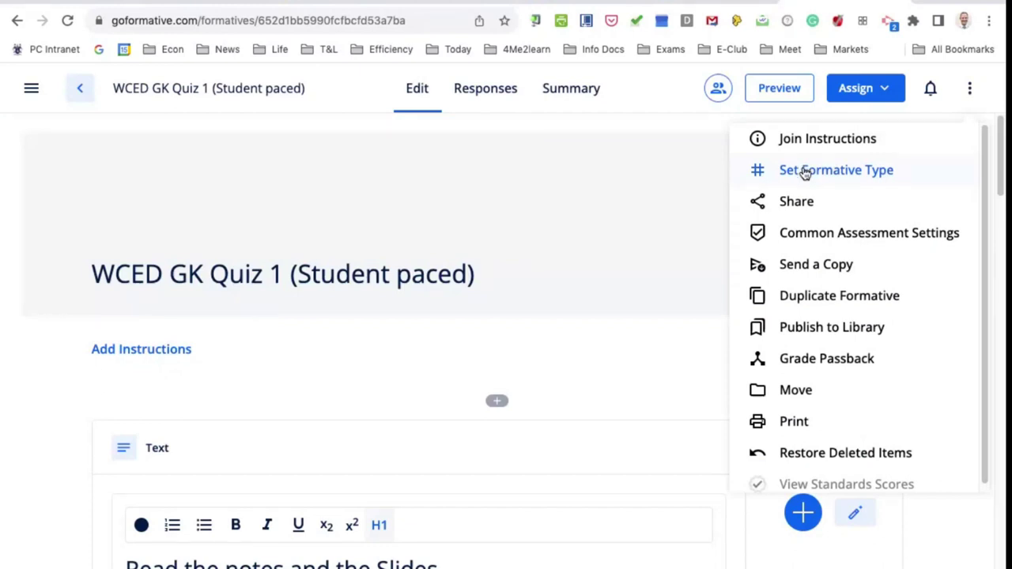
pyautogui.click(643, 184)
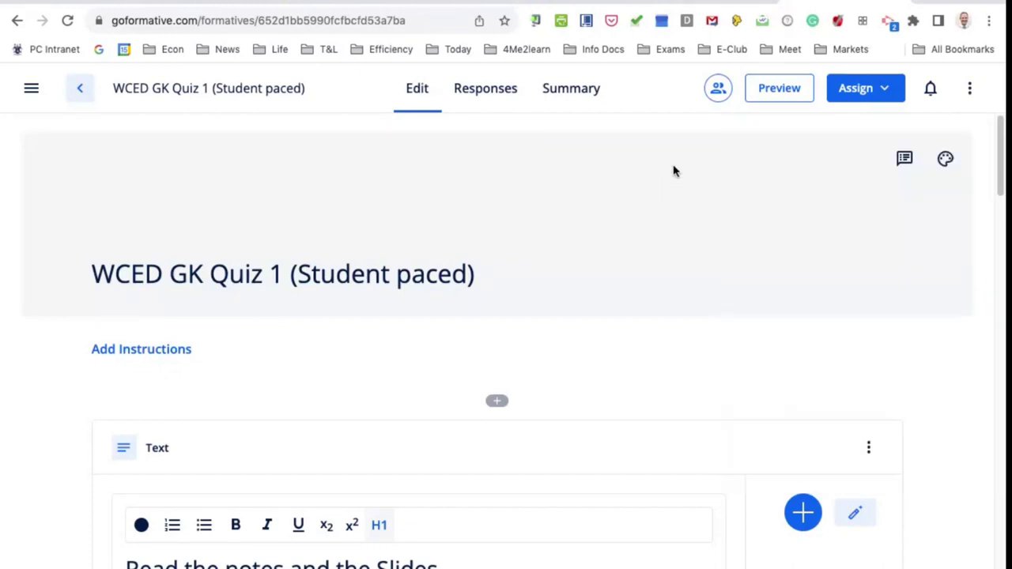
# - Start a student-paced assignment of the quiz and select the 2023 10.4 Economics class
pyautogui.click(889, 88)
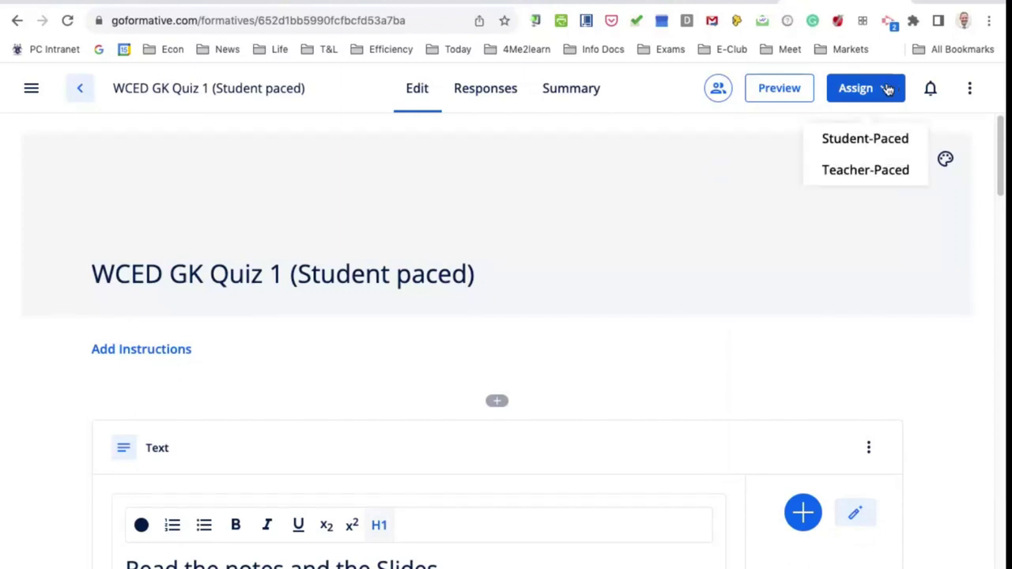
pyautogui.click(865, 141)
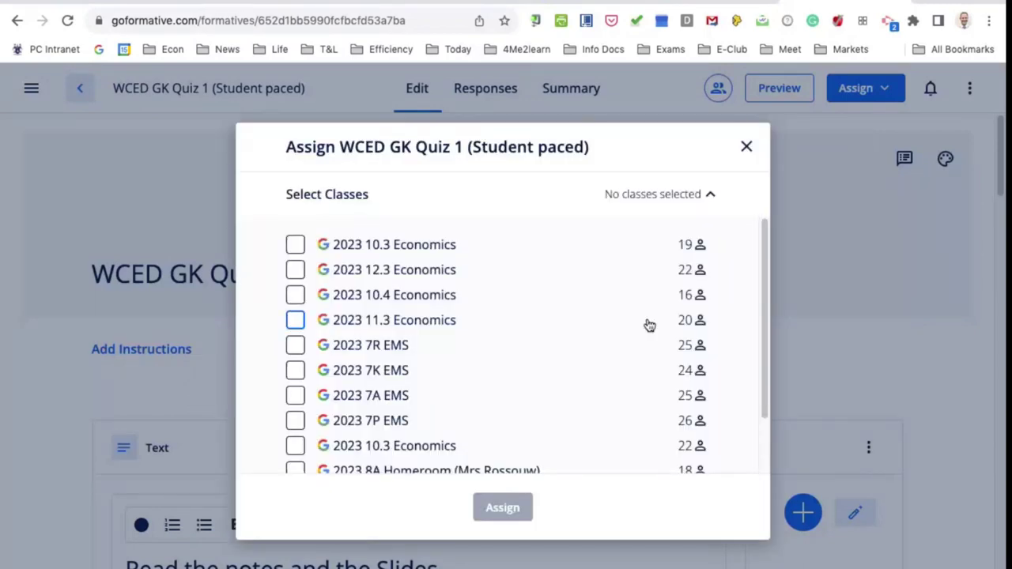
pyautogui.scroll(-2, 383, 381)
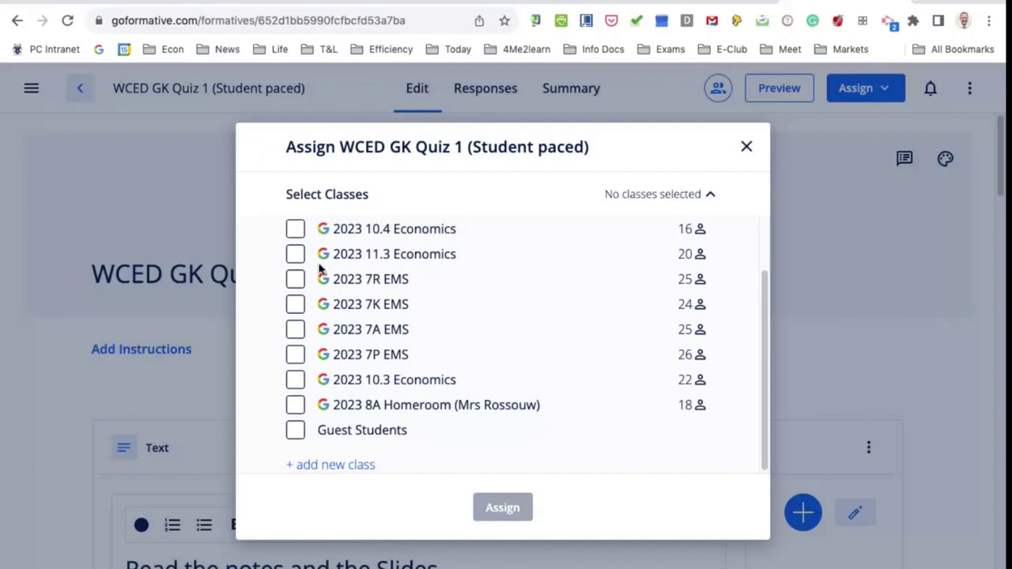
pyautogui.scroll(2, 324, 273)
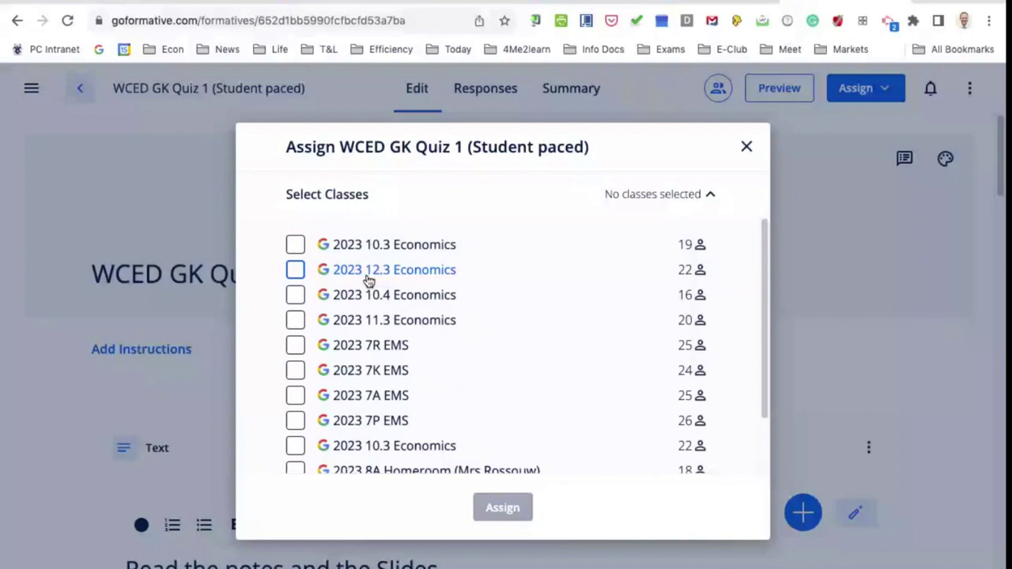
pyautogui.click(304, 296)
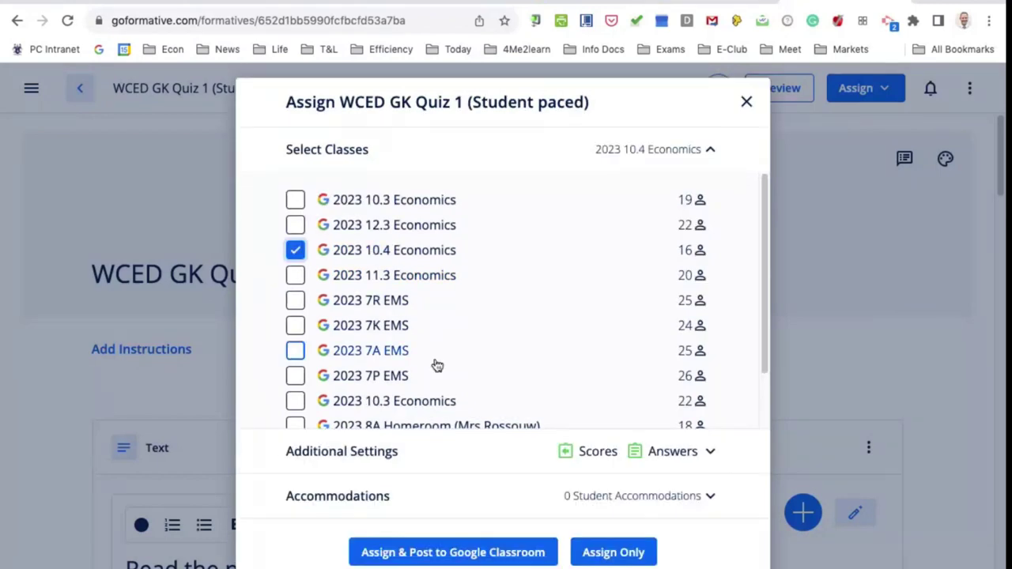
# - Review the choices for After Submission, Return Scores and Return Correct Answers in the assignment's additional settings
pyautogui.scroll(-2, 437, 365)
pyautogui.click(581, 460)
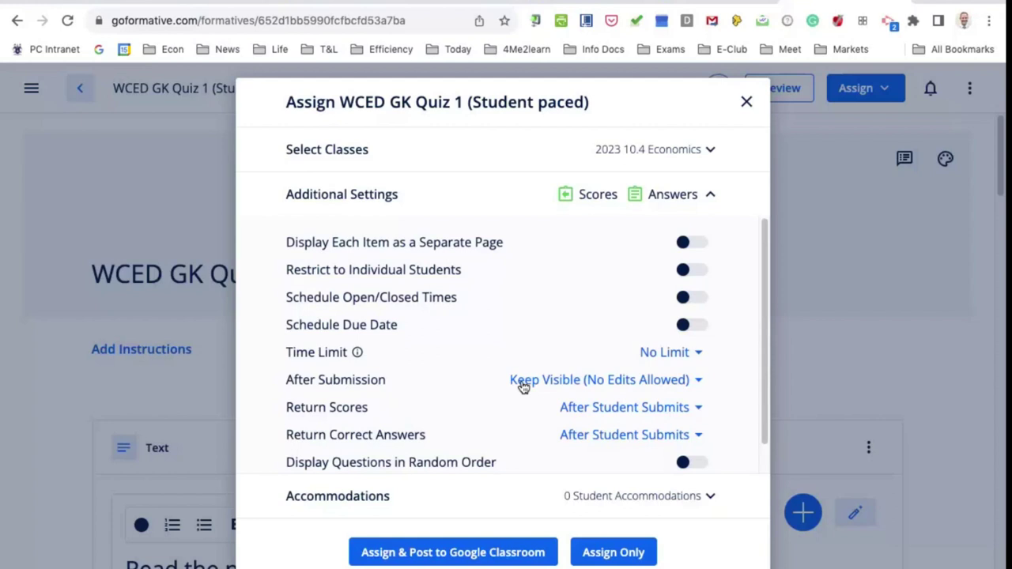
pyautogui.click(695, 382)
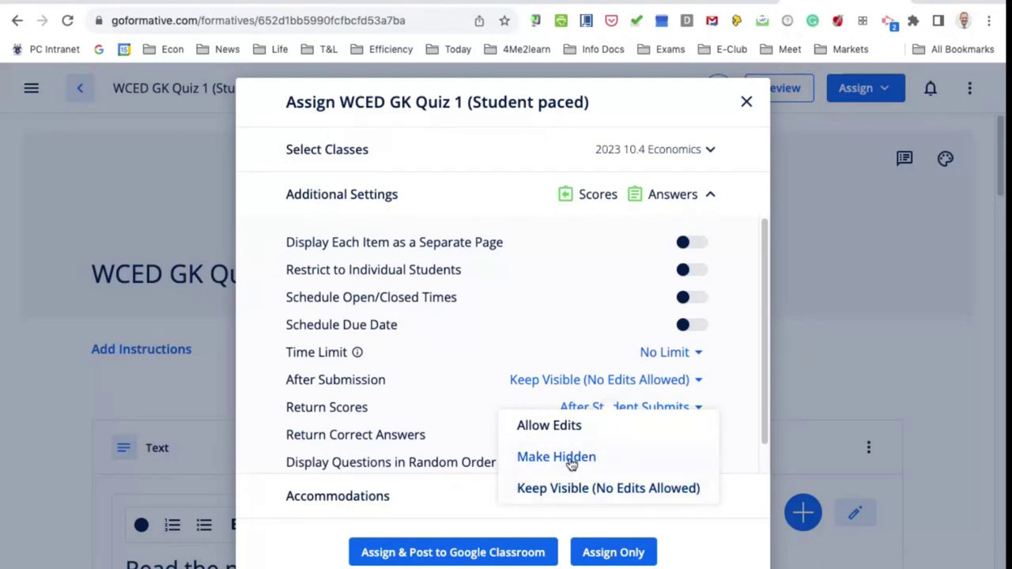
pyautogui.click(727, 357)
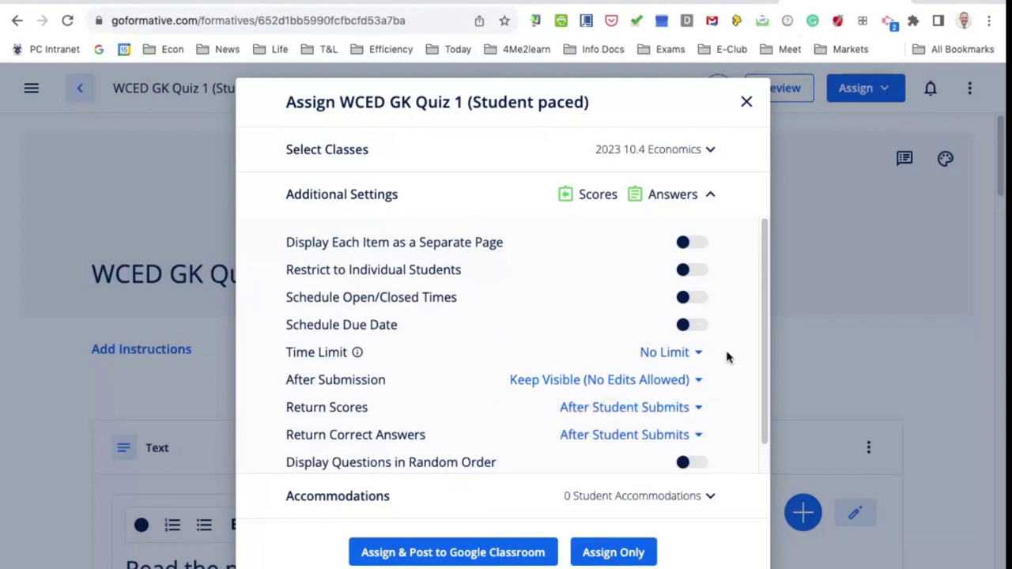
pyautogui.click(698, 409)
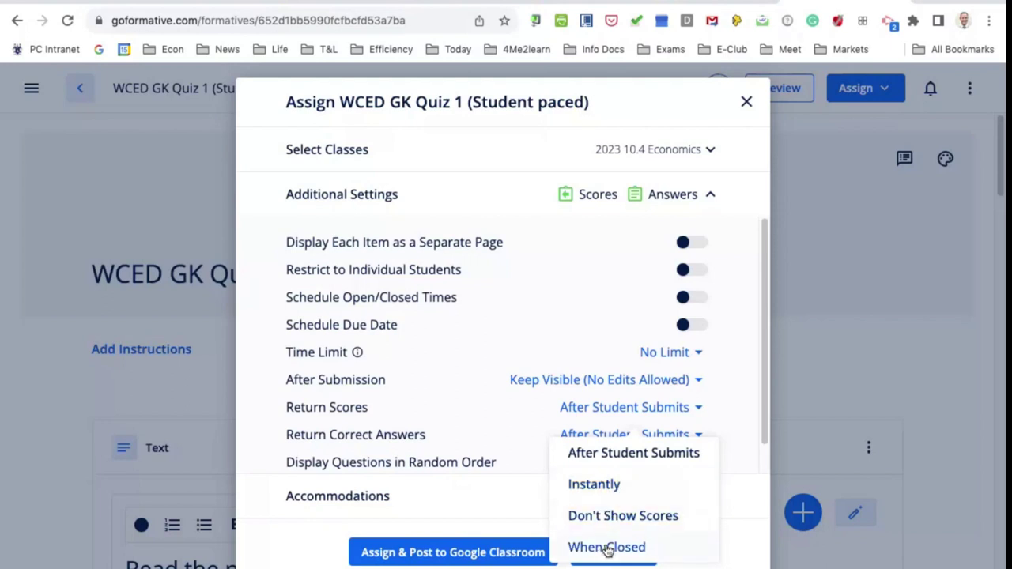
pyautogui.click(743, 393)
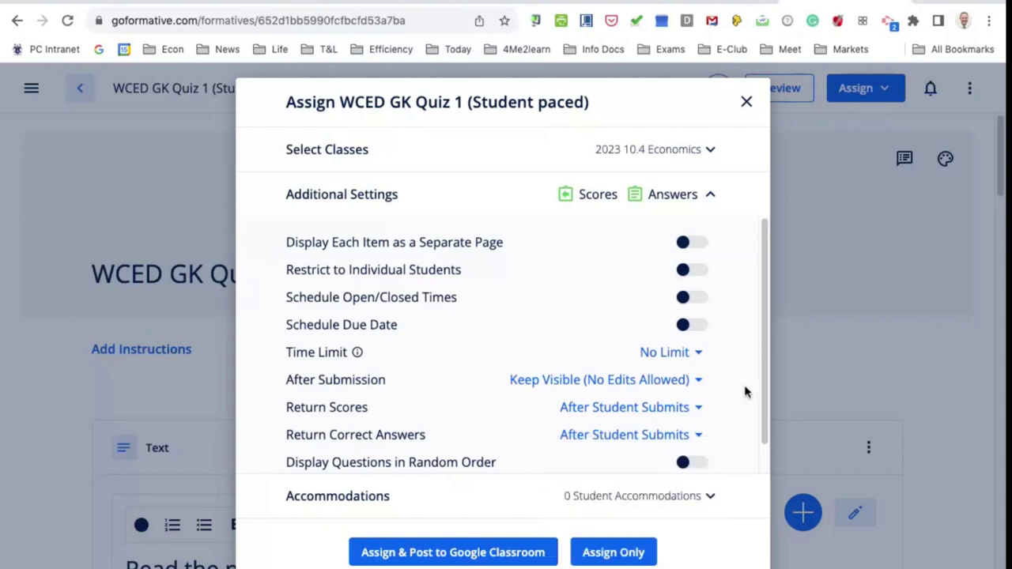
pyautogui.click(699, 436)
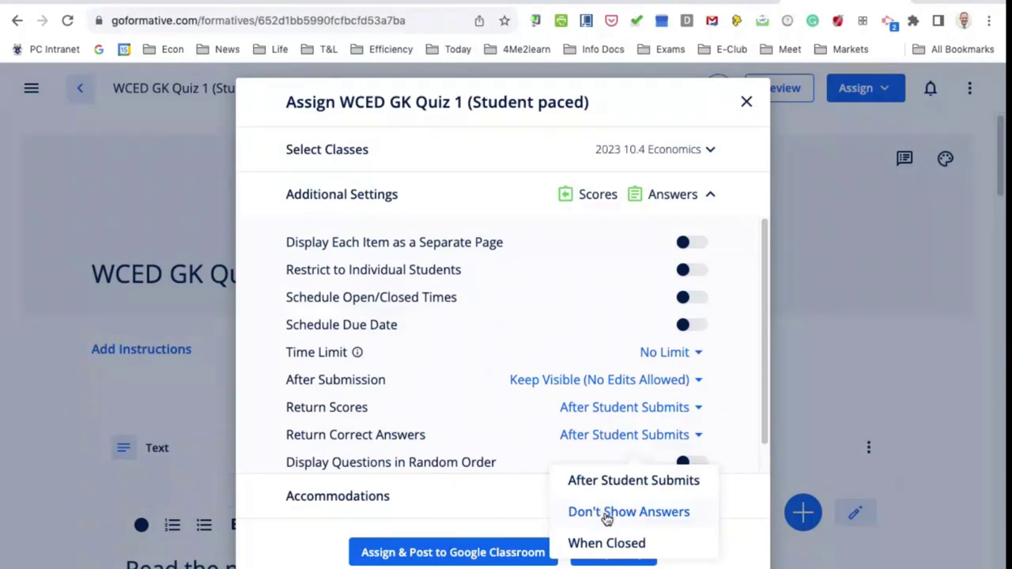
# - Assign the quiz with a post to Google Classroom and dismiss the dialogs covering the class's responses
pyautogui.scroll(-1, 735, 431)
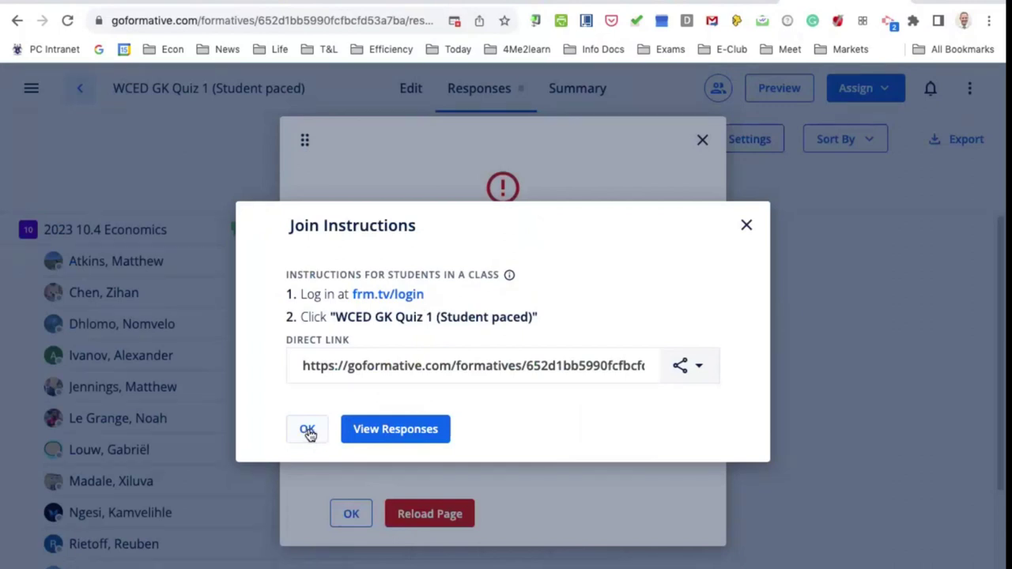
pyautogui.click(307, 431)
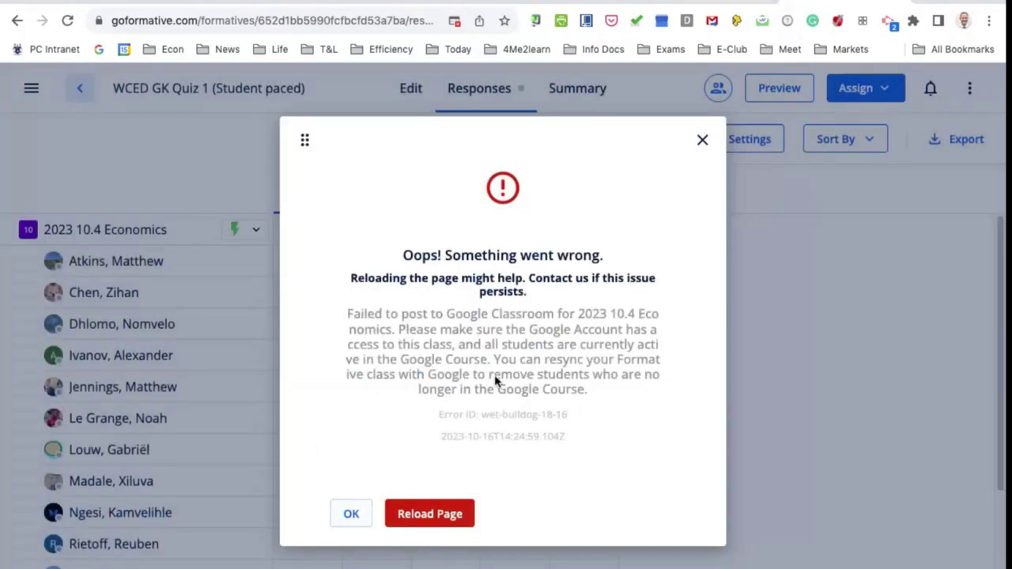
pyautogui.click(703, 142)
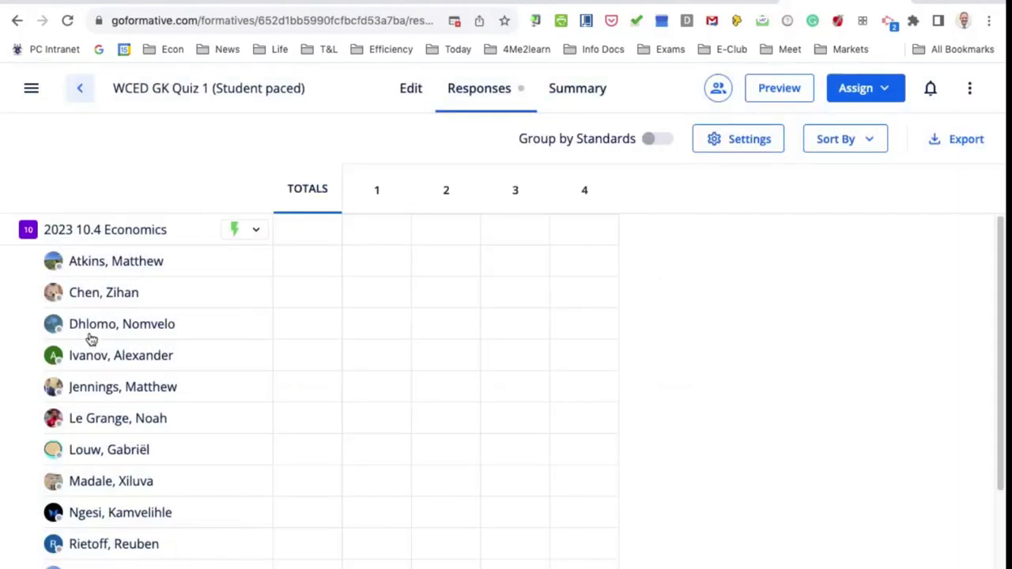
# - Open the individual quiz responses of the sixth student listed in the 2023 10.4 Economics class
pyautogui.click(90, 427)
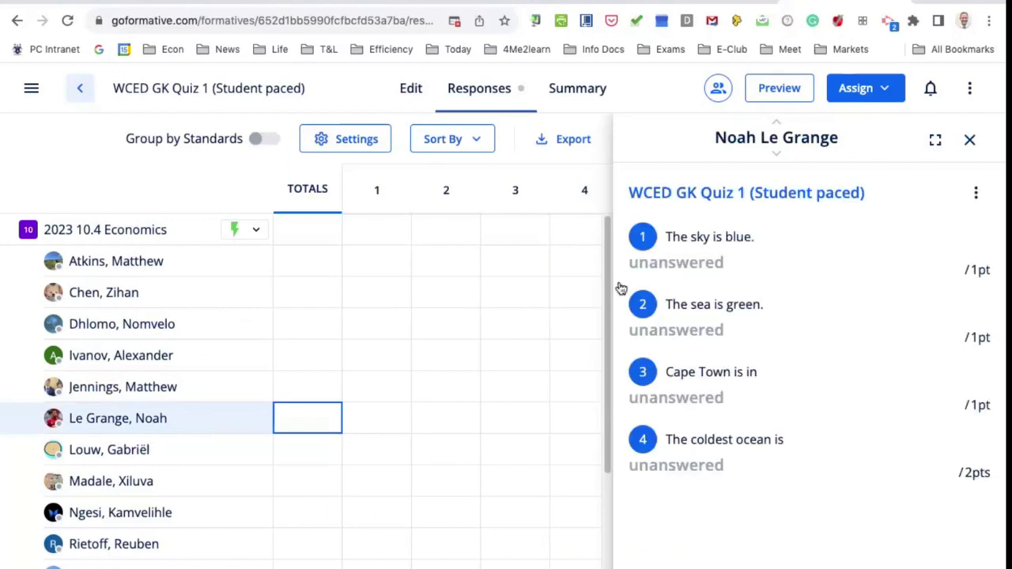
# - Close the student's individual responses and switch to Google Classroom to open the 2023 10.4 Economics class
pyautogui.click(969, 139)
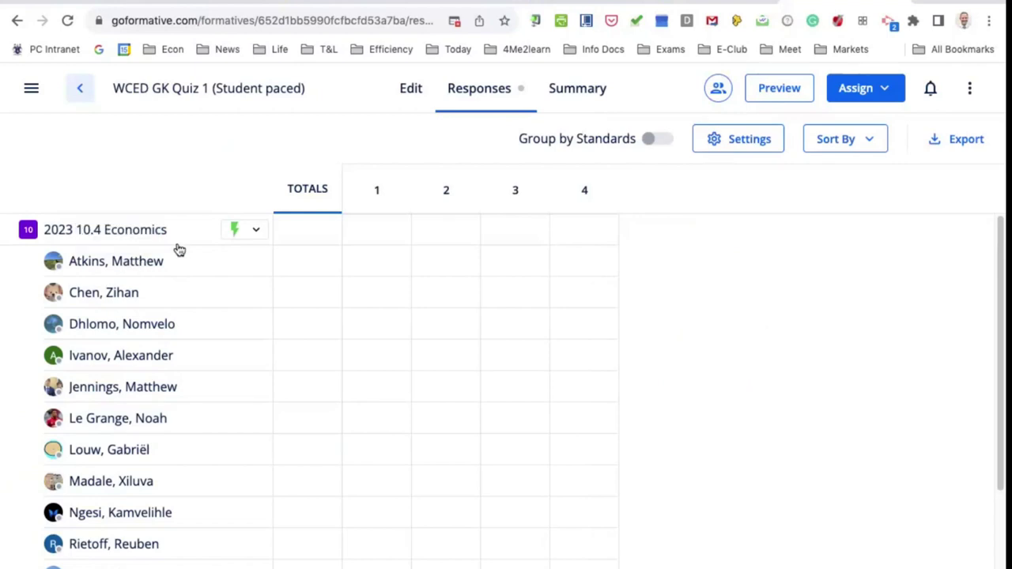
pyautogui.click(205, 3)
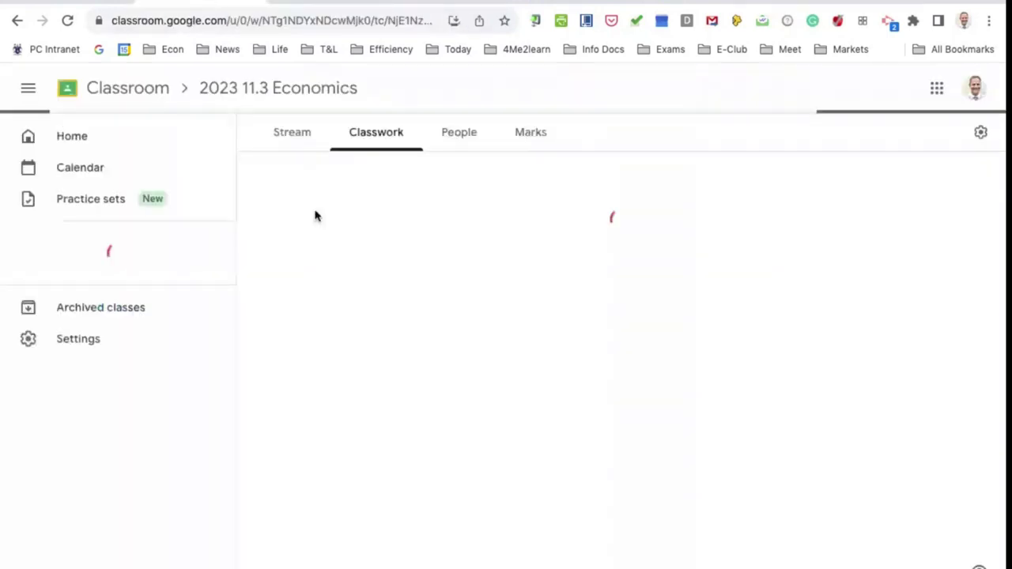
pyautogui.click(129, 89)
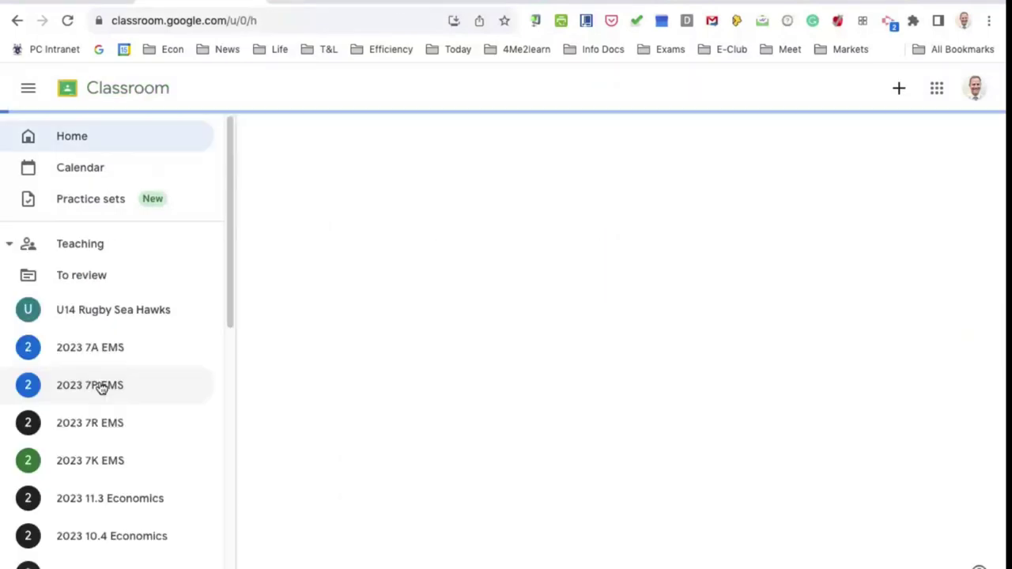
pyautogui.scroll(-1, 101, 528)
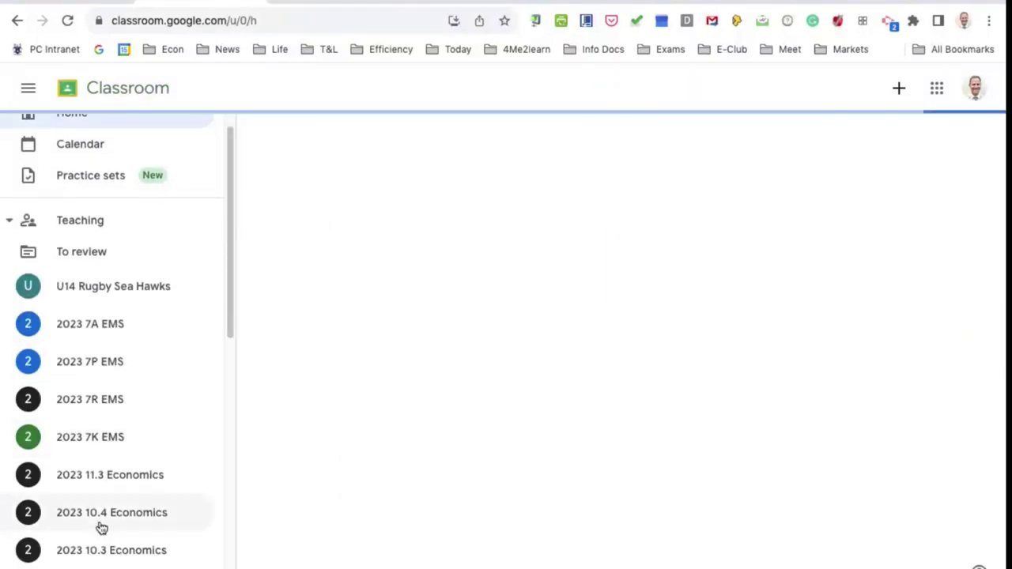
pyautogui.click(101, 515)
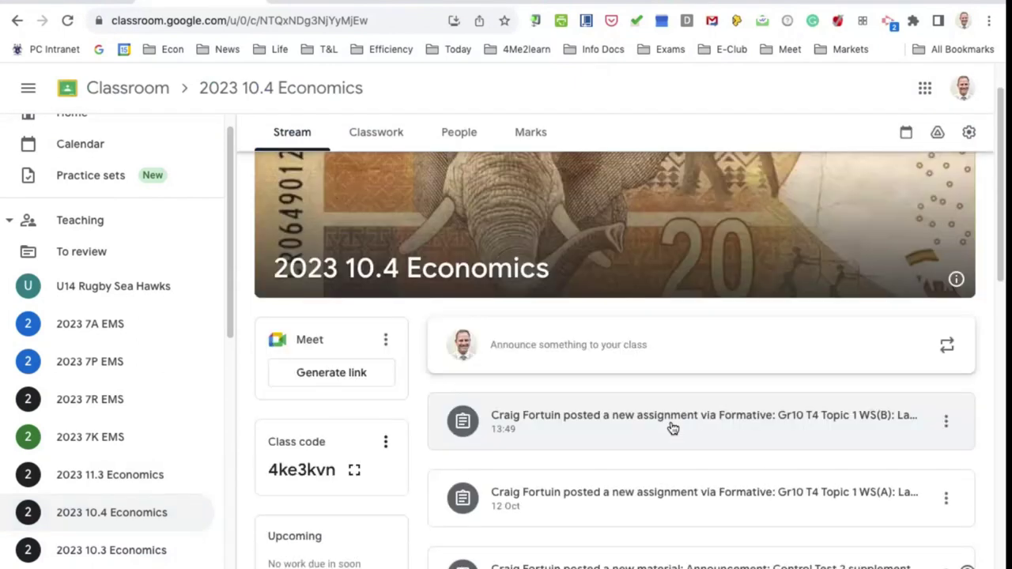
# - Look through the class's Stream and Classwork pages for the assignments posted via Formative
pyautogui.scroll(-1, 673, 428)
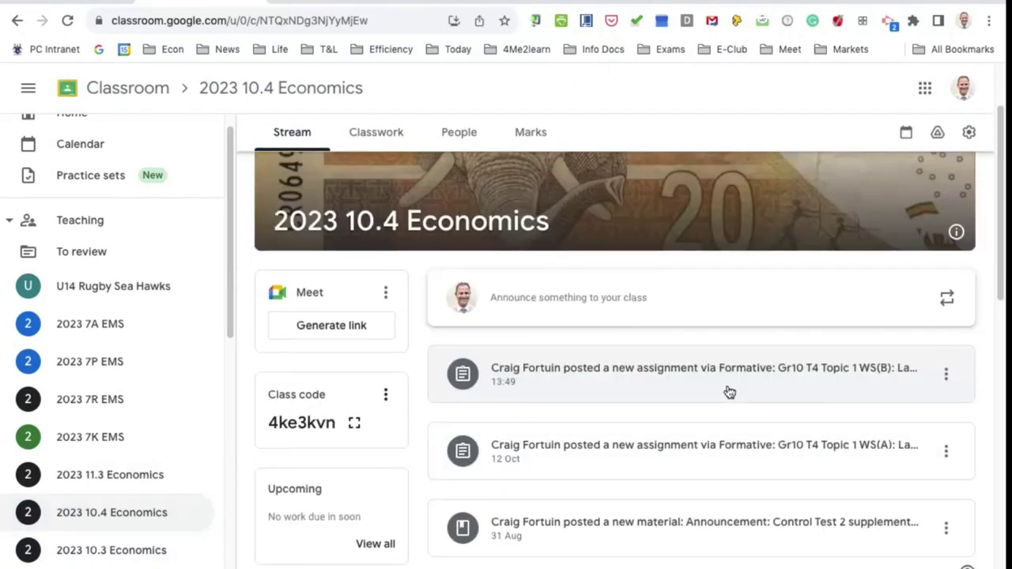
pyautogui.scroll(2, 712, 396)
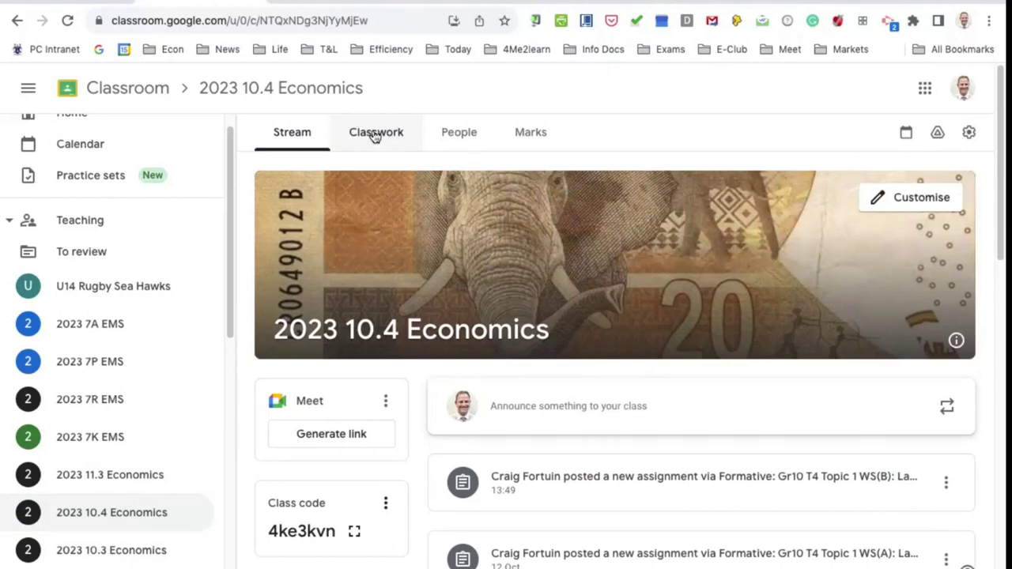
pyautogui.click(375, 136)
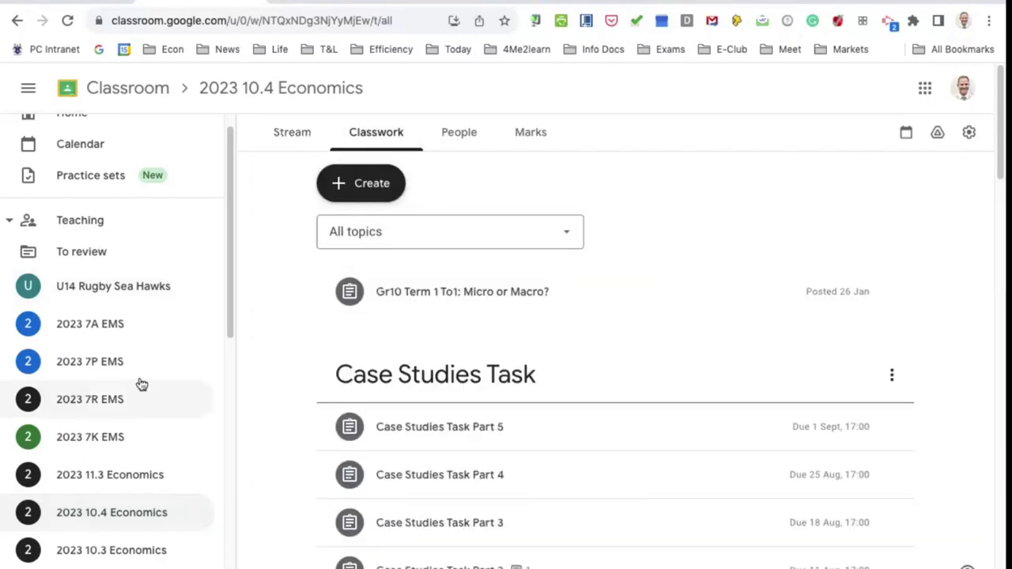
pyautogui.click(294, 136)
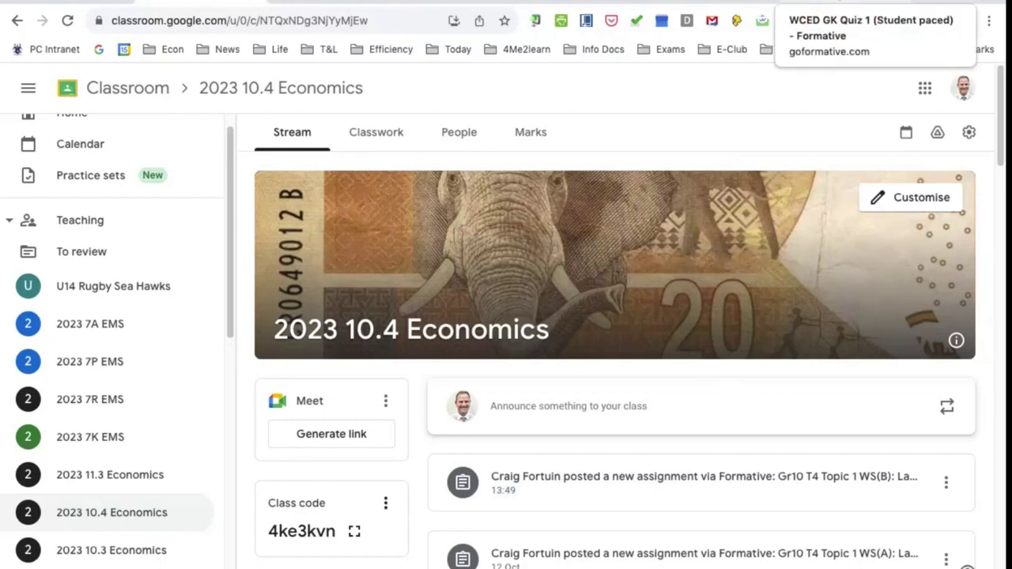
# - Switch back to Formative and close the quiz assignment for the 2023 10.4 Economics class
pyautogui.click(838, 1)
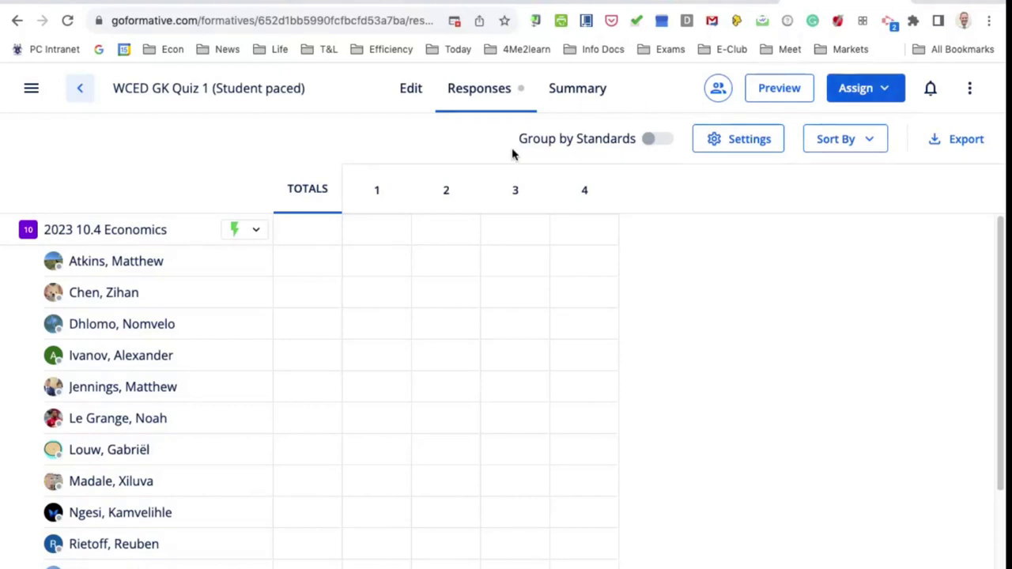
pyautogui.click(242, 228)
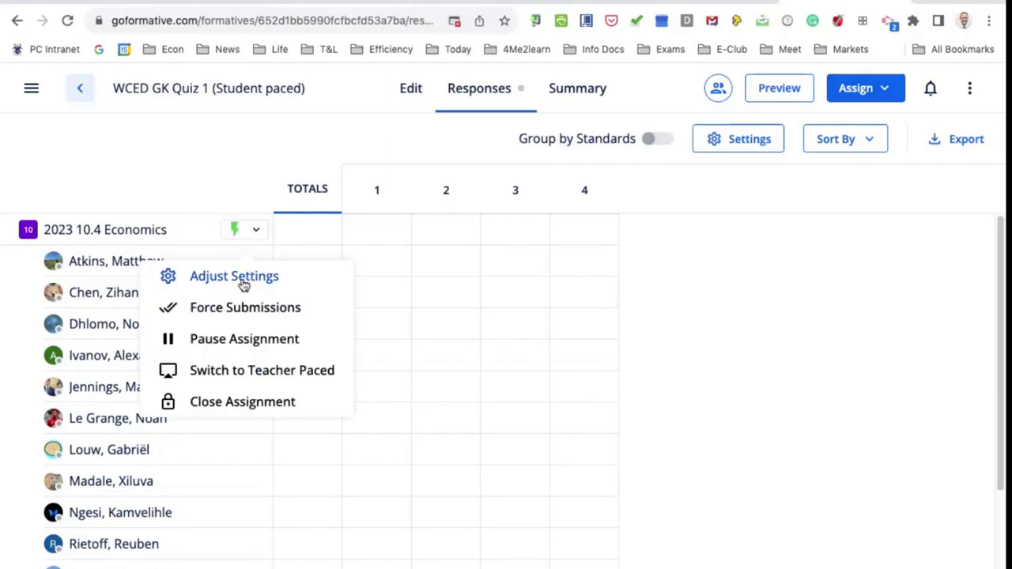
pyautogui.click(207, 405)
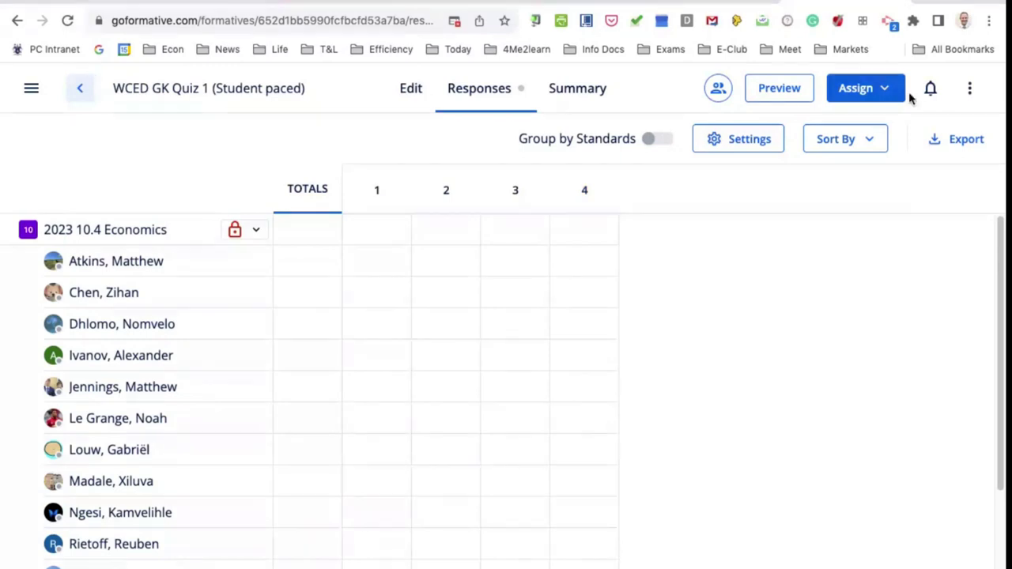
# - Assign WCED GK Quiz 1 as a student-paced assignment to Guest Students
pyautogui.click(843, 142)
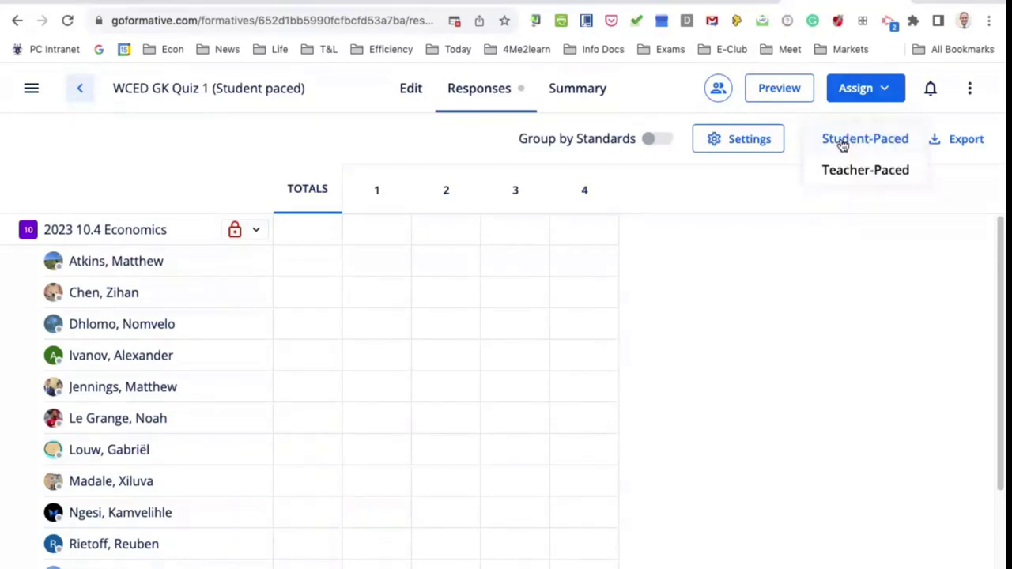
pyautogui.click(843, 142)
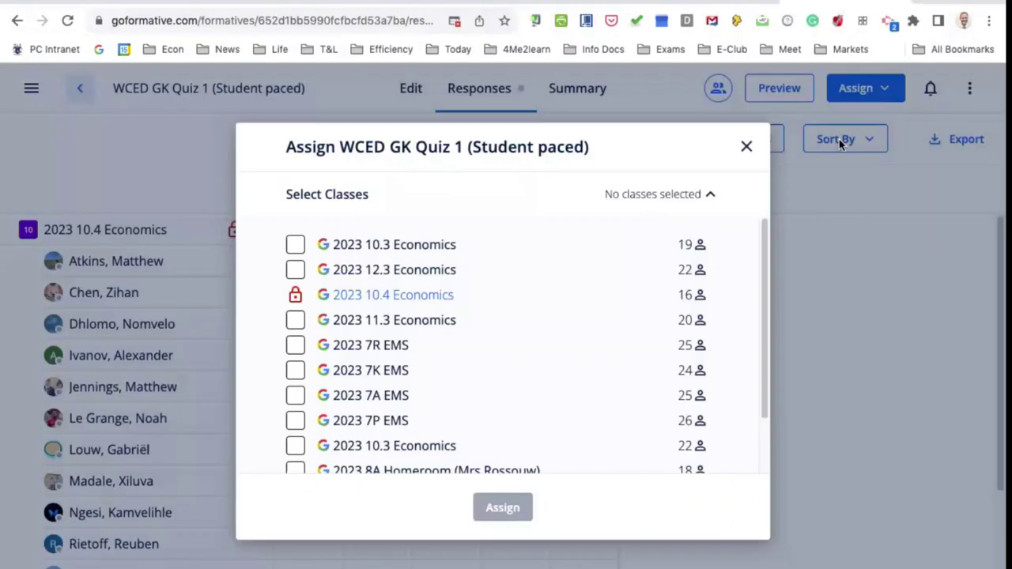
pyautogui.scroll(-2, 517, 342)
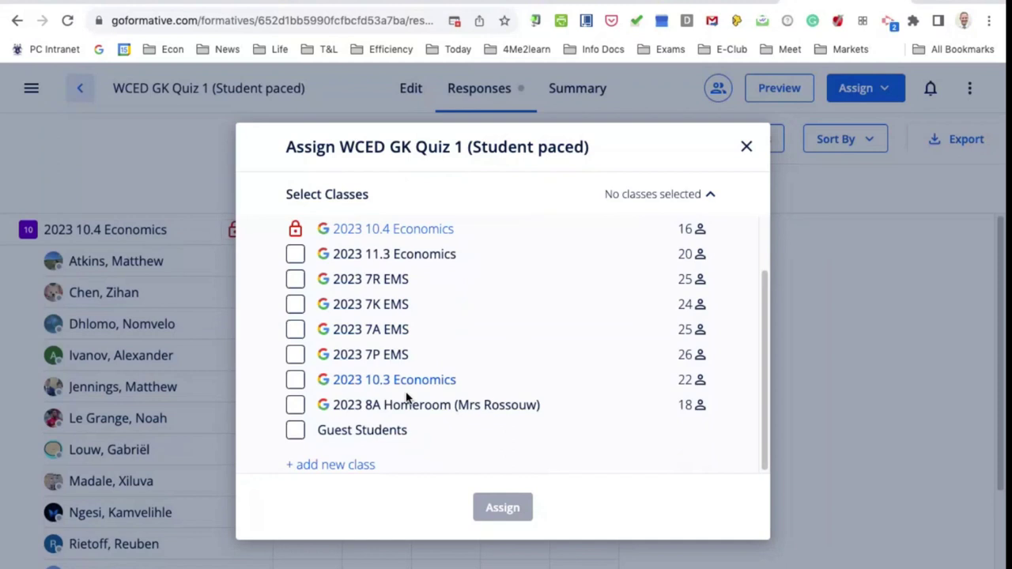
pyautogui.click(295, 432)
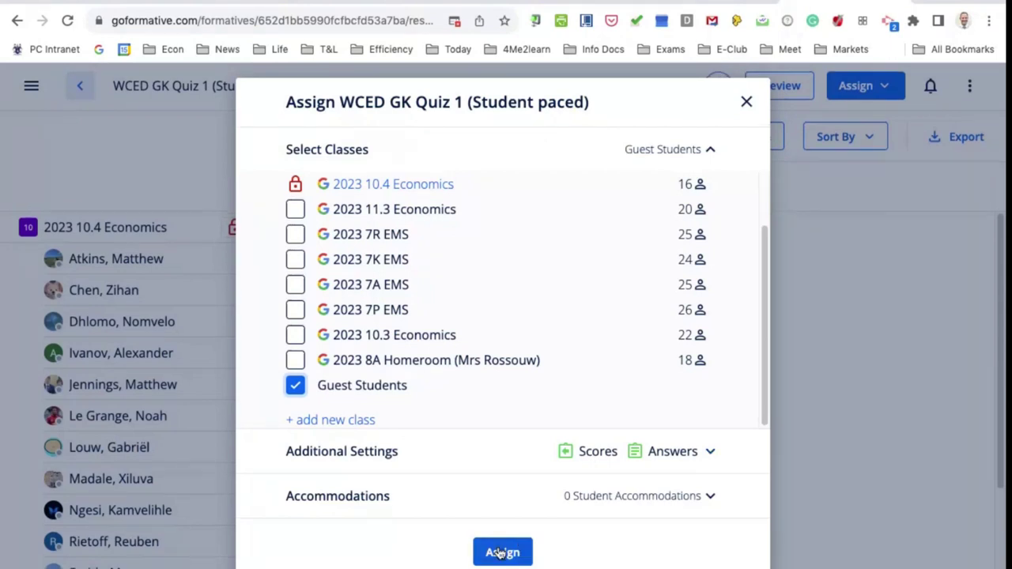
pyautogui.click(499, 553)
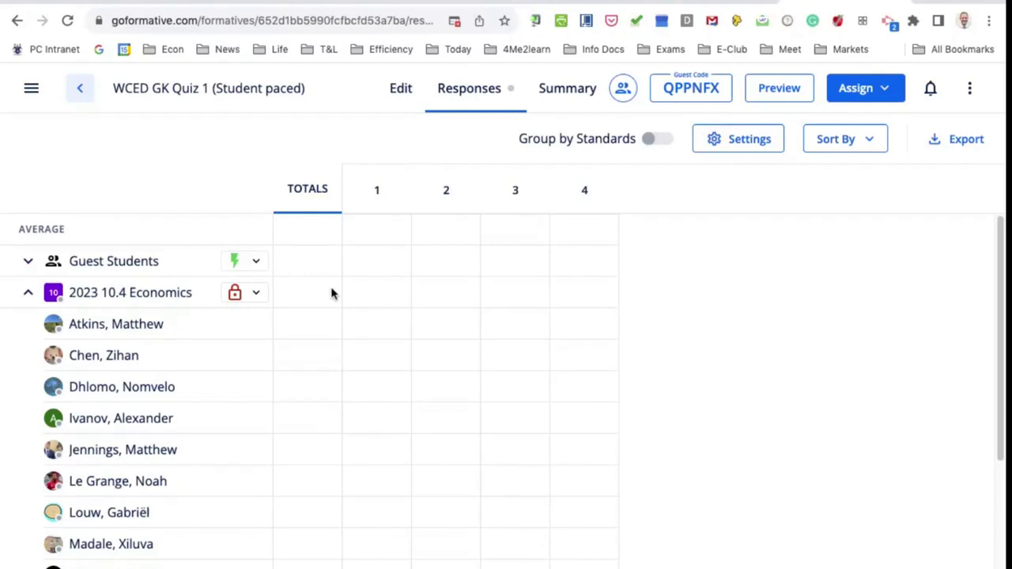
# - Review the assignment options available for Guest Students and expand that group in the responses
pyautogui.click(256, 262)
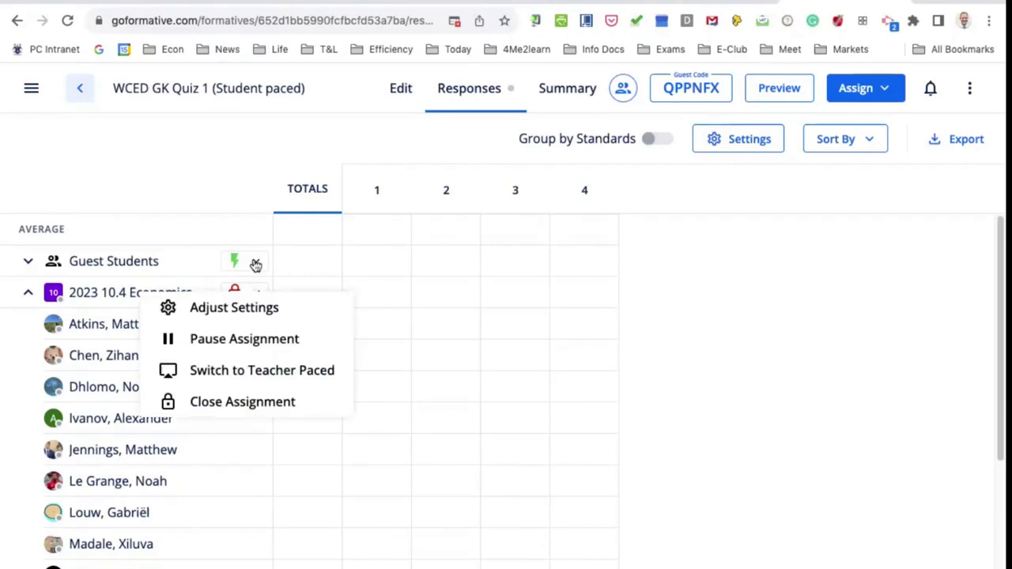
pyautogui.click(151, 223)
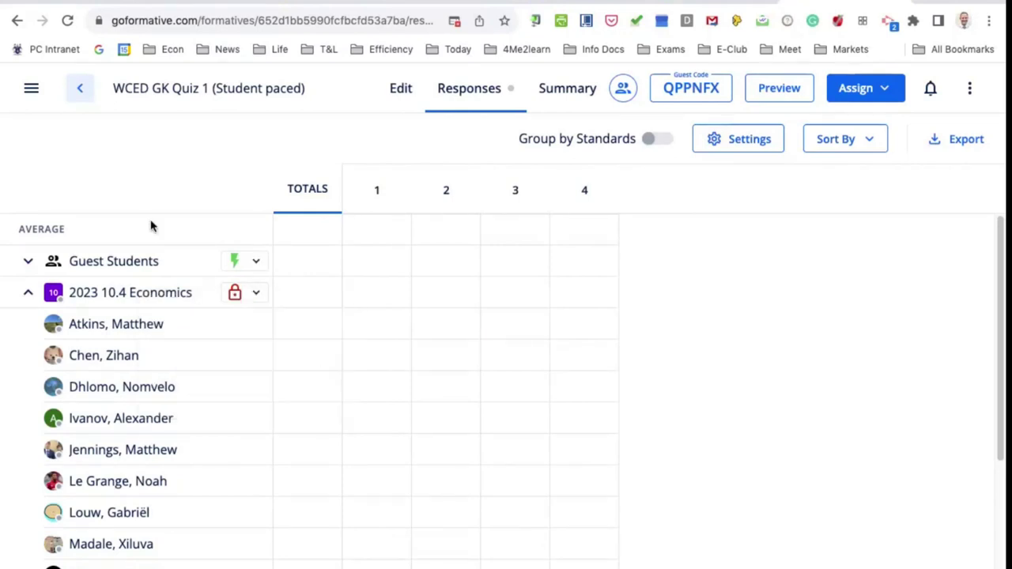
pyautogui.click(96, 263)
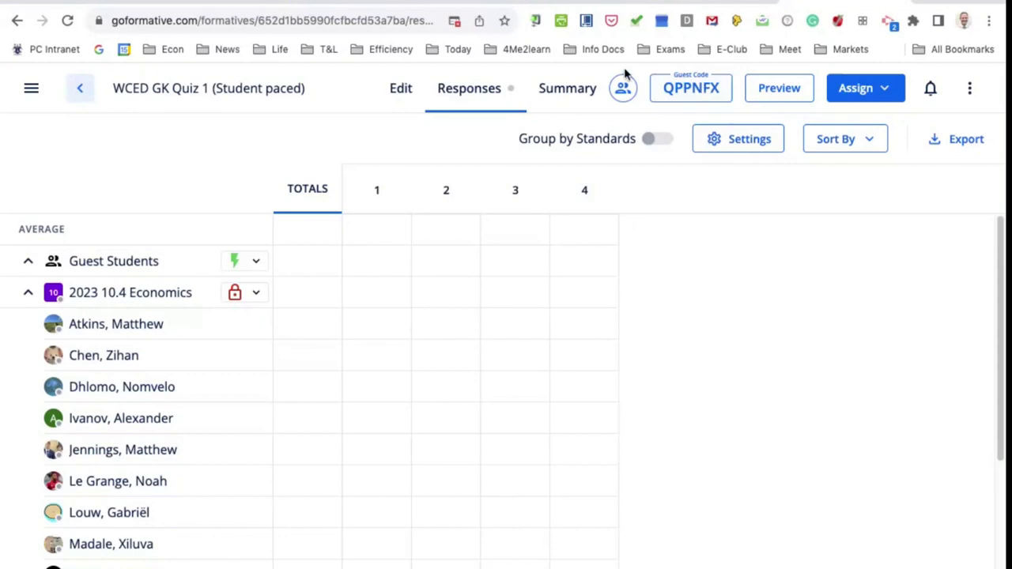
# - Copy the quiz's guest access link and send it in the Microsoft Teams meeting chat
pyautogui.click(700, 93)
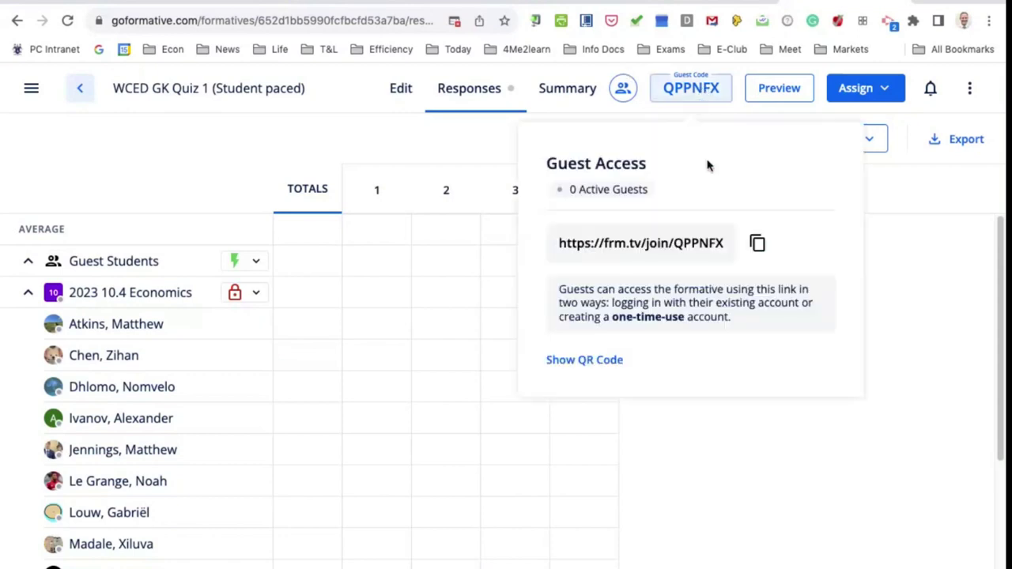
pyautogui.click(757, 246)
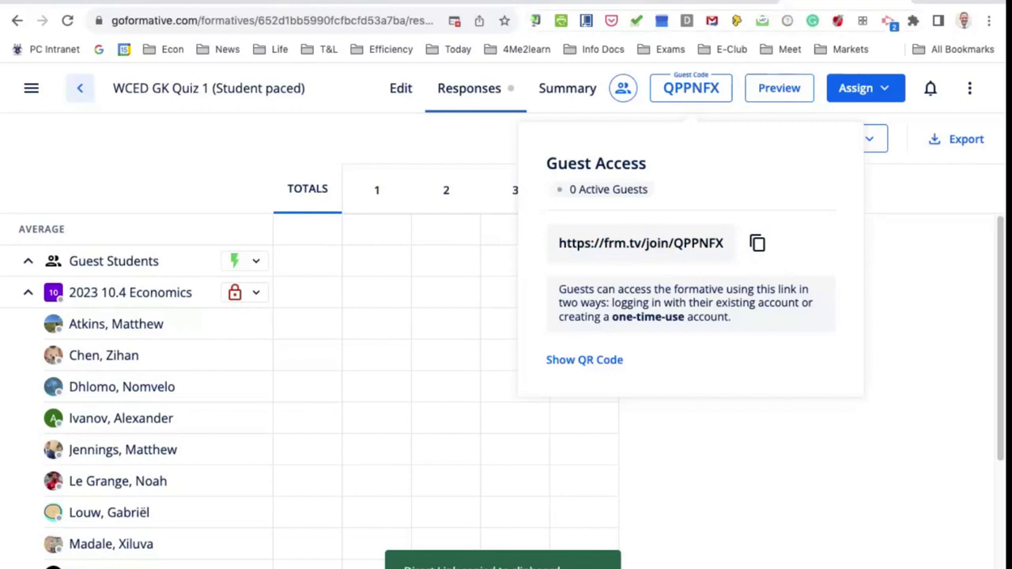
pyautogui.hotkey('ctrl', 'Tab')
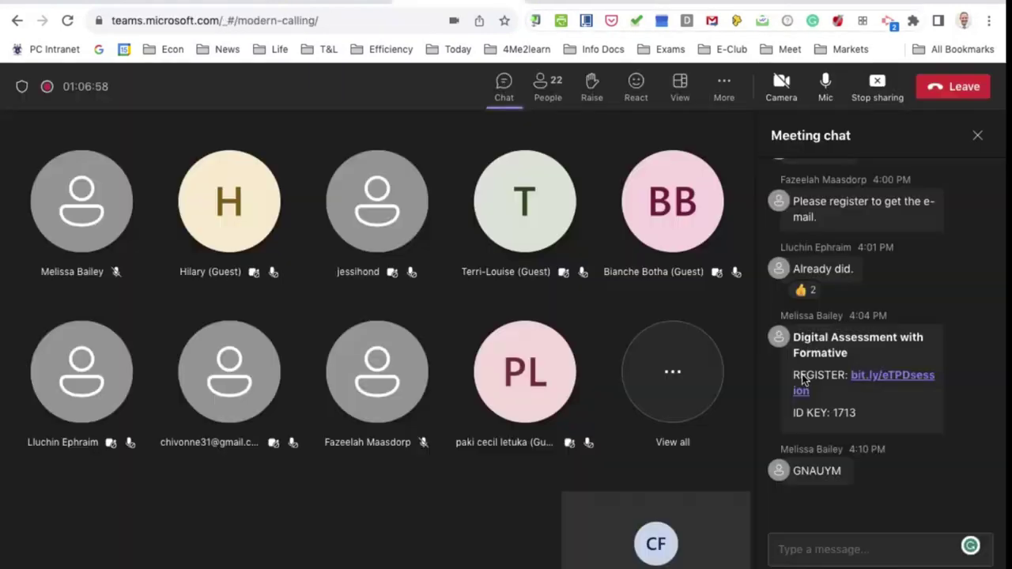
pyautogui.click(852, 545)
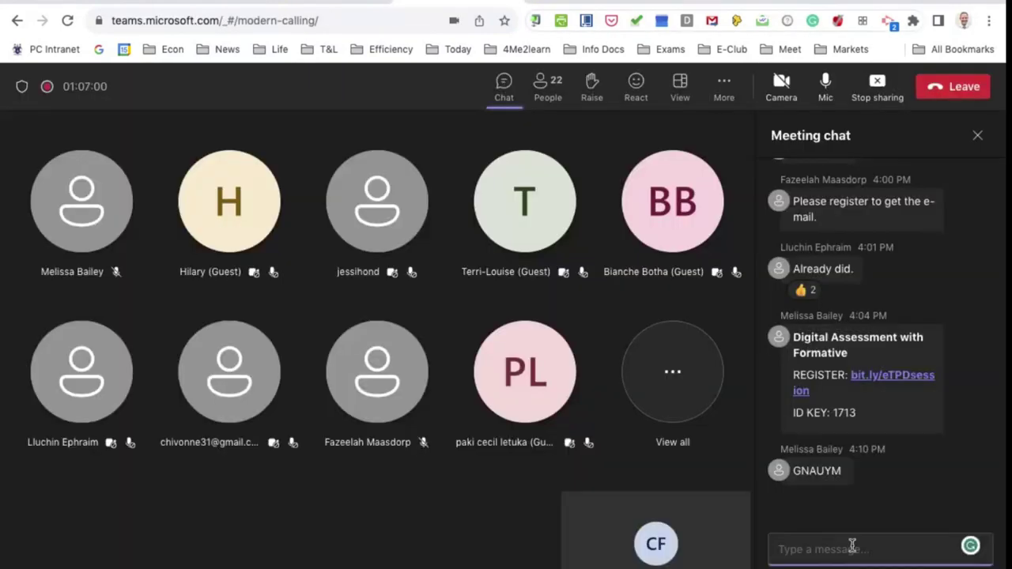
pyautogui.hotkey('ctrl', 'v')
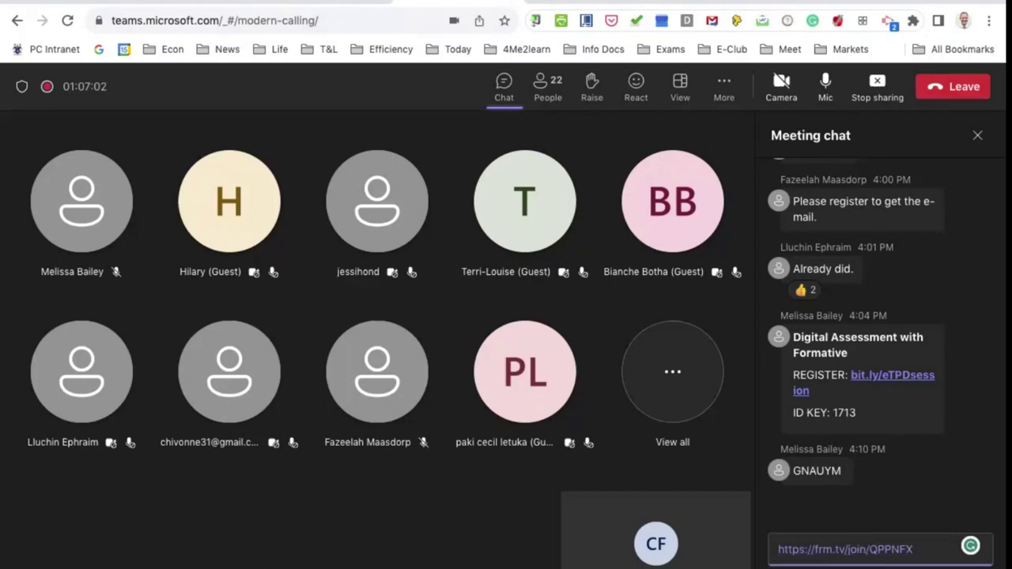
pyautogui.press('Return')
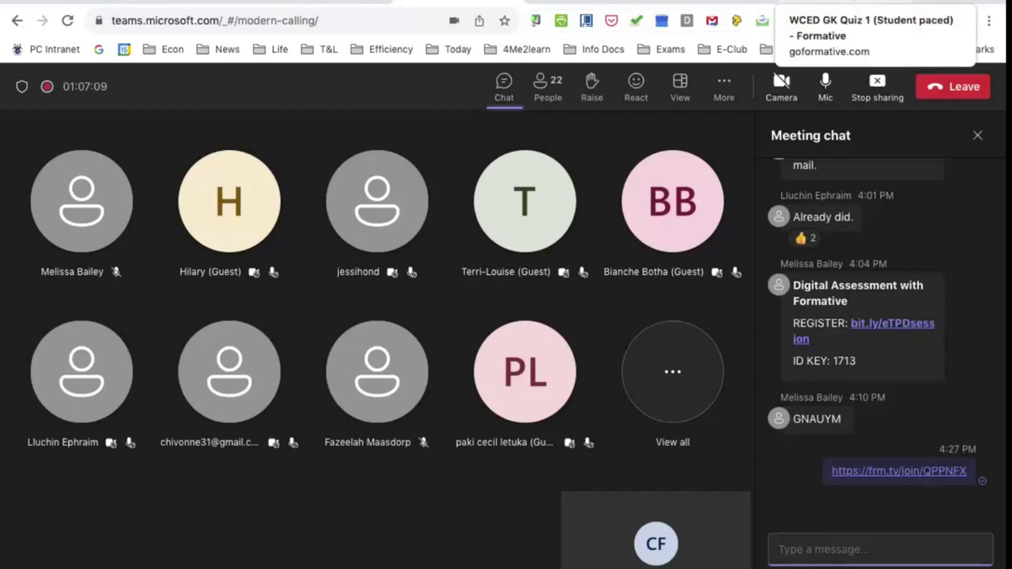
# - Switch back to Formative, display the guest access QR code and collapse the 2023 10.4 Economics student list
pyautogui.click(852, 3)
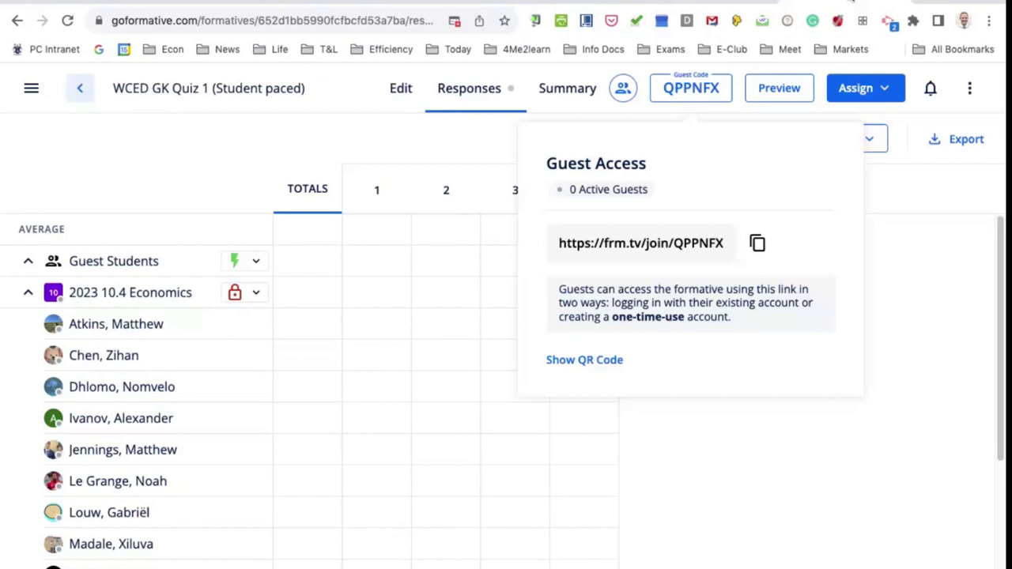
pyautogui.click(584, 360)
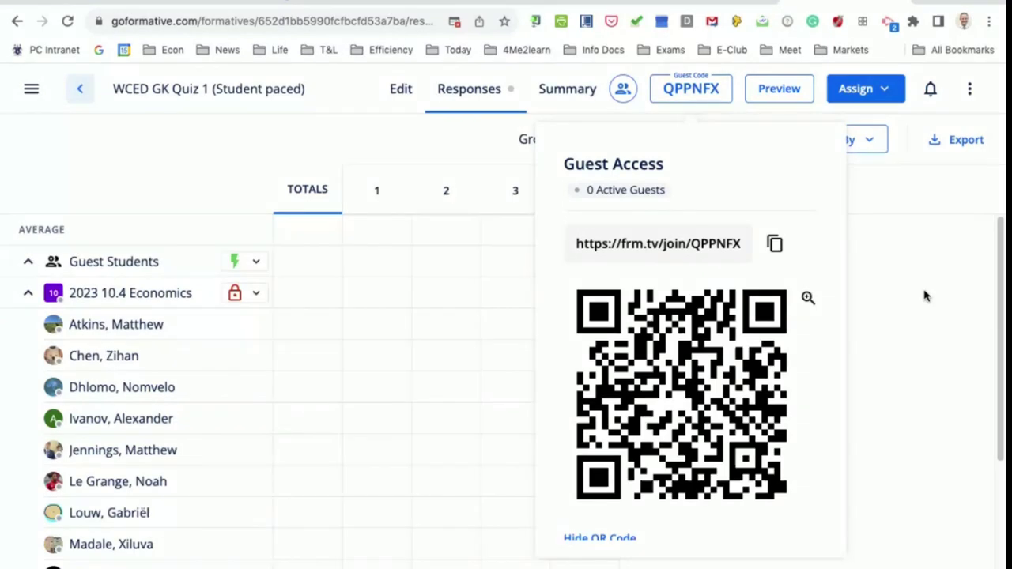
pyautogui.scroll(-1, 925, 294)
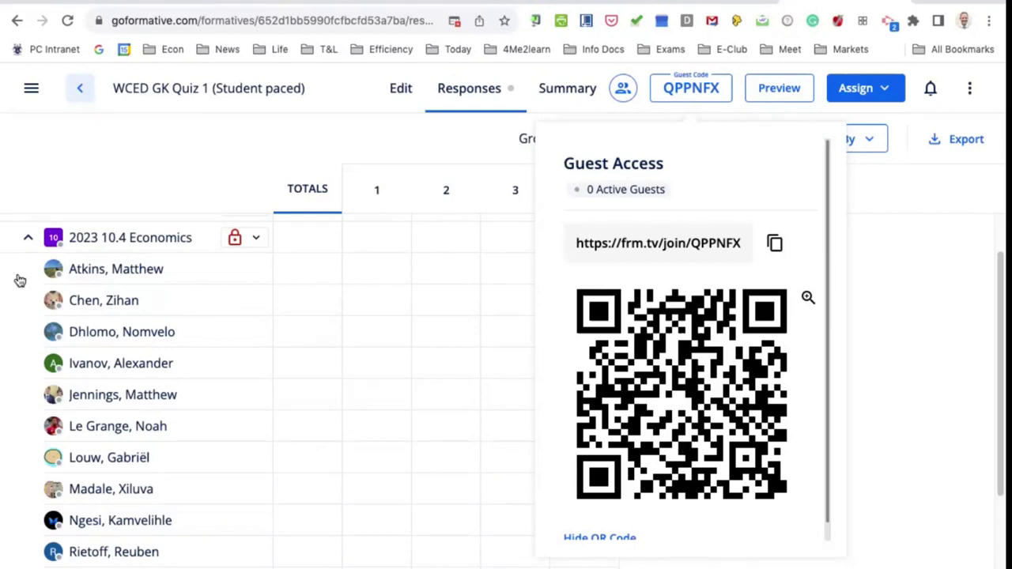
pyautogui.click(27, 238)
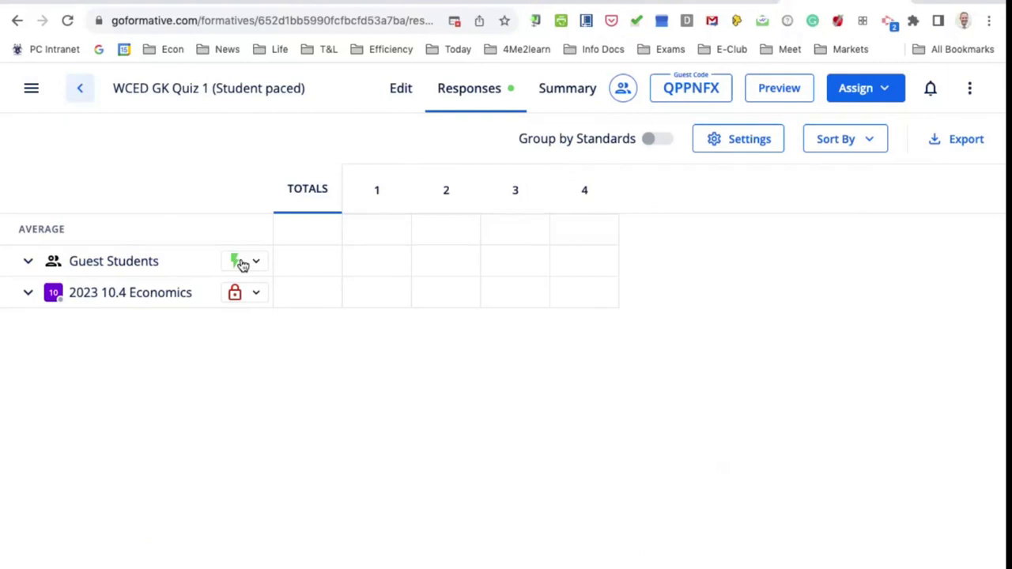
pyautogui.click(687, 95)
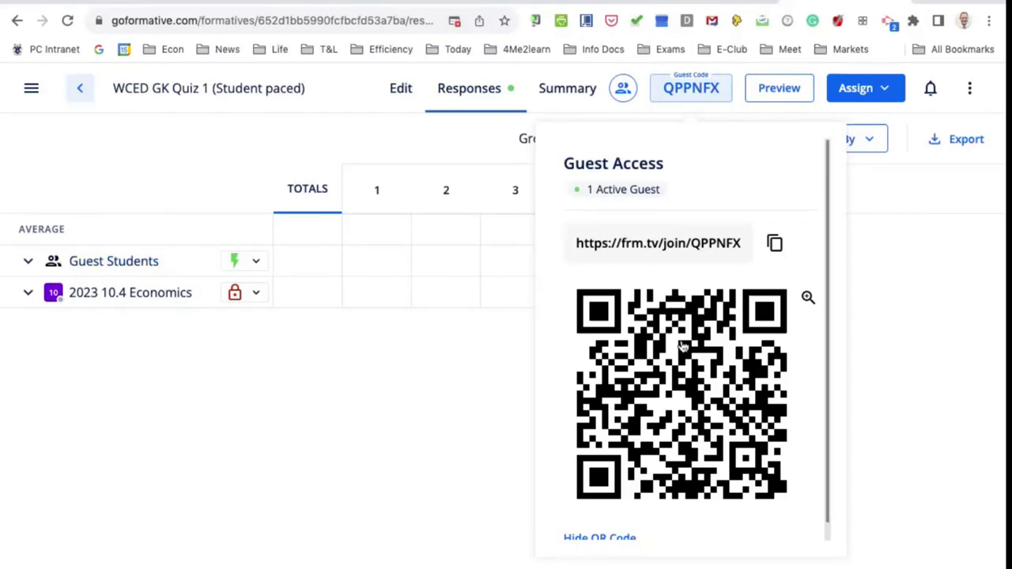
# - Expand the Guest Students responses and turn on Hide Student Names in the general settings
pyautogui.click(27, 262)
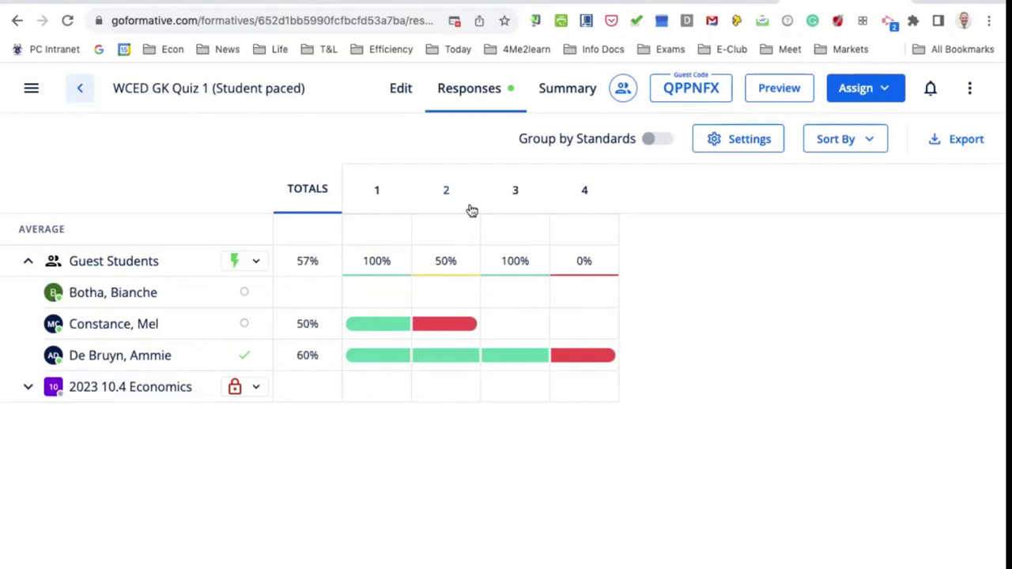
pyautogui.click(746, 142)
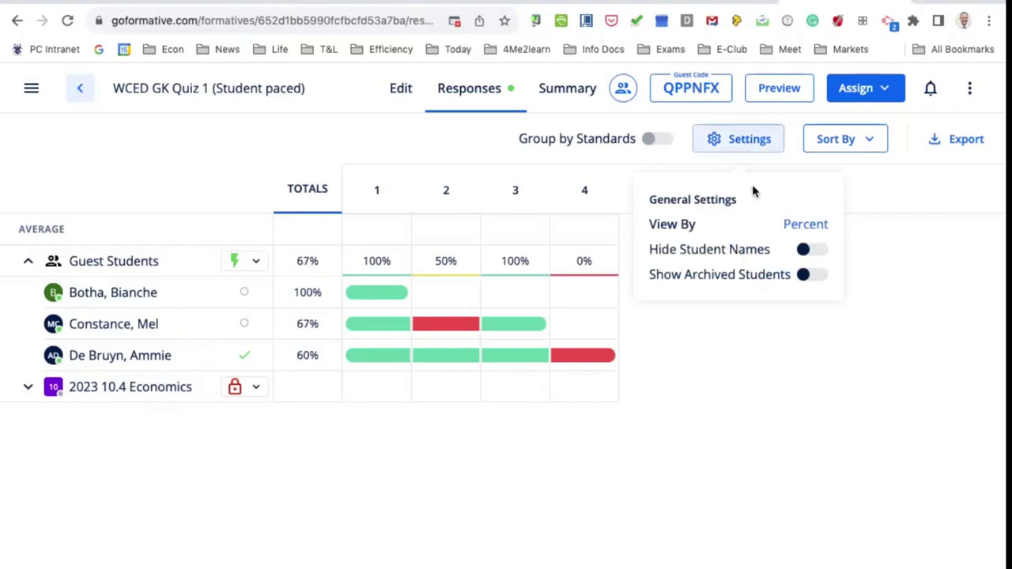
pyautogui.click(815, 251)
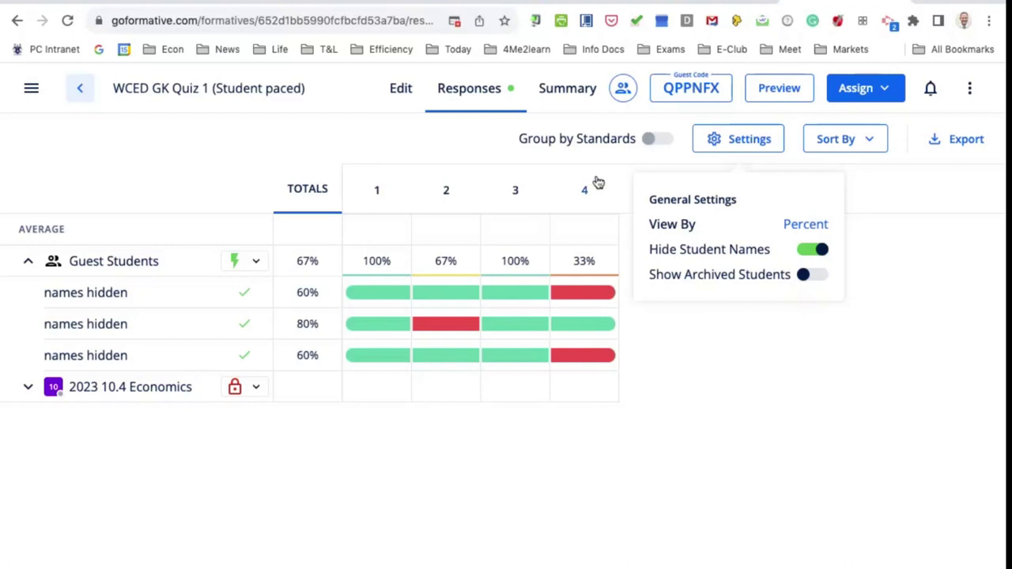
pyautogui.click(748, 143)
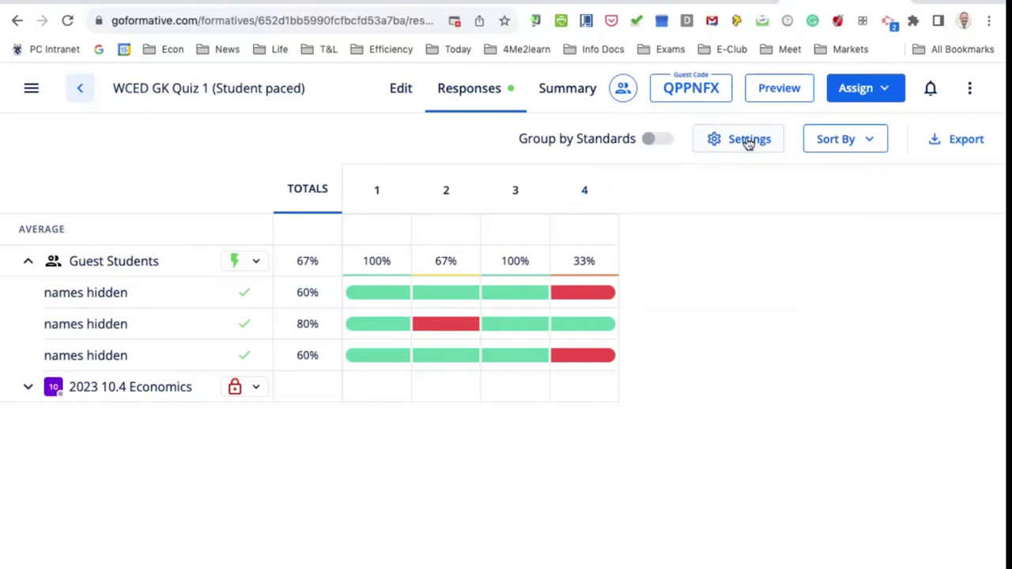
# - Turn off Hide Student Names in the general settings and set the responses to be viewed by Totals
pyautogui.click(748, 143)
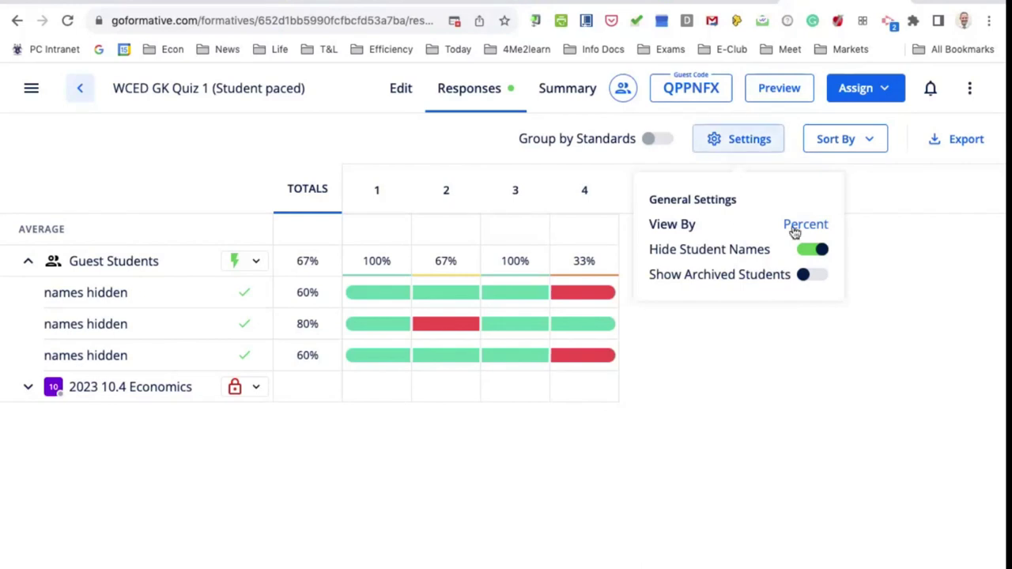
pyautogui.click(770, 251)
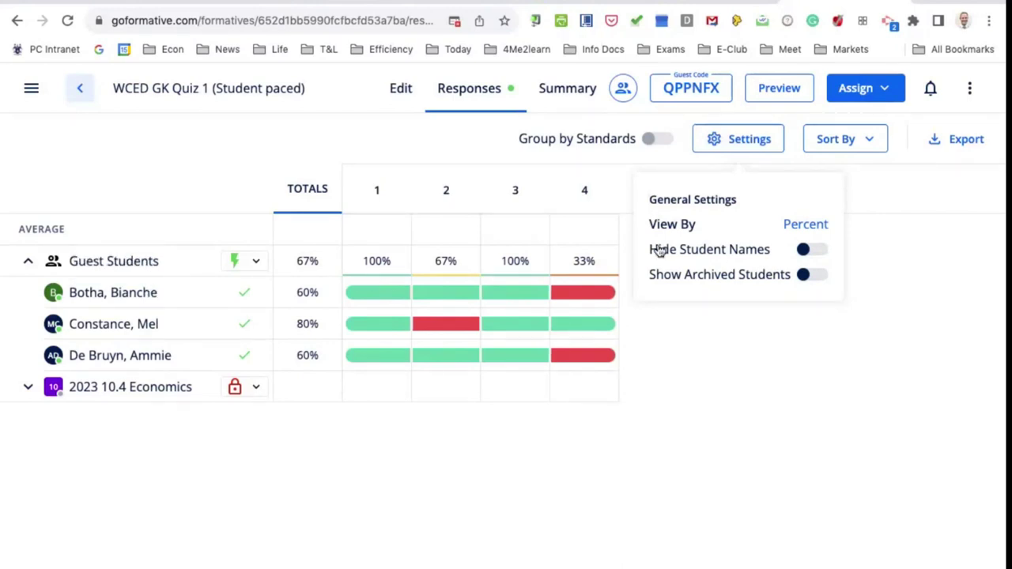
pyautogui.click(796, 228)
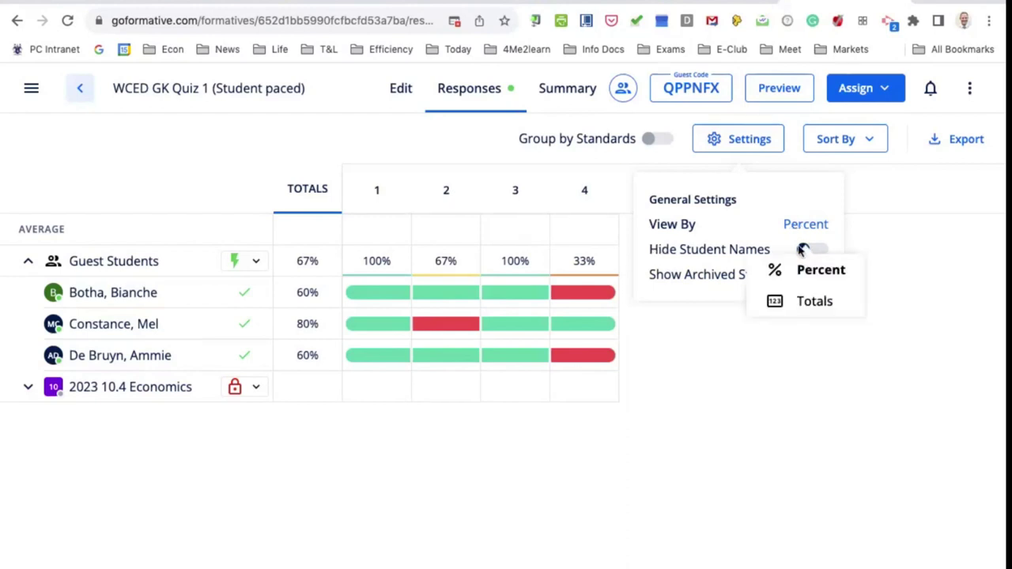
pyautogui.click(815, 301)
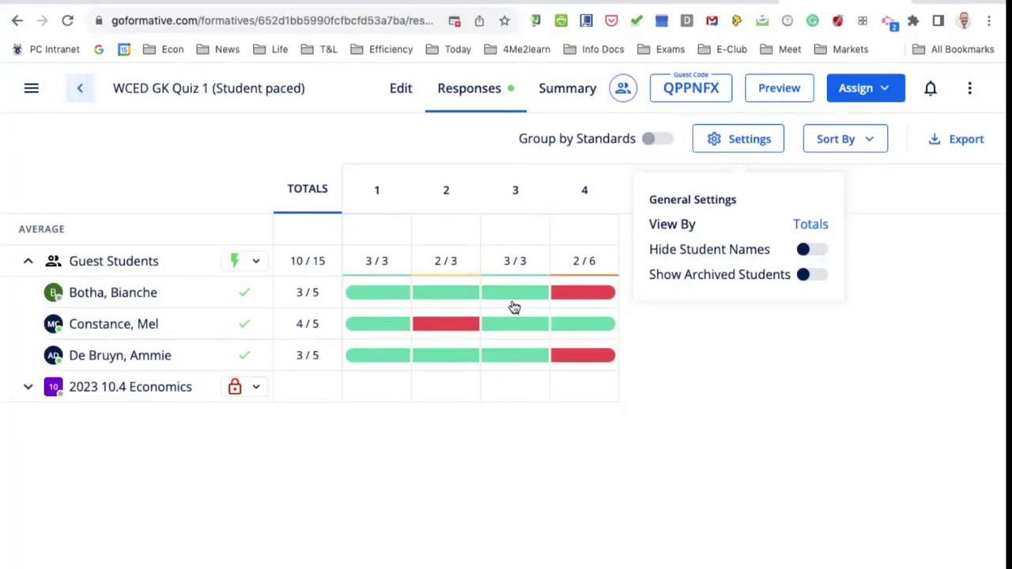
# - Open the first guest student's response to question 4 and send the feedback "Read the notes."
pyautogui.click(565, 296)
pyautogui.click(564, 296)
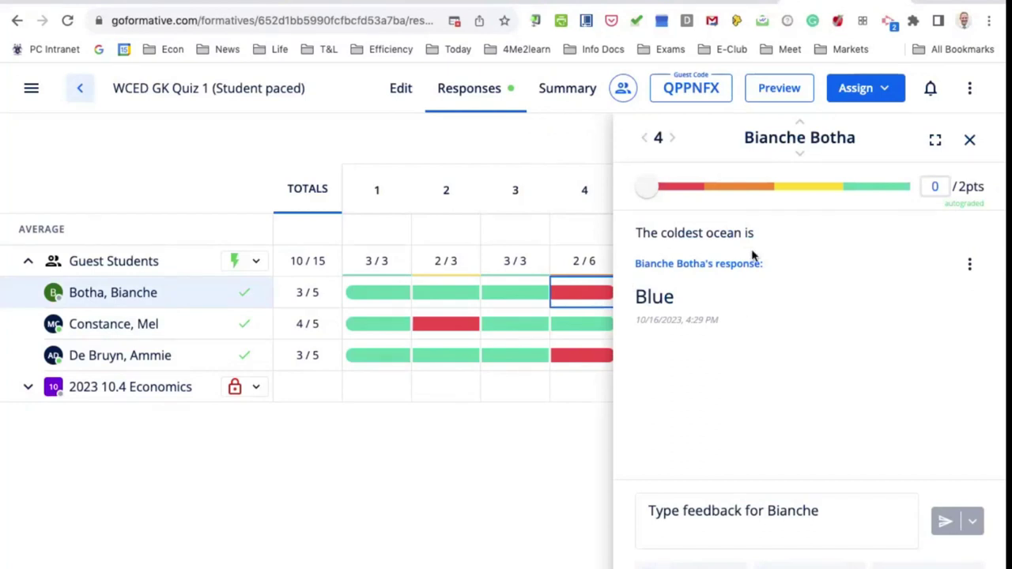
pyautogui.click(704, 511)
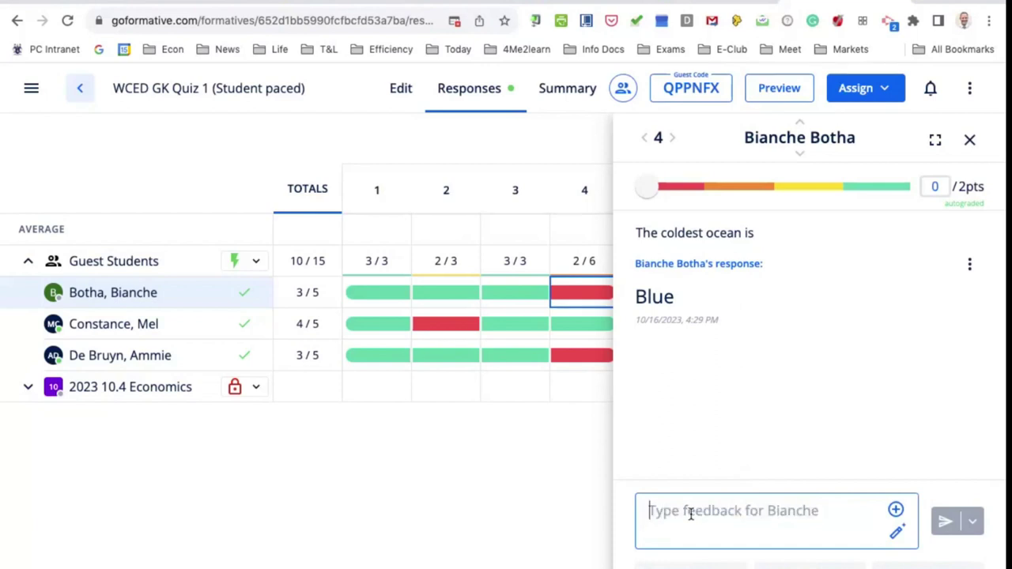
pyautogui.write('Read')
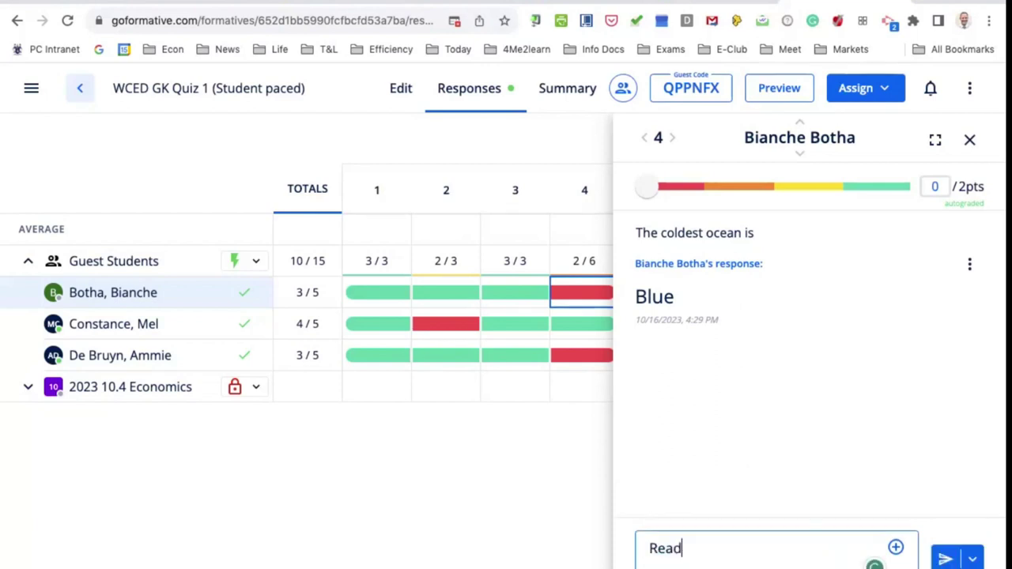
pyautogui.write(' the notes.')
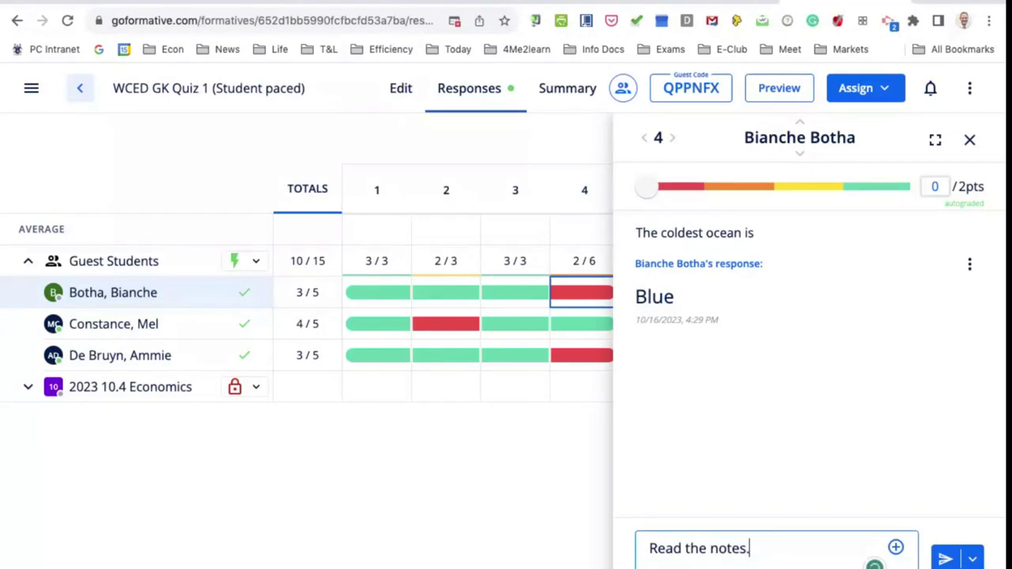
pyautogui.click(947, 559)
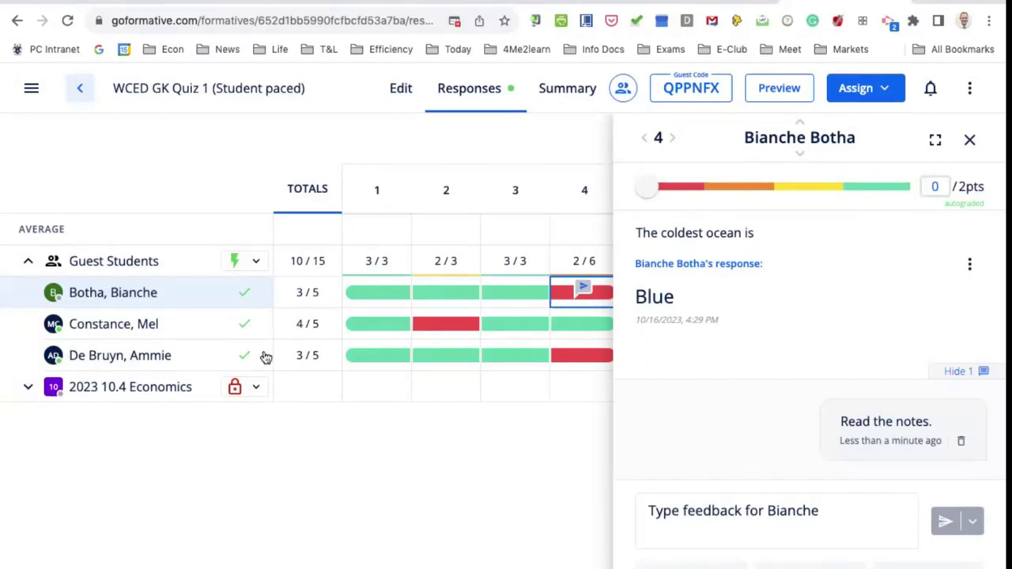
# - Reuse the saved feedback "Read the notes." on the third guest student's response to question 4
pyautogui.click(582, 358)
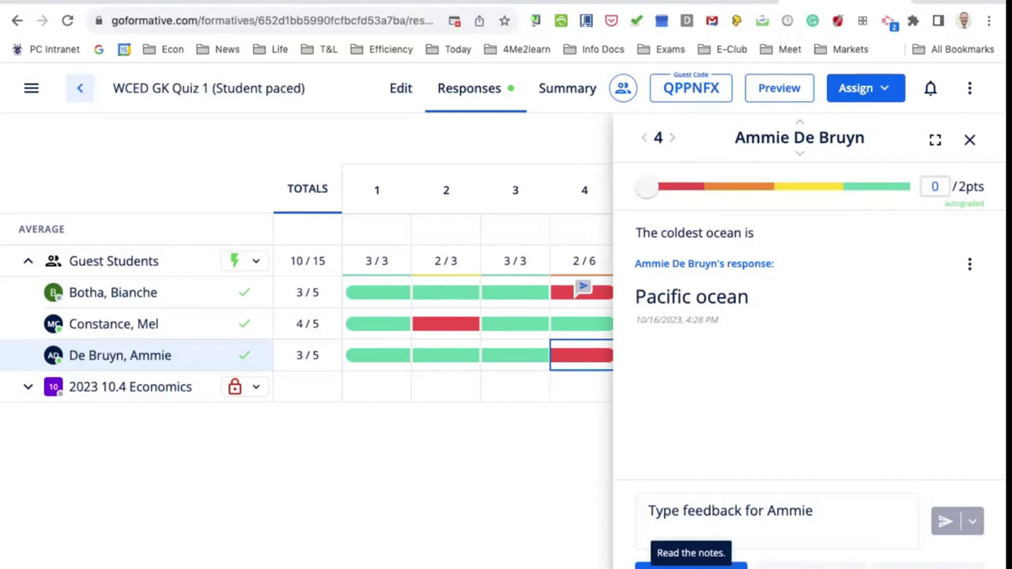
pyautogui.click(708, 498)
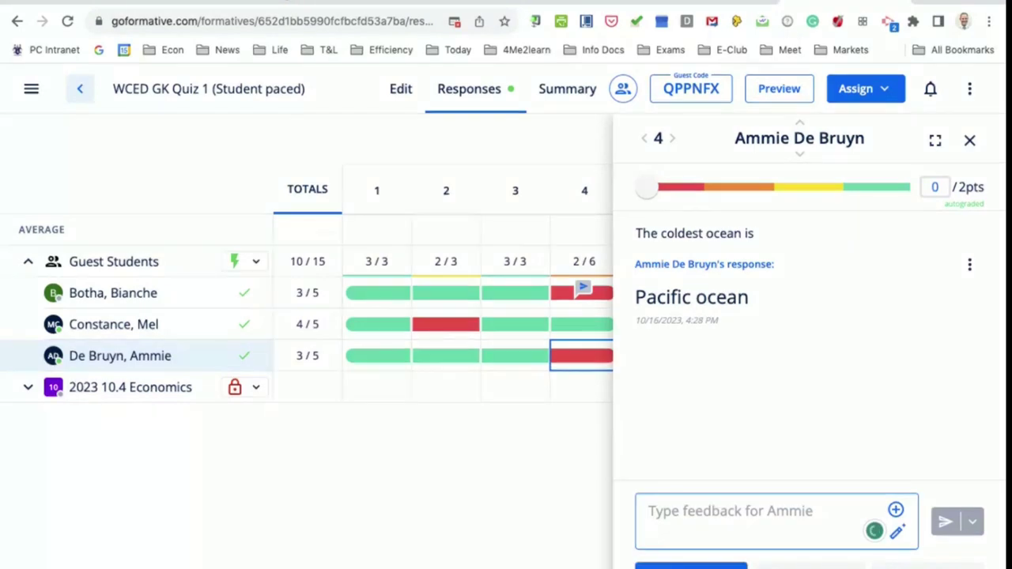
pyautogui.click(690, 566)
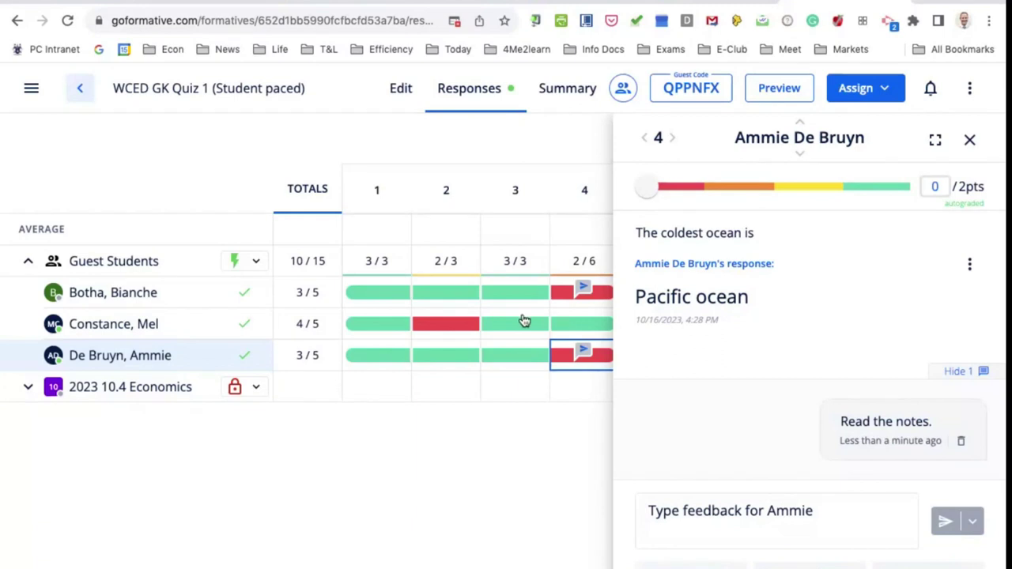
# - Record a short audio feedback clip for the second guest student's question 4 response, then discard it
pyautogui.click(579, 323)
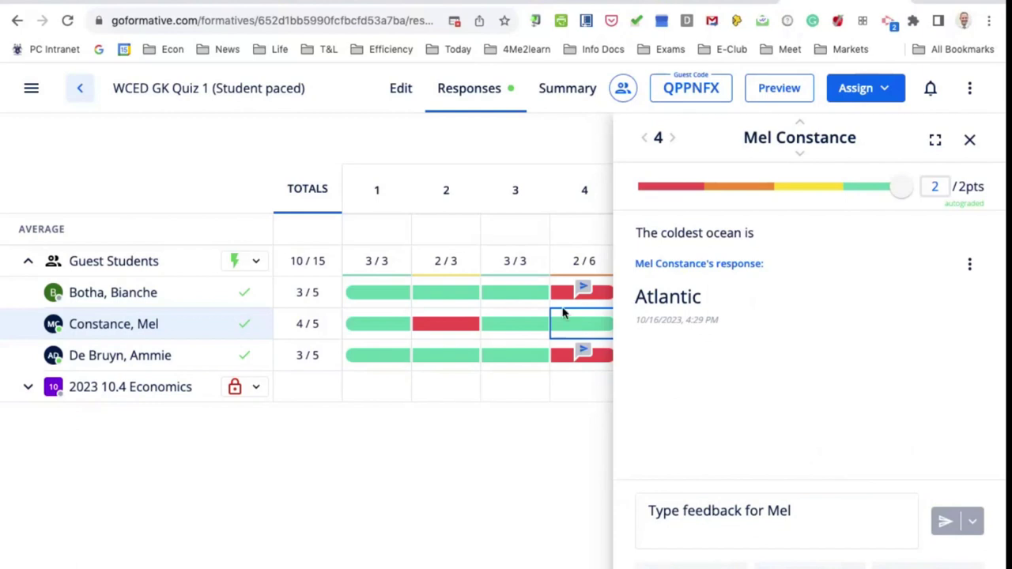
pyautogui.moveTo(867, 537)
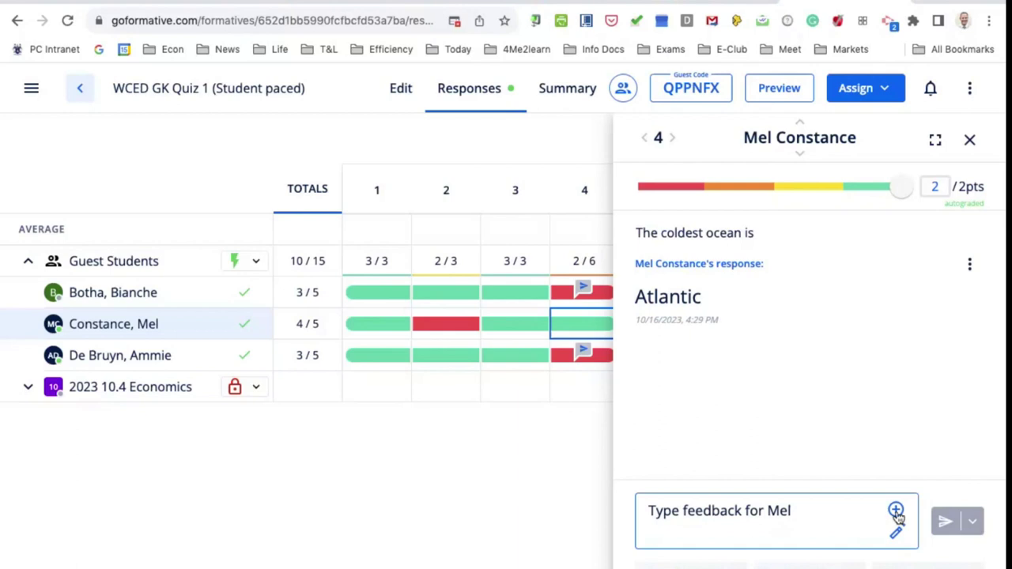
pyautogui.click(895, 511)
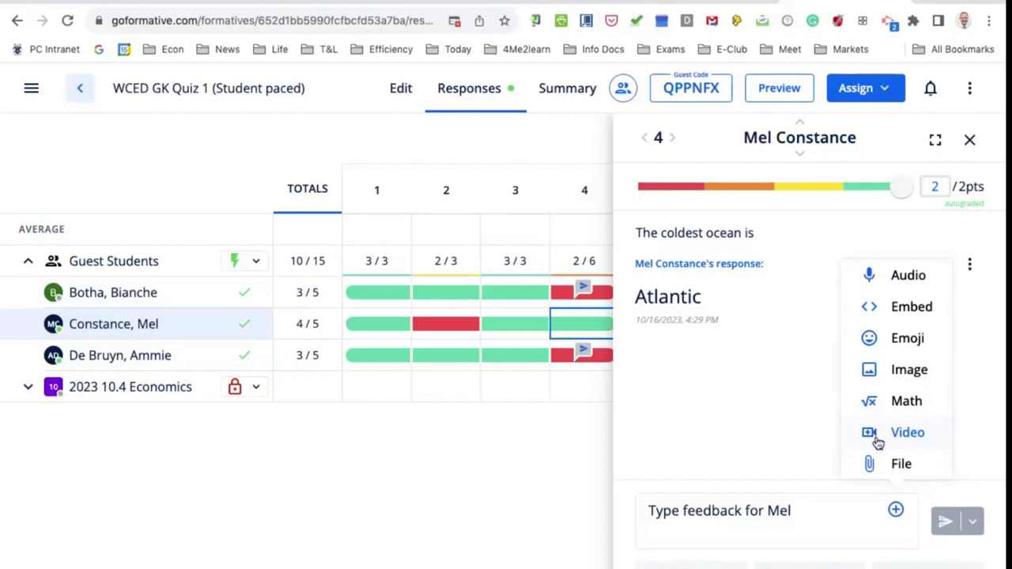
pyautogui.click(882, 278)
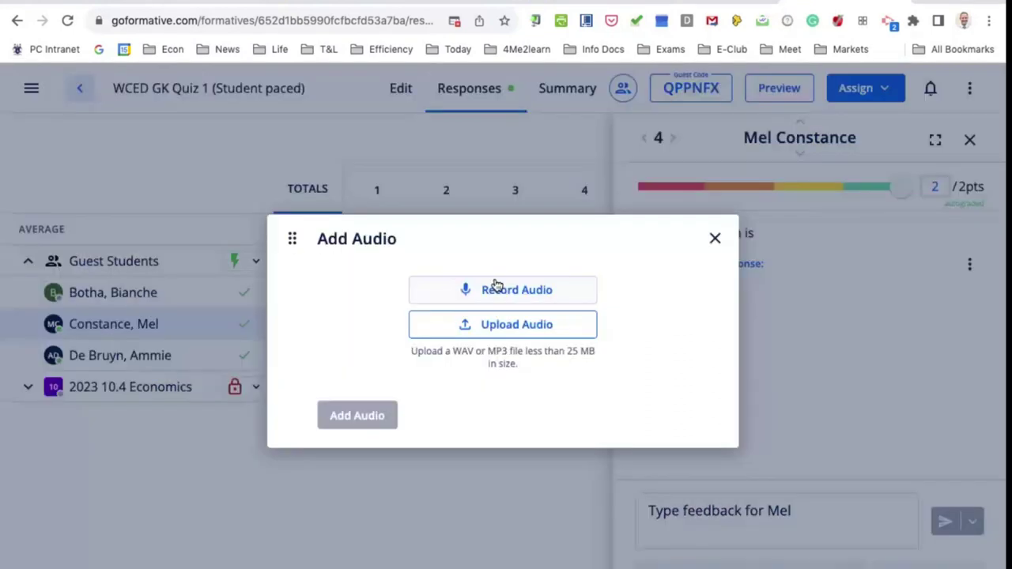
pyautogui.click(491, 289)
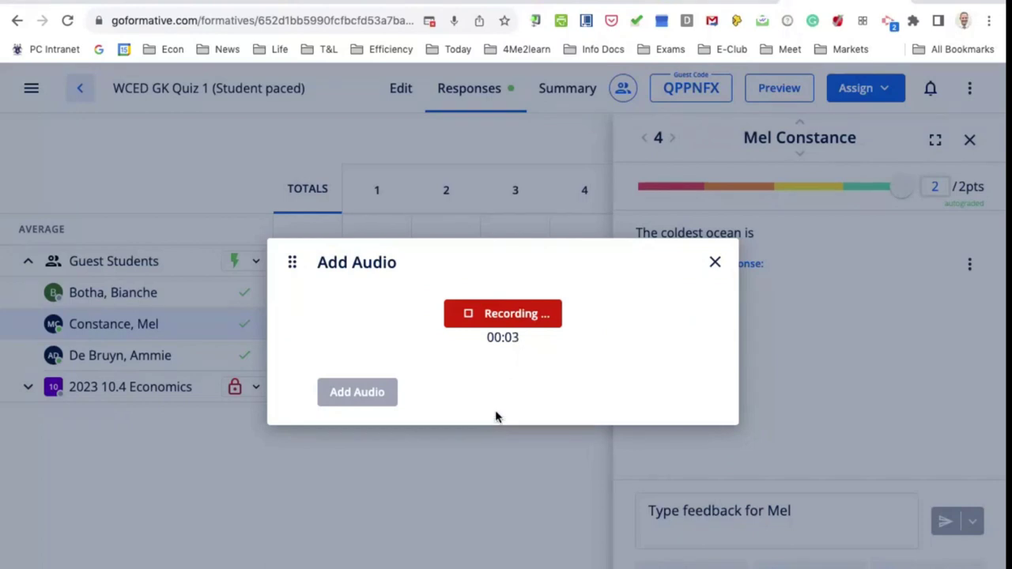
pyautogui.click(476, 321)
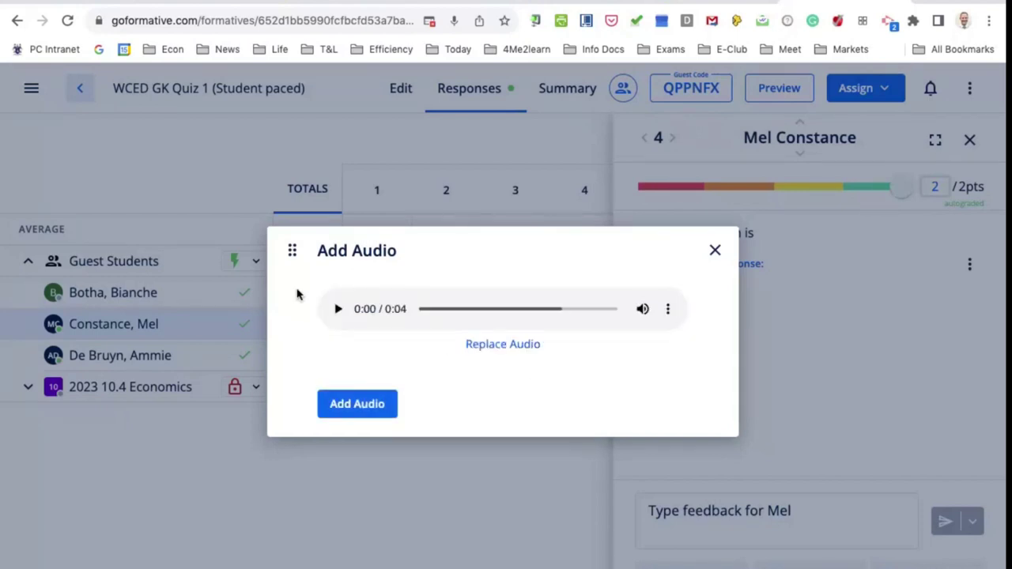
pyautogui.click(715, 252)
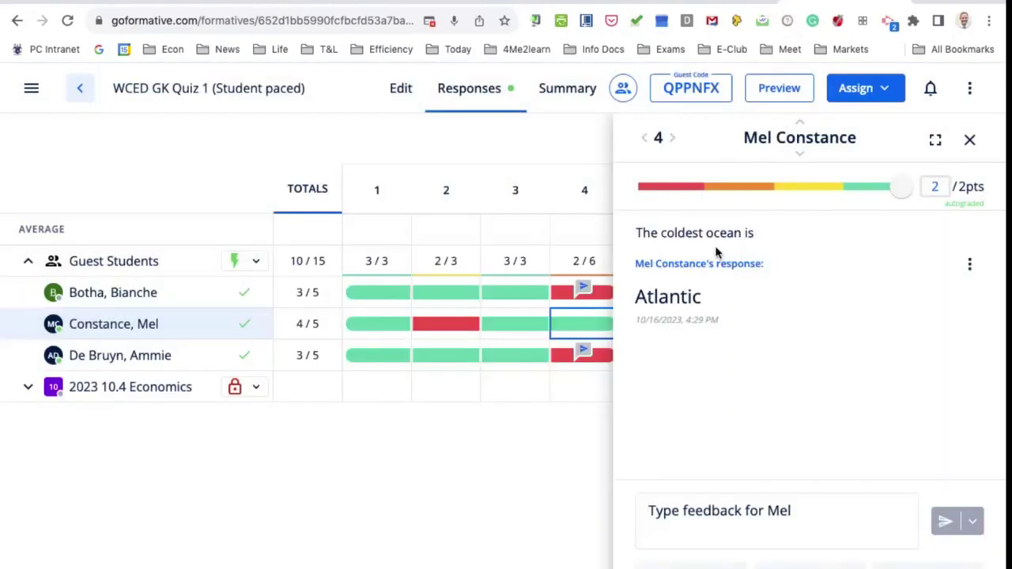
# - Close the response details, return to the WCED Sessions folder and open WCED GK Quiz 2 (Teacher paced)
pyautogui.click(669, 508)
pyautogui.click(969, 140)
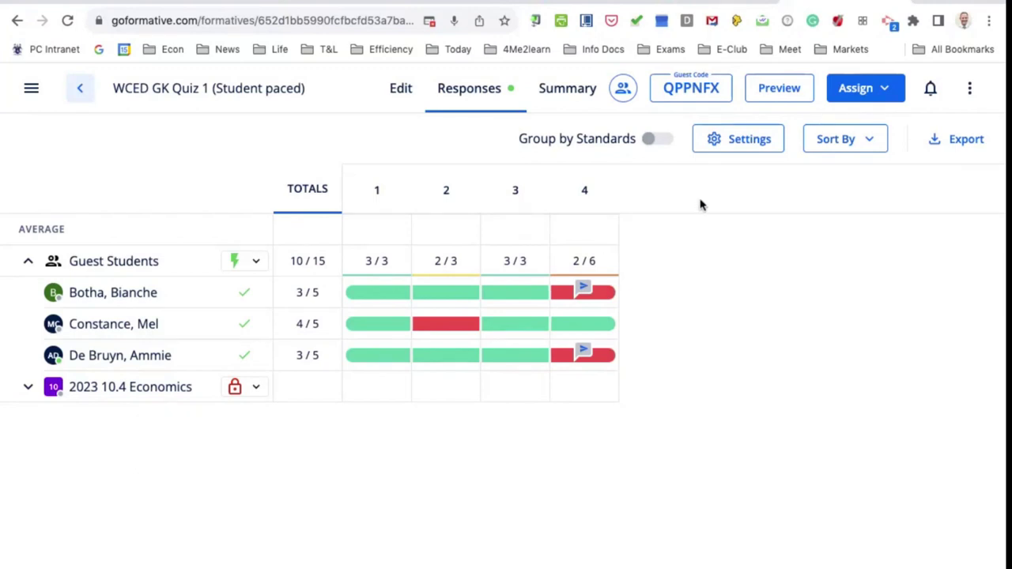
pyautogui.click(81, 91)
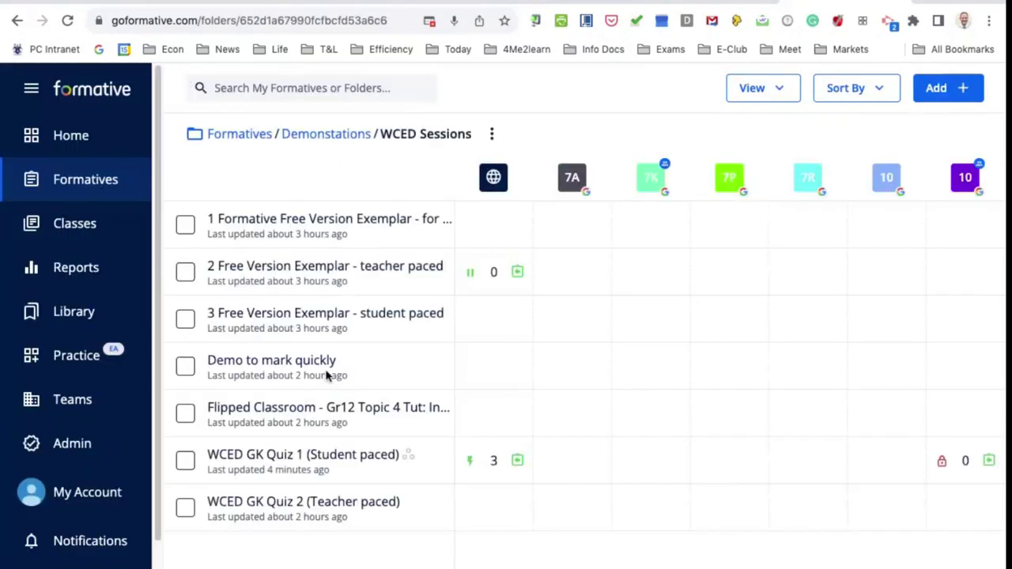
pyautogui.click(301, 508)
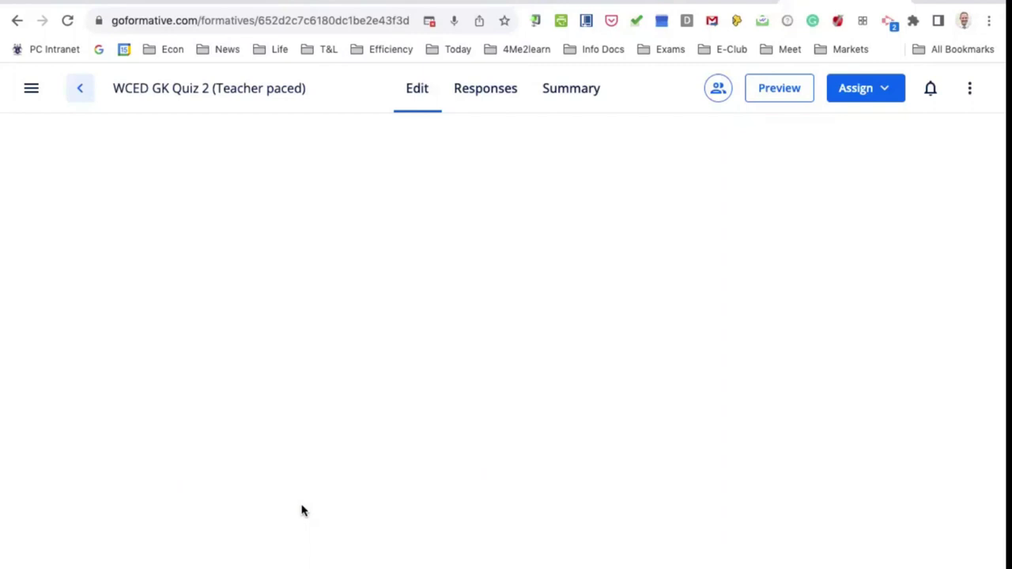
# - Assign the quiz as Teacher-Paced to Guest Students and launch the pacing session
pyautogui.scroll(-2, 359, 498)
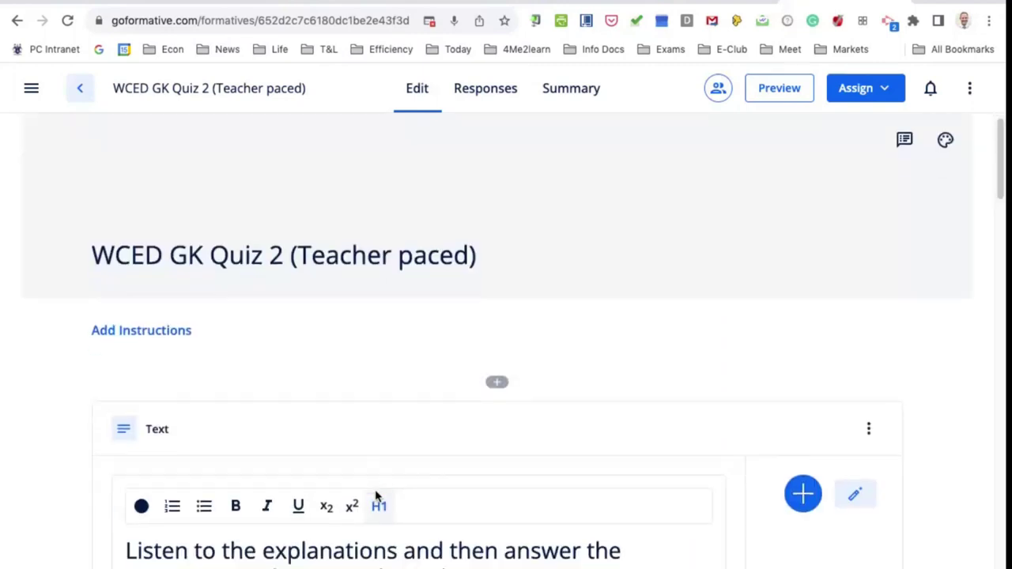
pyautogui.scroll(1, 376, 496)
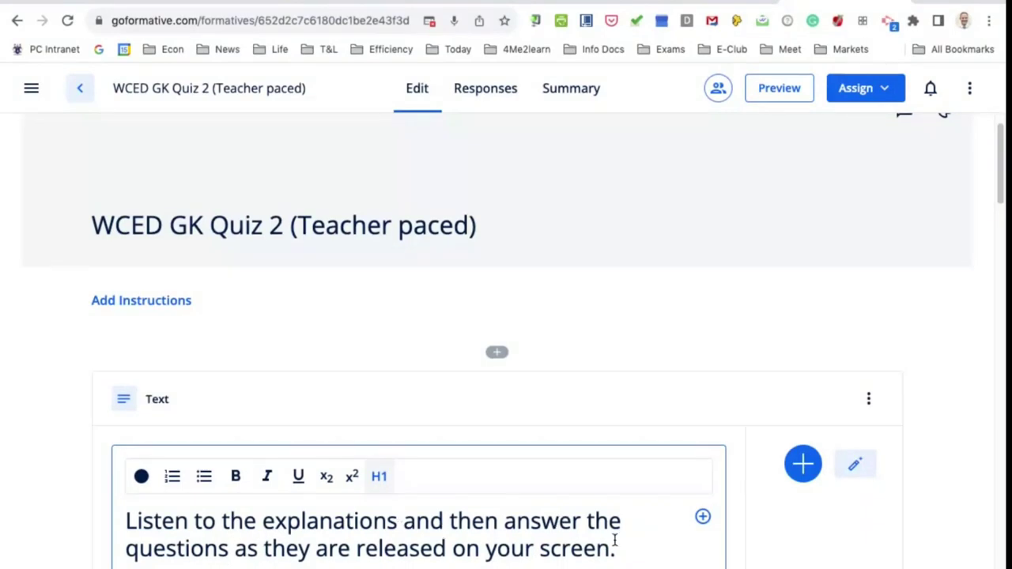
pyautogui.click(885, 90)
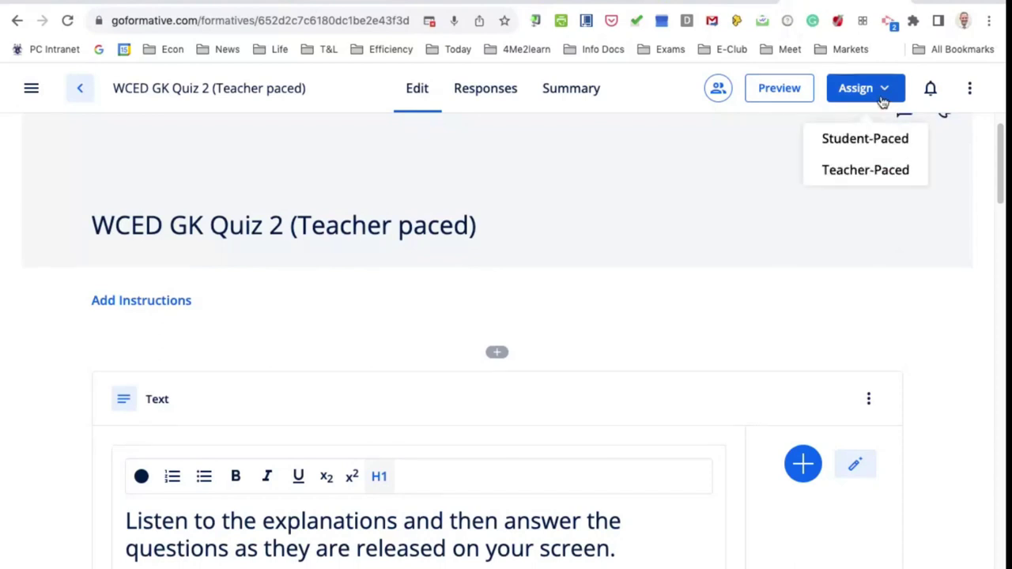
pyautogui.click(854, 175)
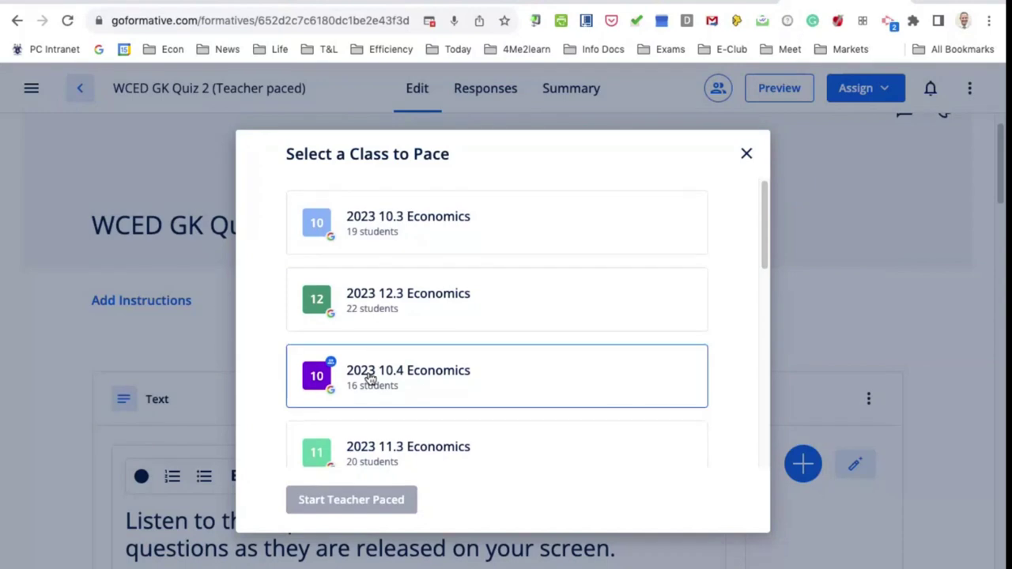
pyautogui.scroll(-10, 368, 379)
pyautogui.click(341, 384)
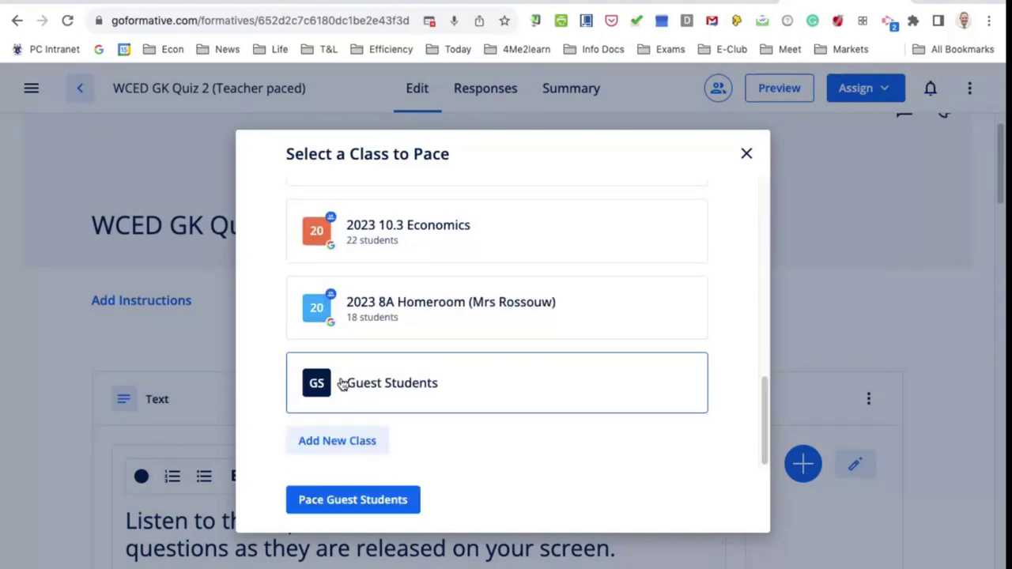
pyautogui.click(325, 501)
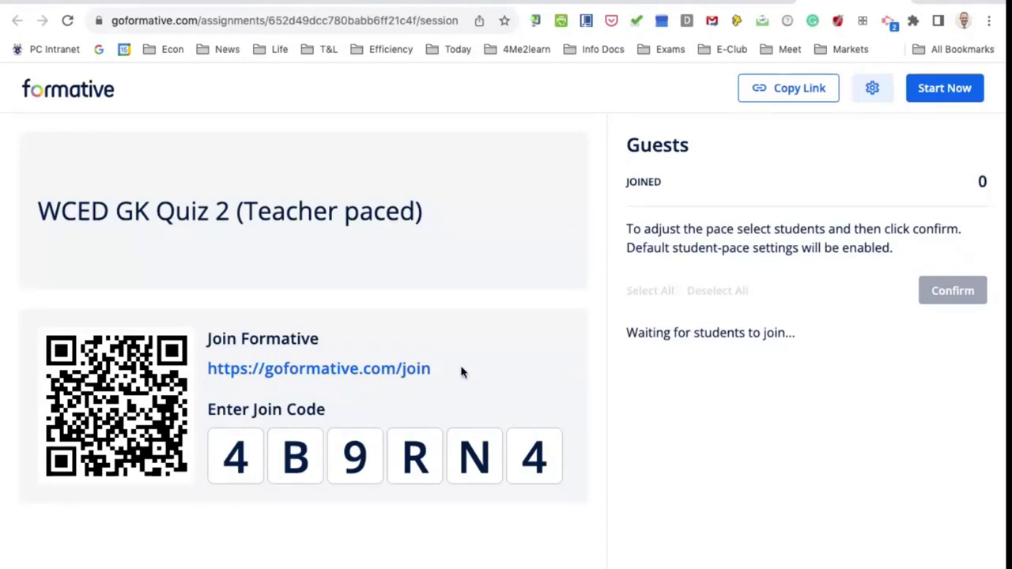
pyautogui.moveTo(455, 371); pyautogui.dragTo(201, 376)
pyautogui.hotkey('ctrl', 'c')
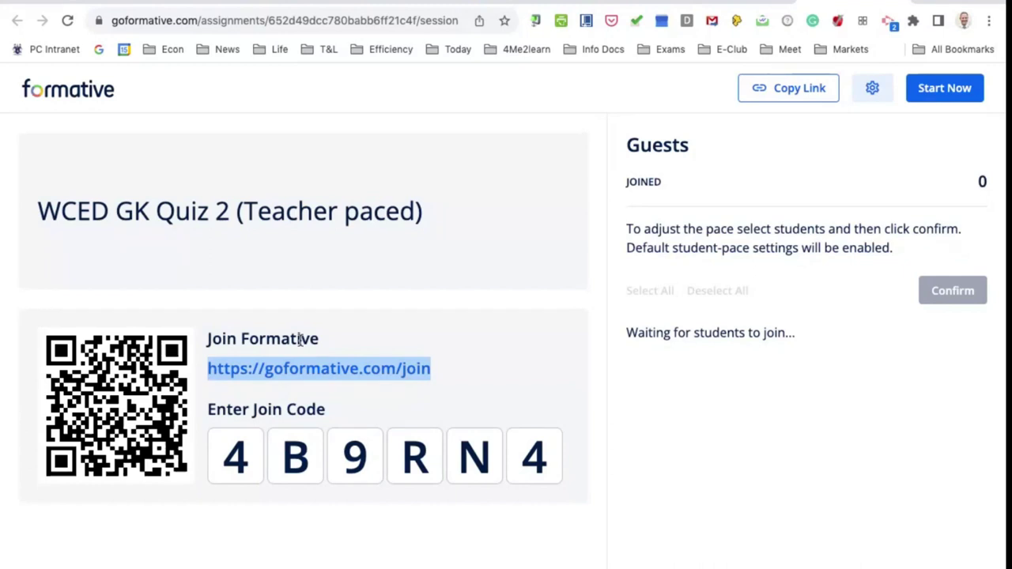
pyautogui.click(336, 330)
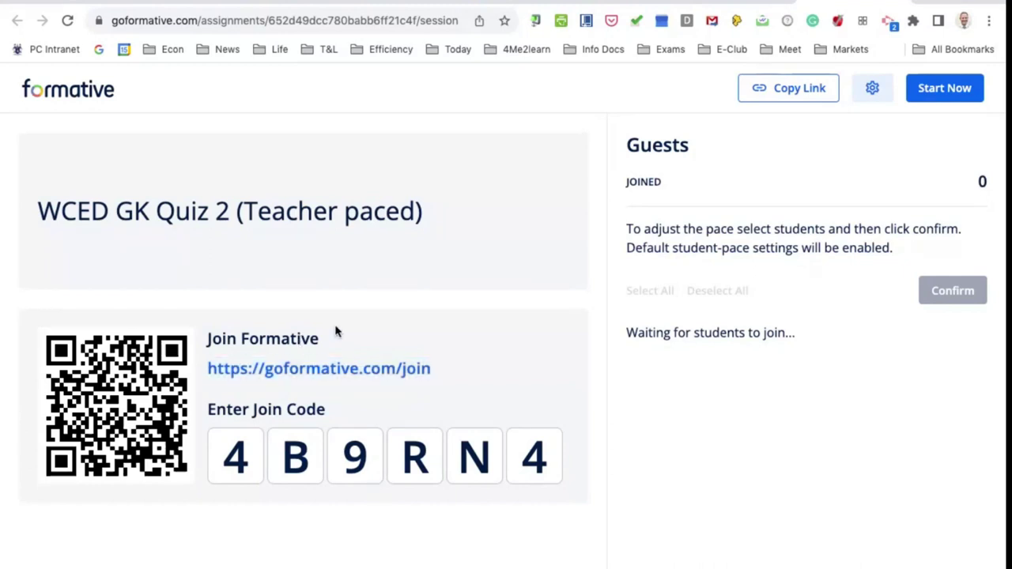
# - Send the copied join address in the Microsoft Teams meeting chat and switch back to the Formative guest session
pyautogui.click(477, 2)
pyautogui.click(807, 549)
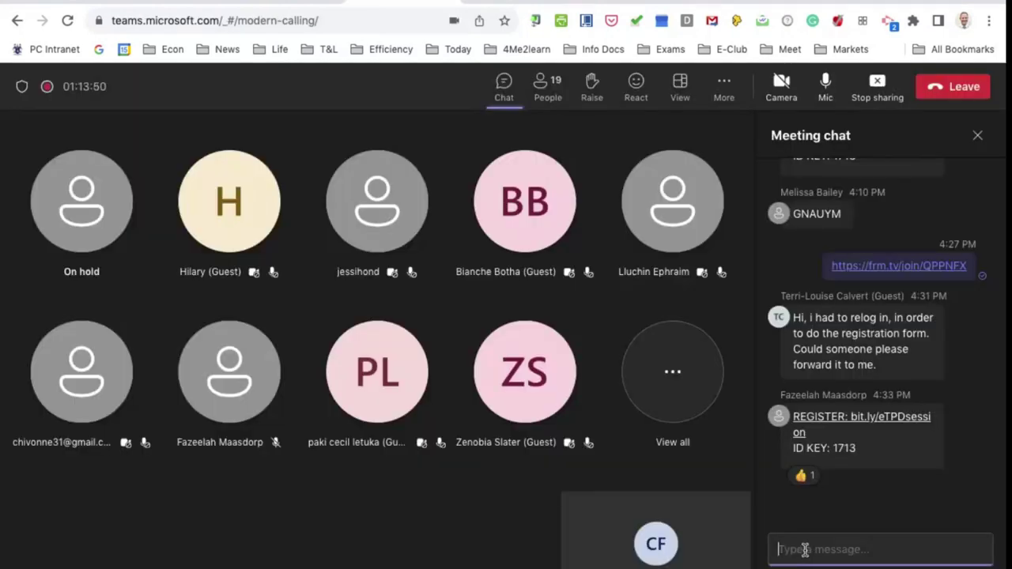
pyautogui.hotkey('ctrl', 'v')
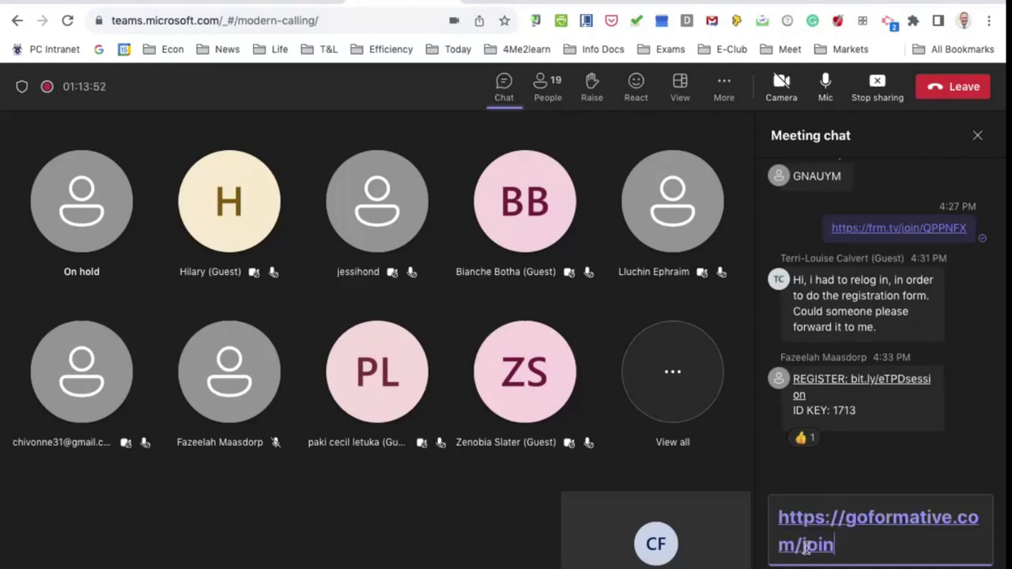
pyautogui.press('Return')
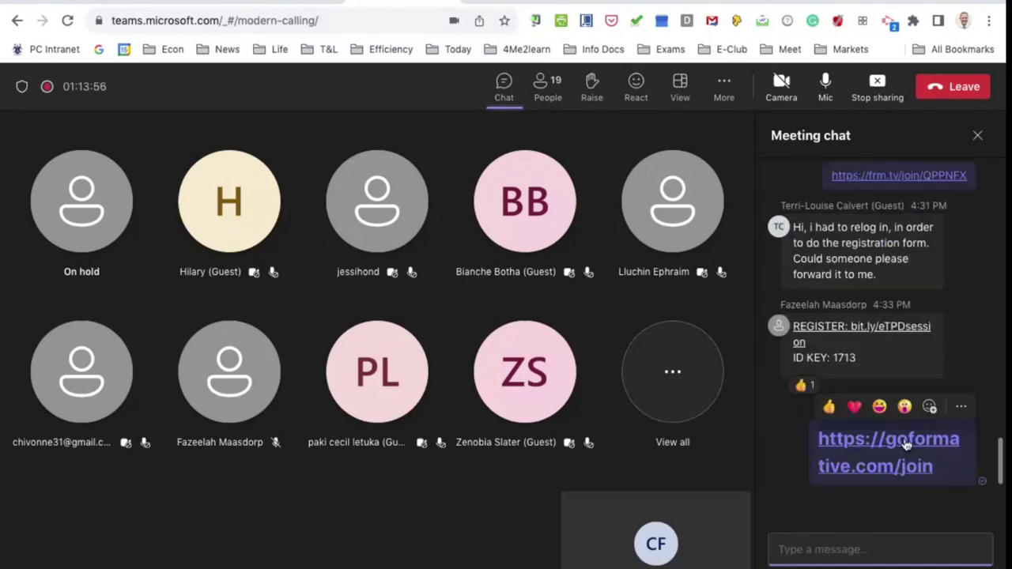
pyautogui.click(827, 3)
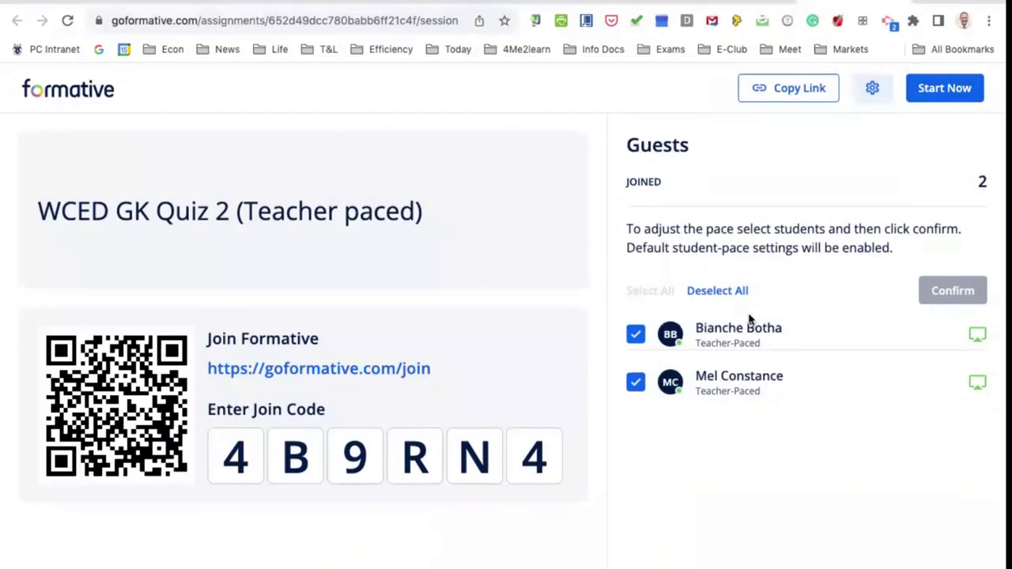
pyautogui.scroll(1, 753, 340)
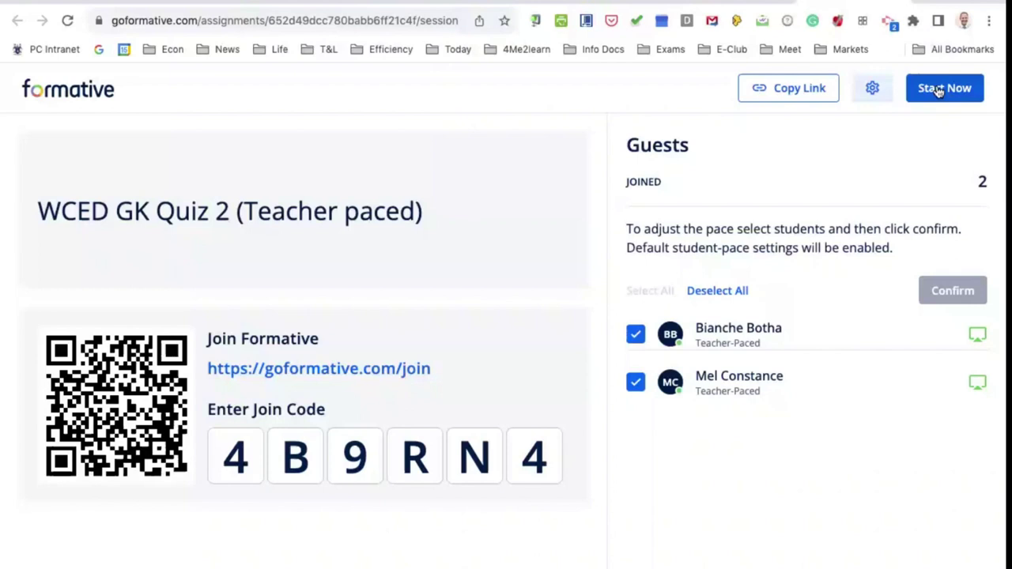
# - Start the teacher-paced session for the joined guests, launch the guest presentation and open the quiz's responses view
pyautogui.click(938, 92)
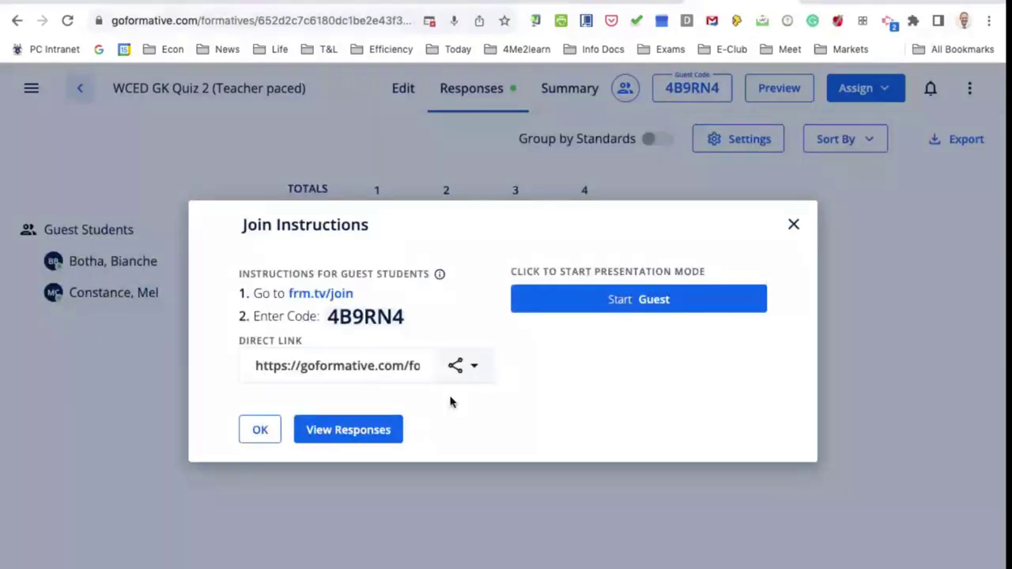
pyautogui.click(623, 305)
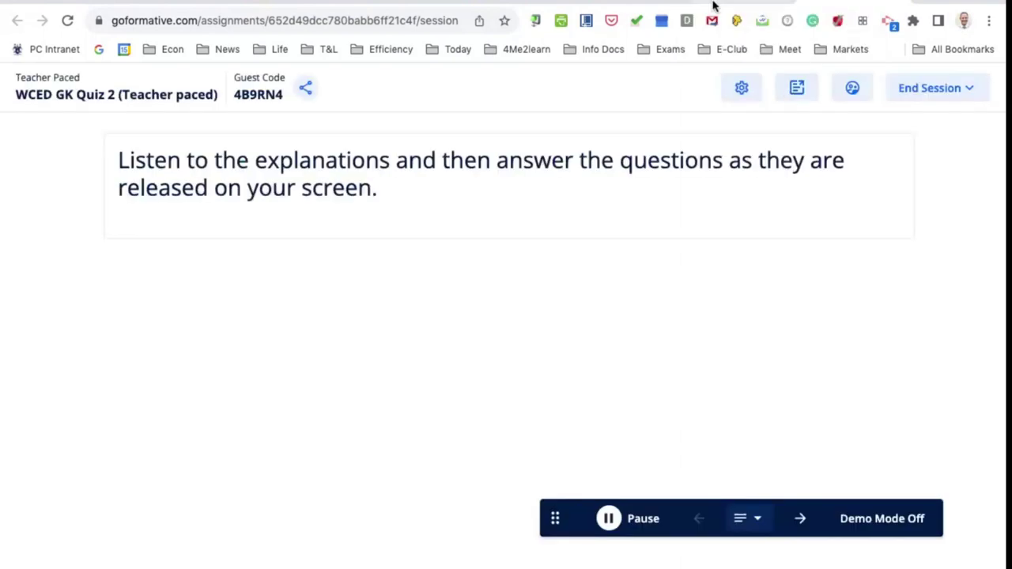
pyautogui.click(719, 6)
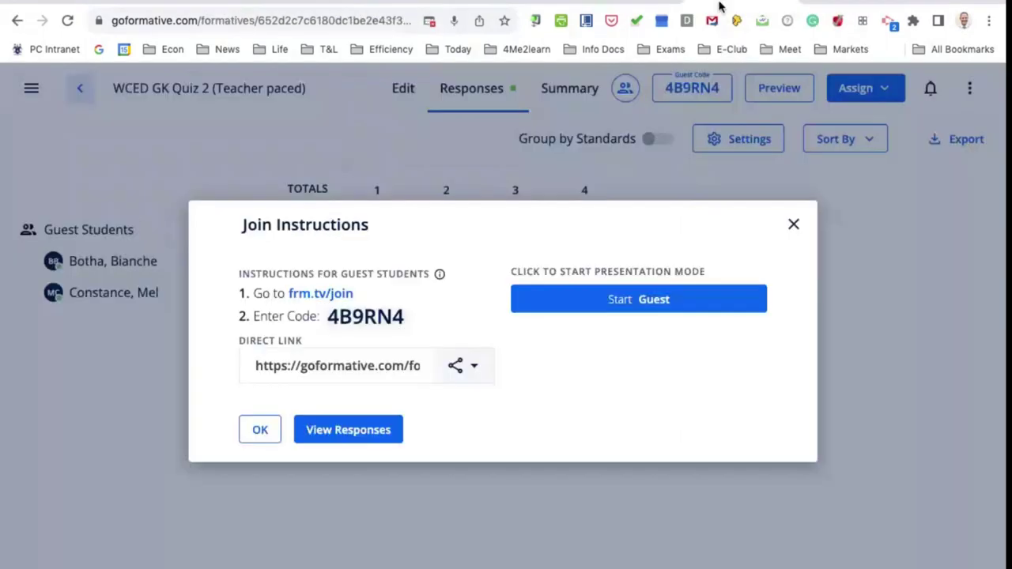
pyautogui.click(331, 430)
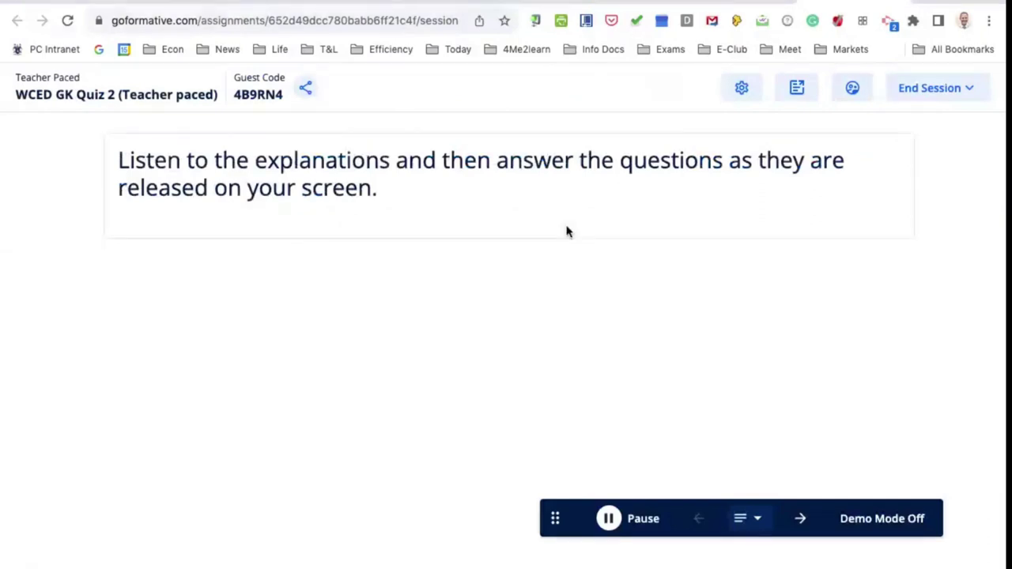
# - Advance the paced quiz through questions 1 and 2, checking the guests' live responses before returning to the session
pyautogui.click(801, 519)
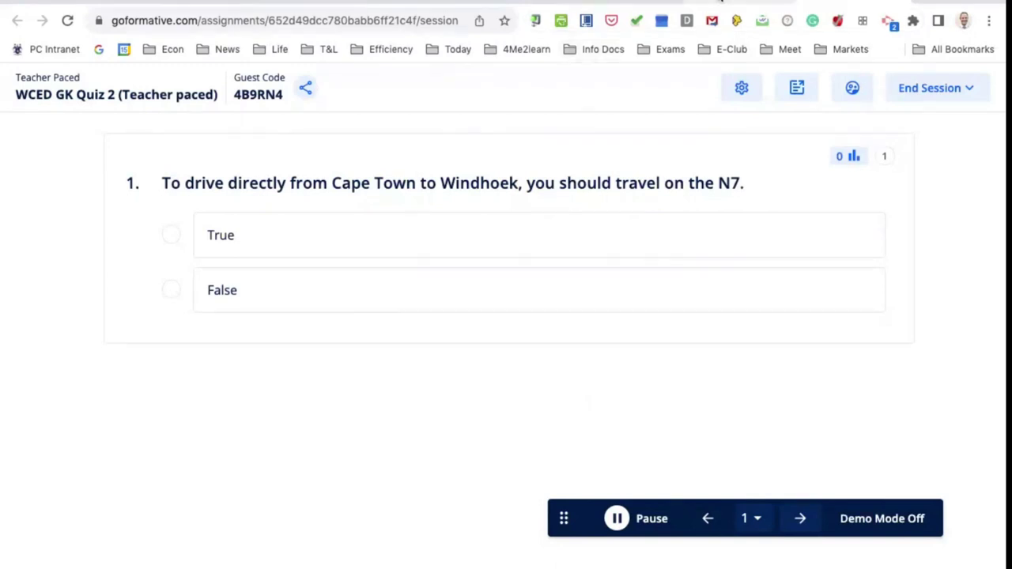
pyautogui.click(722, 2)
pyautogui.click(801, 519)
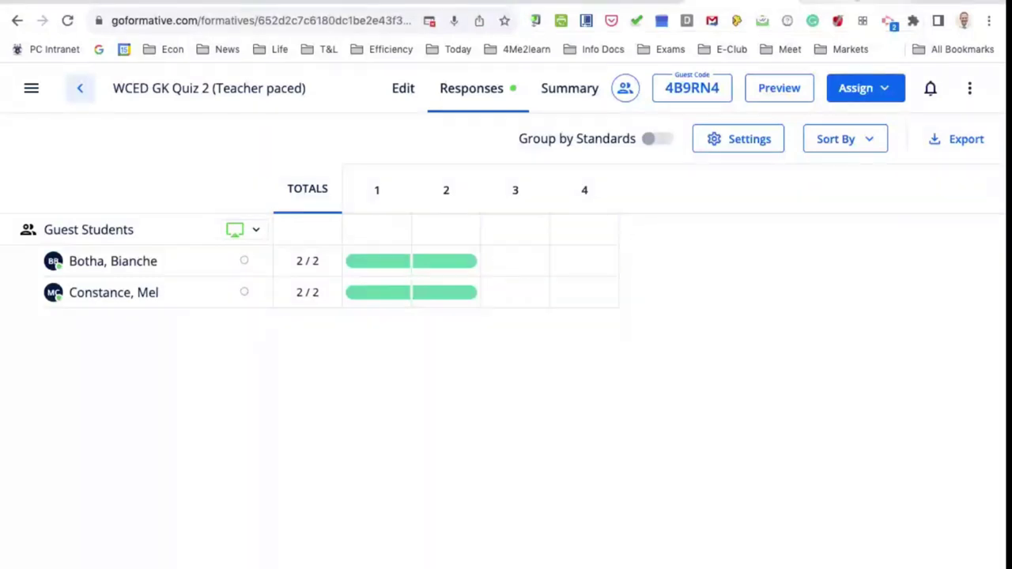
pyautogui.hotkey('ctrl', 'Tab')
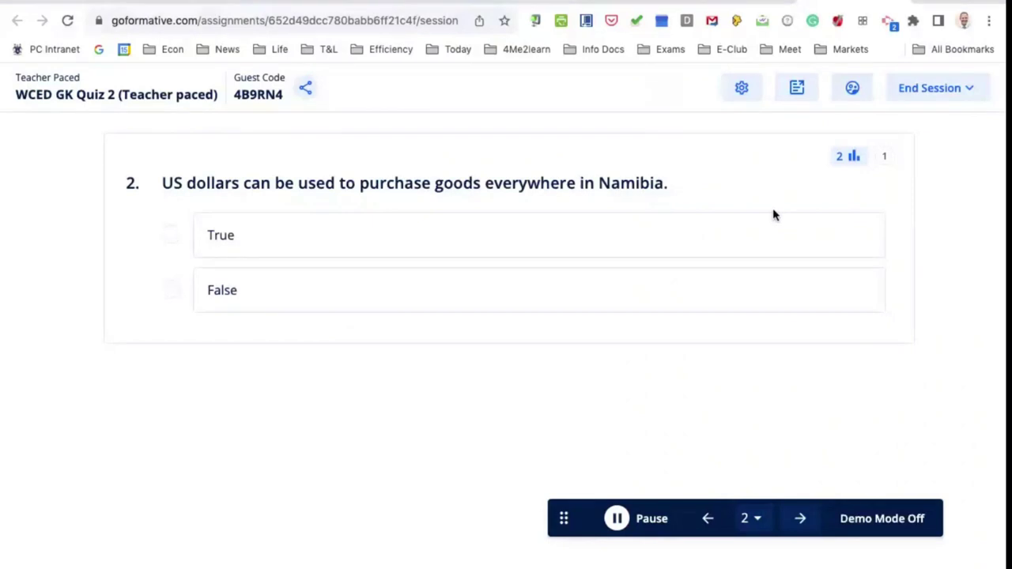
# - Advance the paced quiz through questions 3 and 4, checking the guests' live responses between them
pyautogui.click(801, 519)
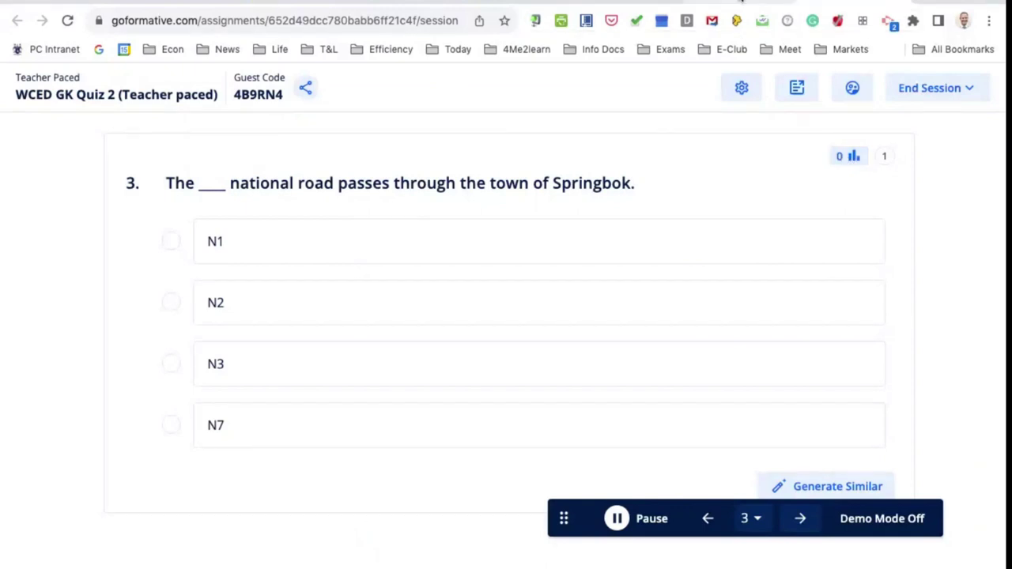
pyautogui.click(741, 2)
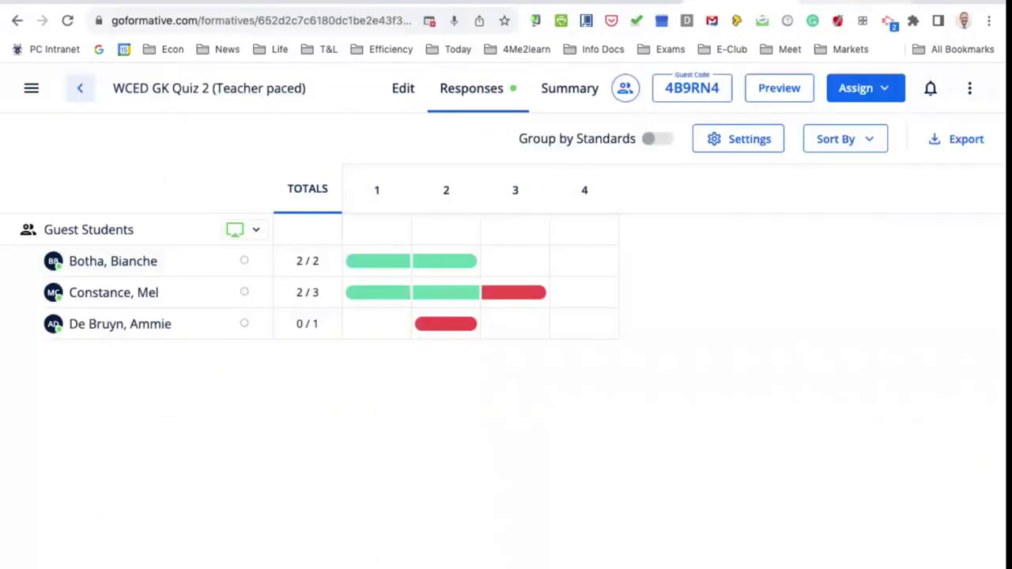
pyautogui.click(836, 4)
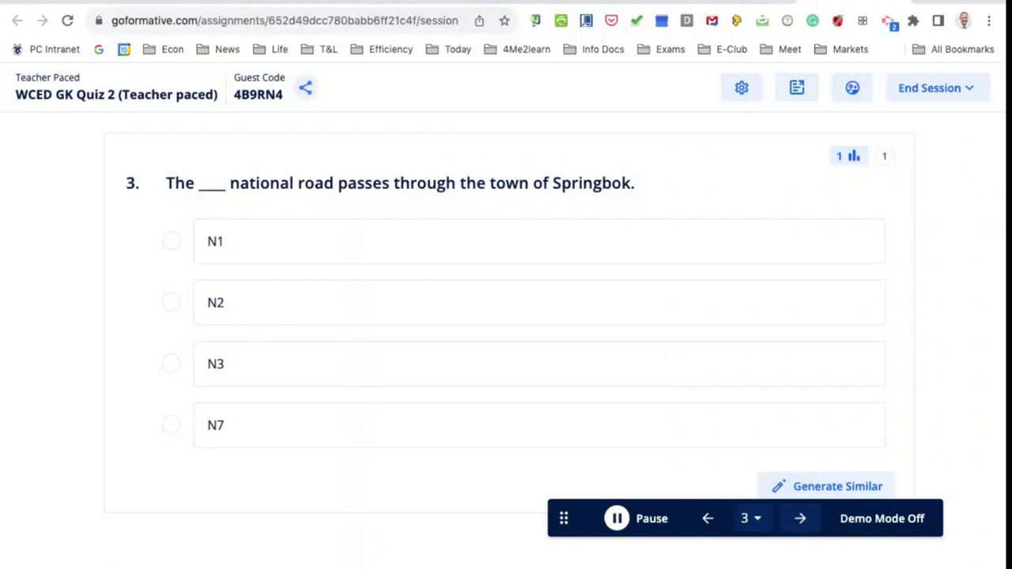
pyautogui.hotkey('ctrl', 'Tab')
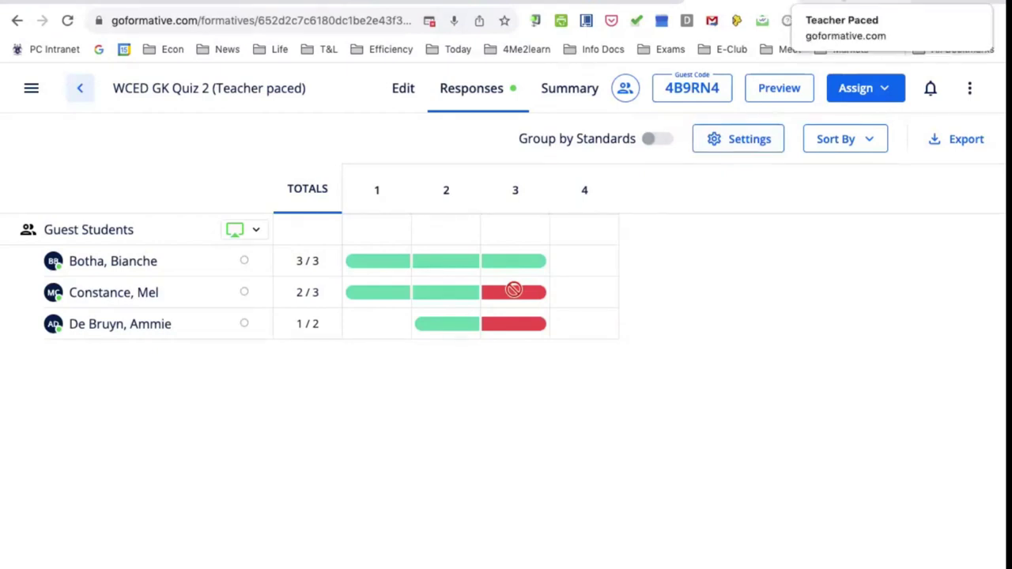
pyautogui.click(844, 2)
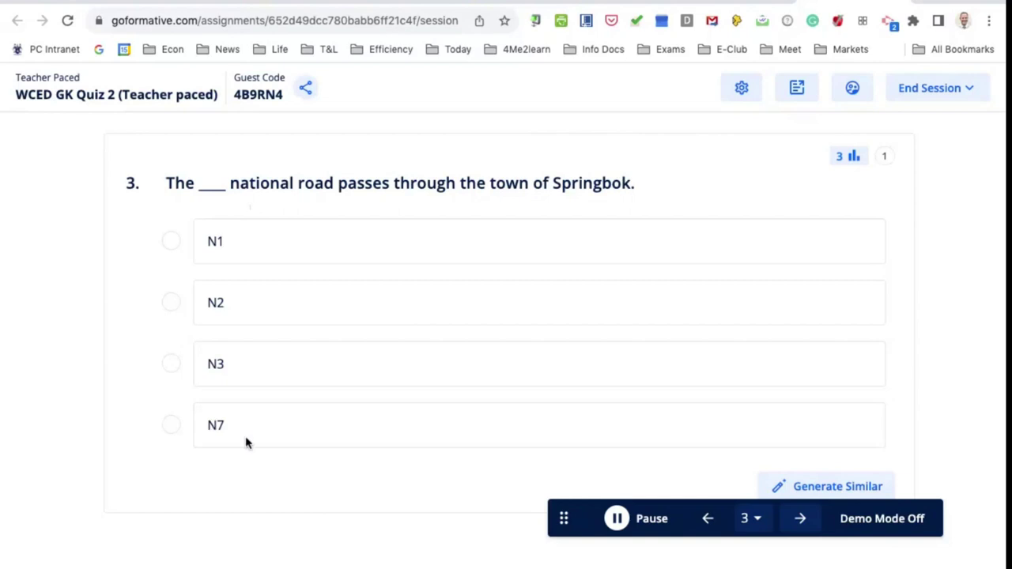
pyautogui.click(797, 522)
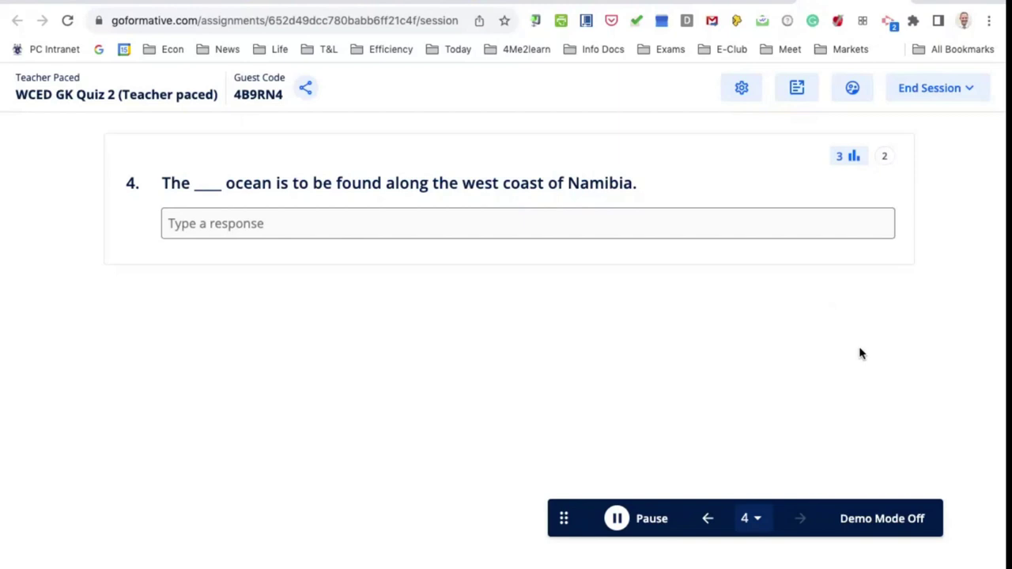
# - End the paced session by switching all students to Student-Paced and close the session window
pyautogui.click(940, 93)
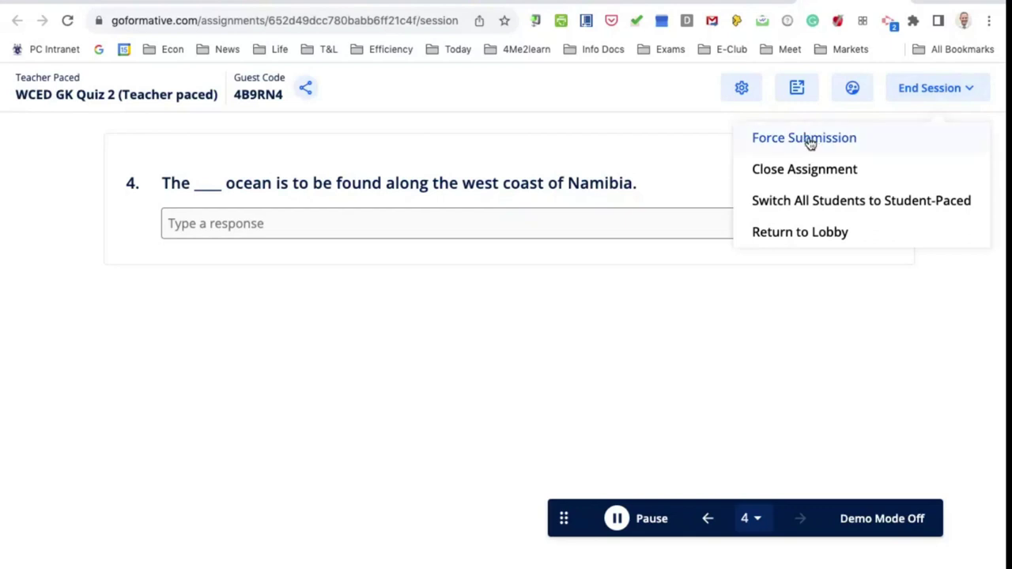
pyautogui.click(810, 202)
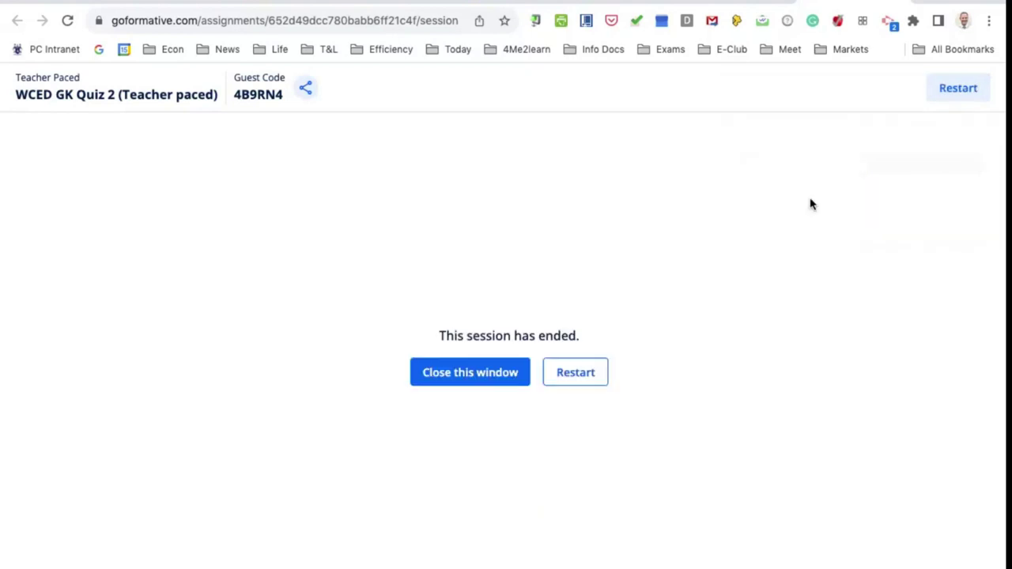
pyautogui.click(497, 378)
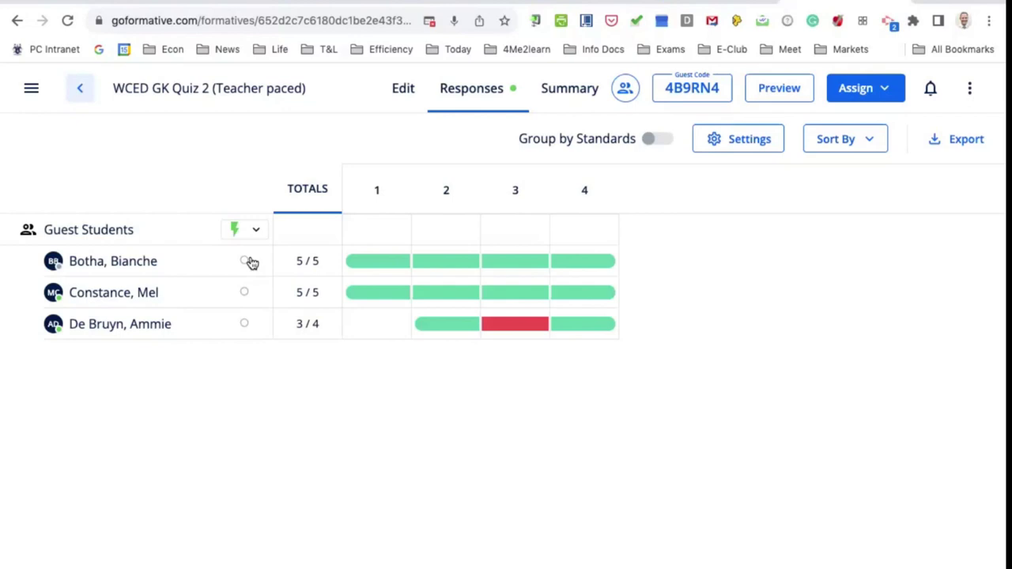
# - Mark the second guest's quiz as submitted and check the Microsoft Teams meeting chat before returning to the Formative responses
pyautogui.click(246, 295)
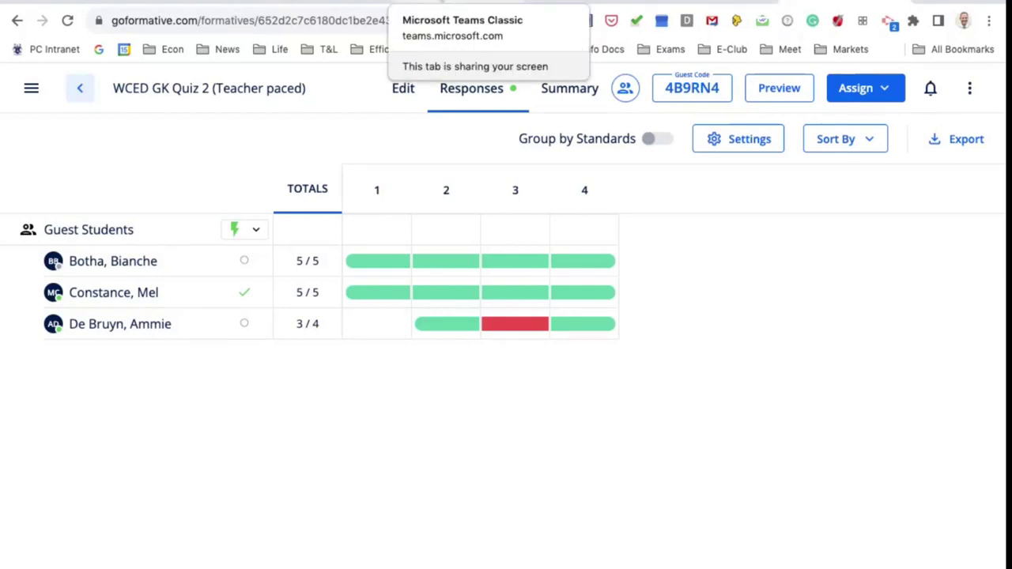
pyautogui.click(451, 1)
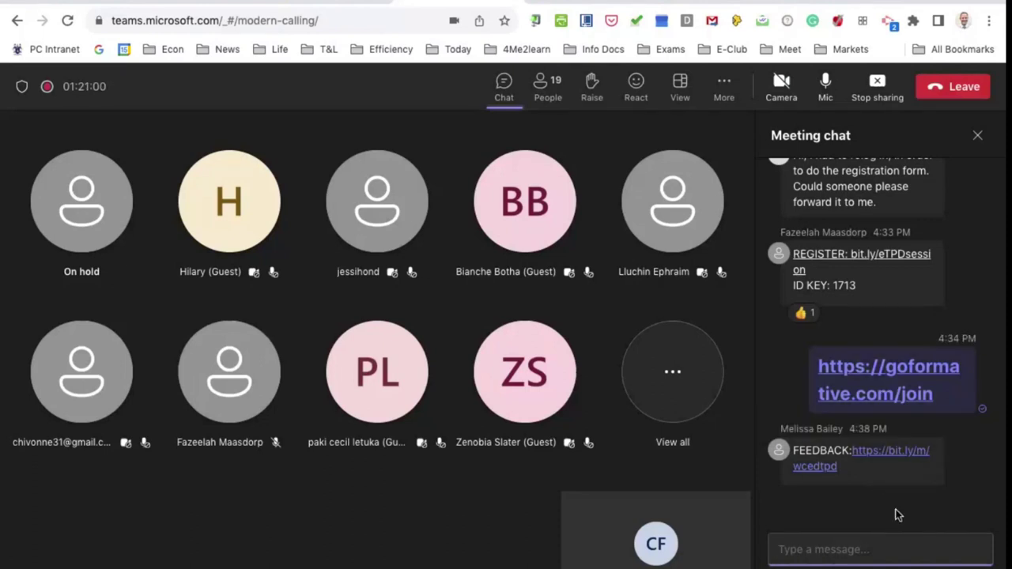
pyautogui.click(709, 1)
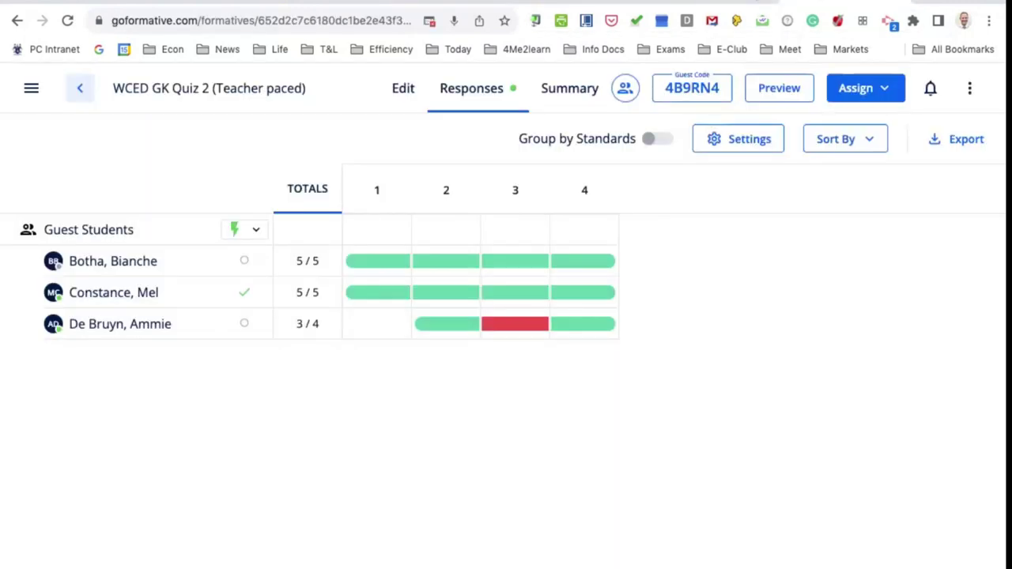
# - Return to the WCED Sessions folder, open Demo to mark quickly and look through its instructions and questions
pyautogui.click(82, 88)
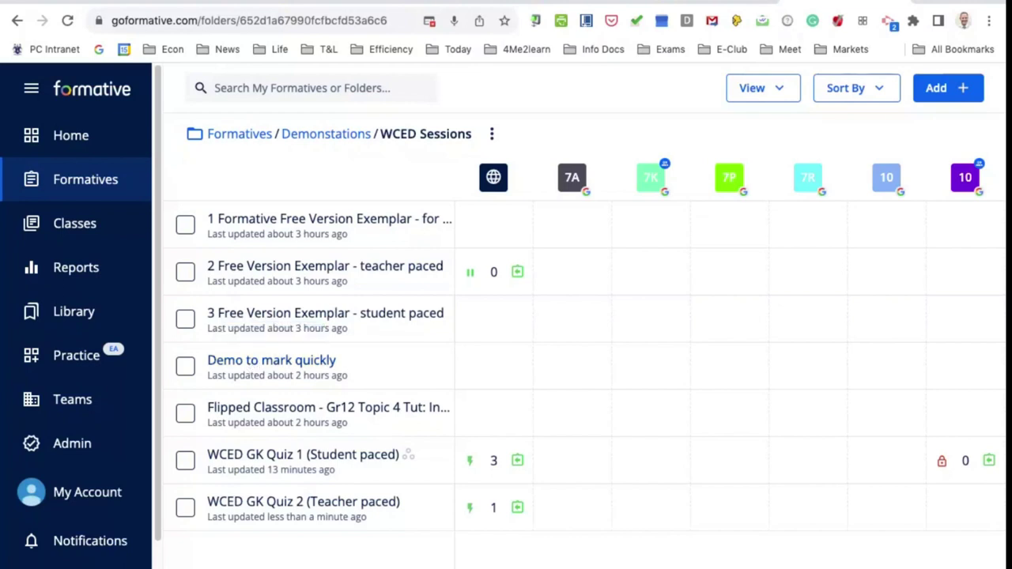
pyautogui.click(271, 360)
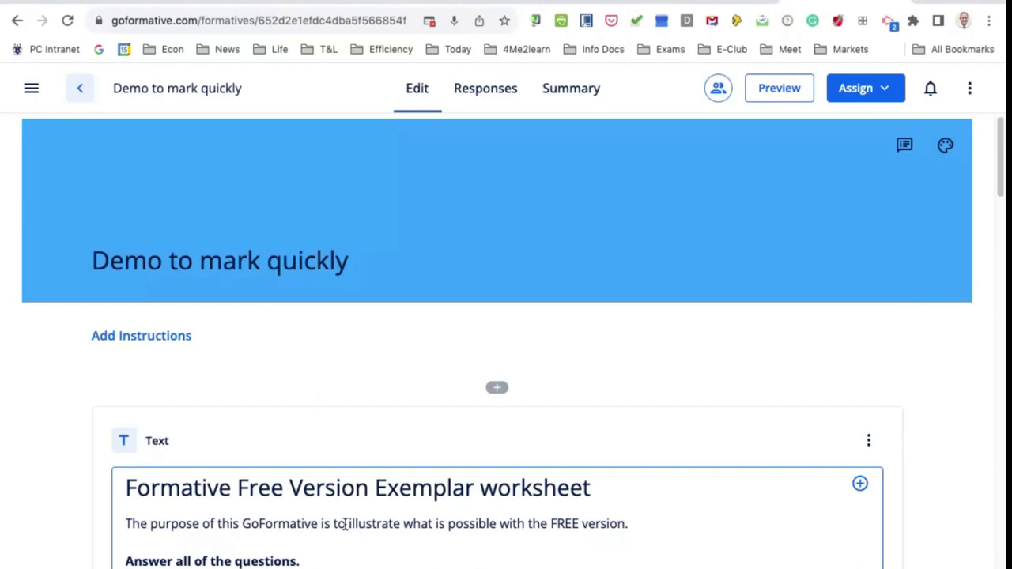
pyautogui.scroll(-2, 423, 514)
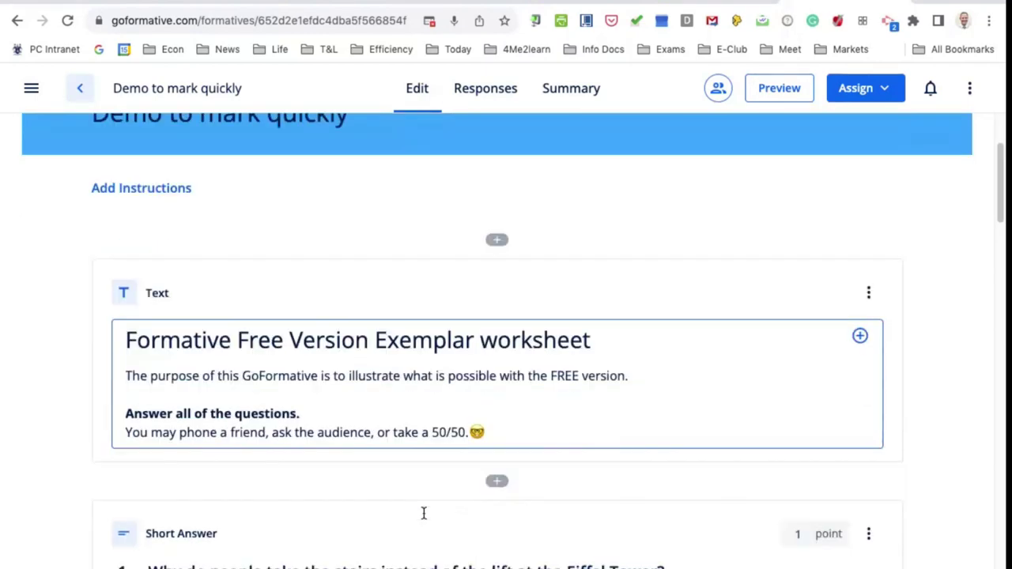
pyautogui.scroll(-1, 423, 514)
pyautogui.scroll(-2, 423, 518)
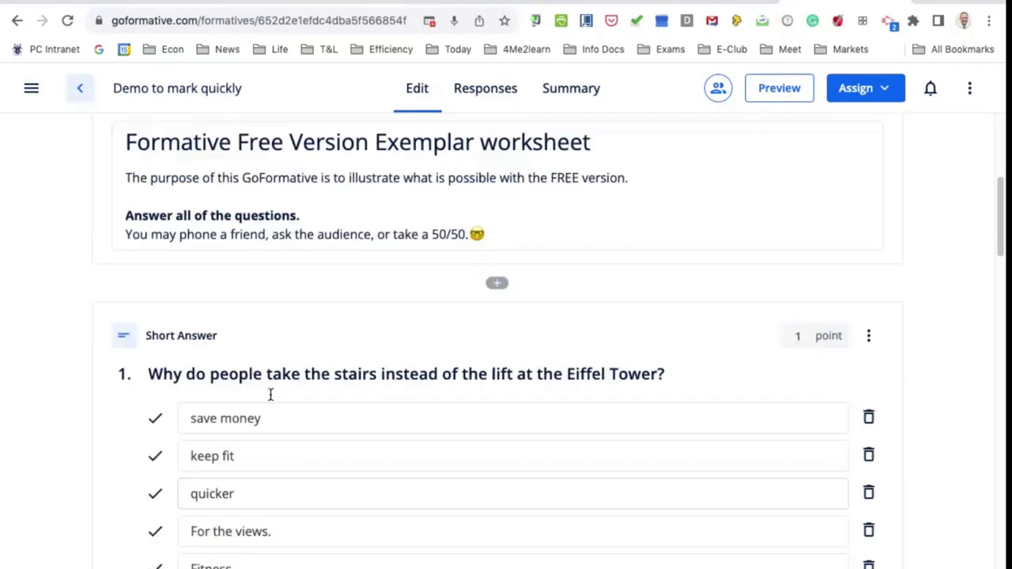
pyautogui.scroll(2, 233, 427)
pyautogui.scroll(2, 232, 428)
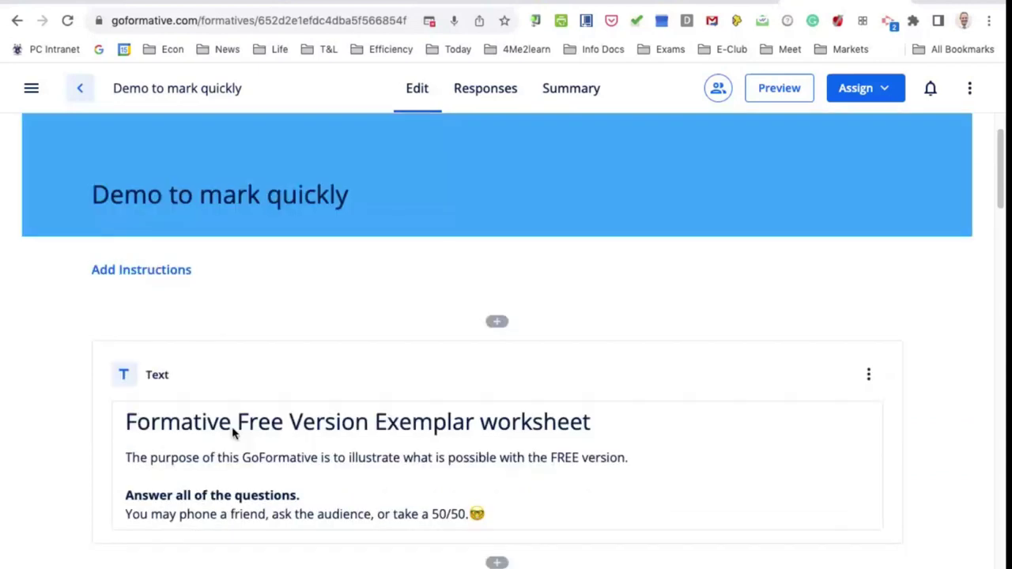
pyautogui.scroll(1, 232, 427)
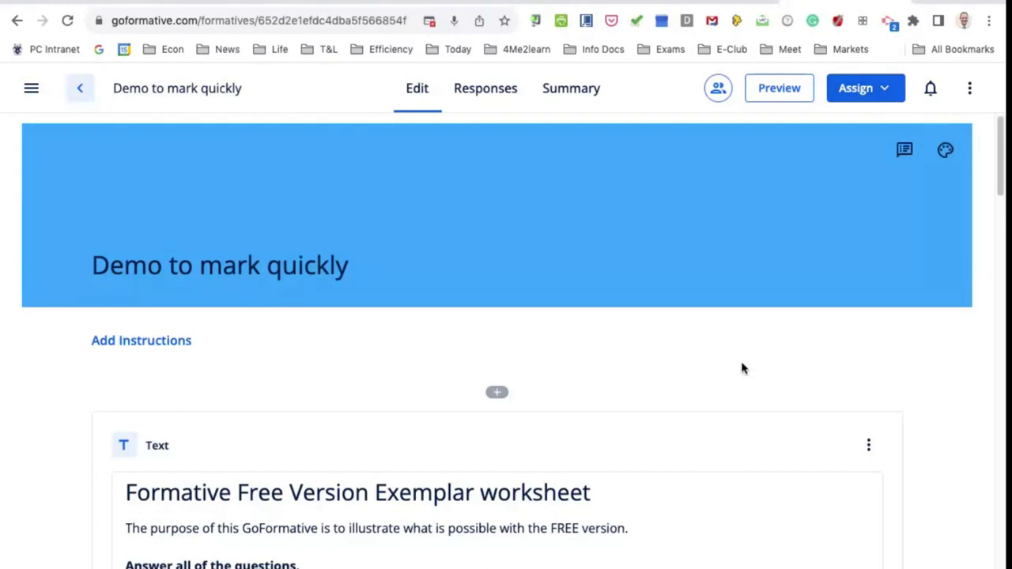
pyautogui.scroll(-15, 741, 372)
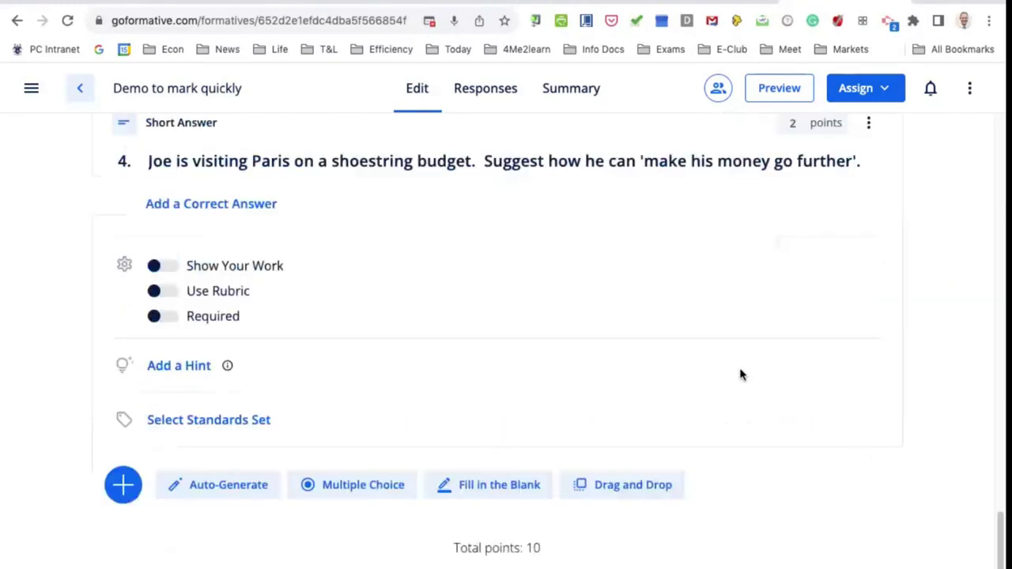
pyautogui.scroll(-1, 741, 375)
pyautogui.scroll(16, 741, 375)
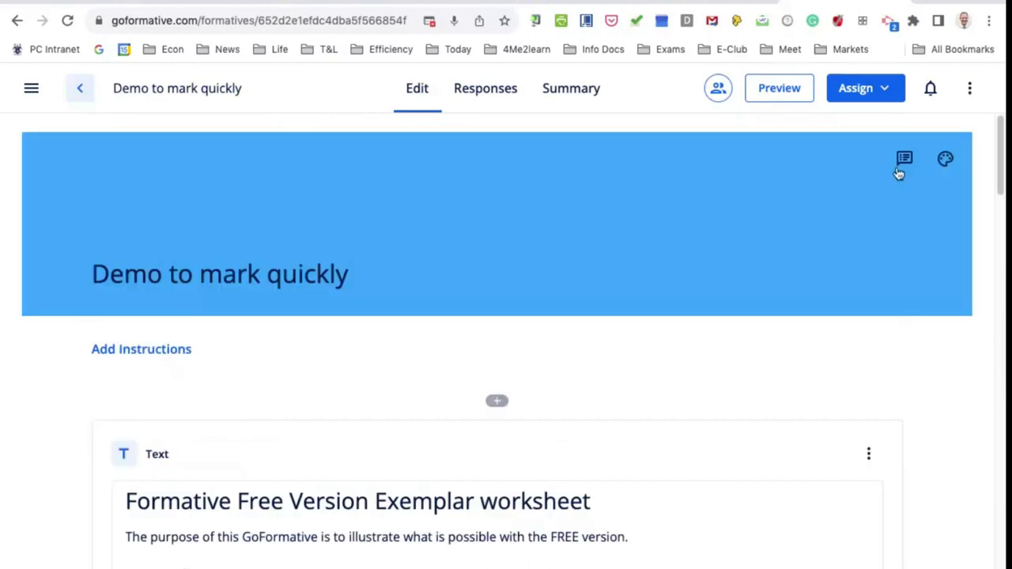
# - Assign Demo to mark quickly as Student-Paced to Guest Students
pyautogui.click(871, 92)
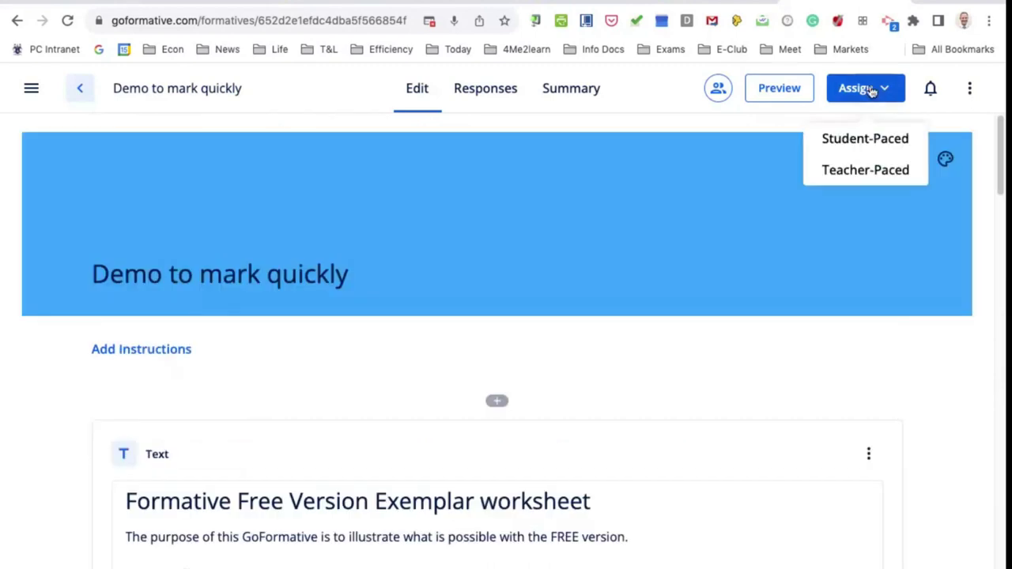
pyautogui.click(850, 146)
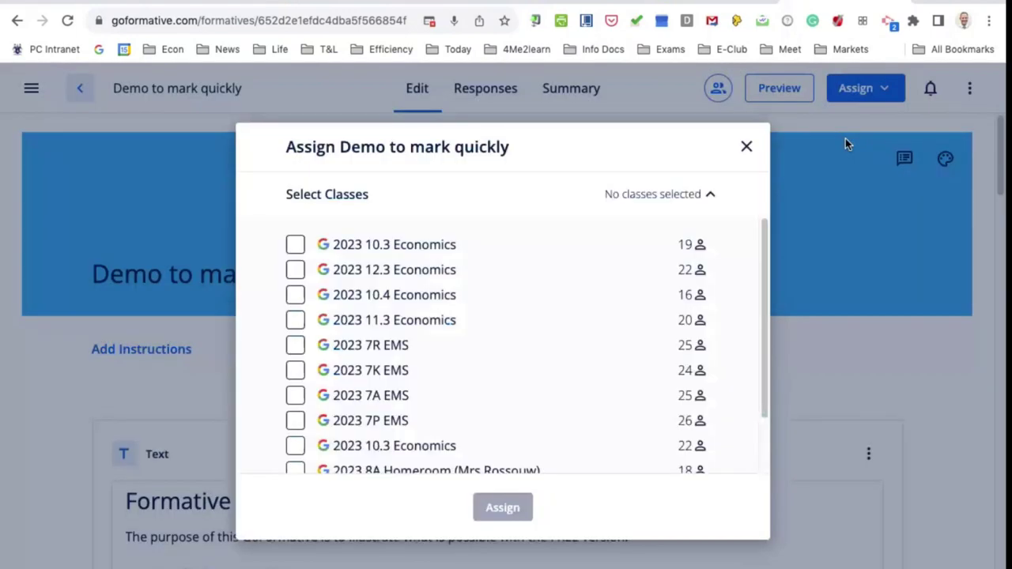
pyautogui.scroll(-2, 413, 388)
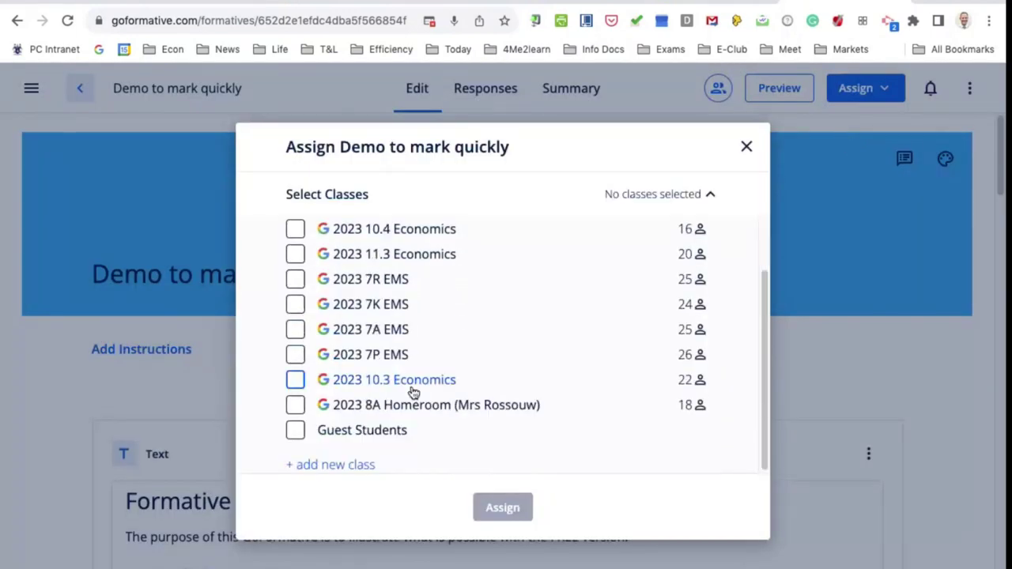
pyautogui.click(295, 430)
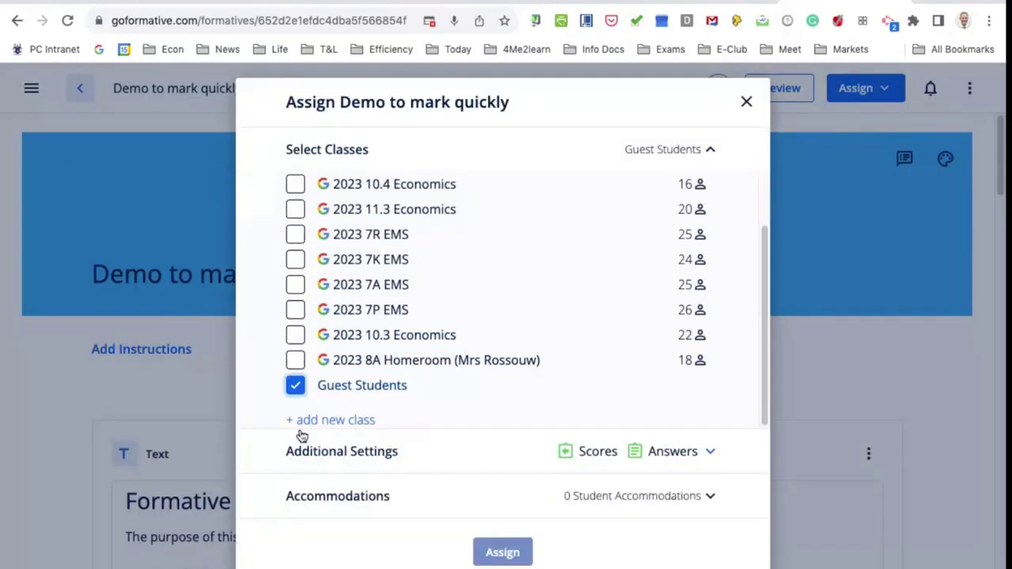
pyautogui.click(510, 555)
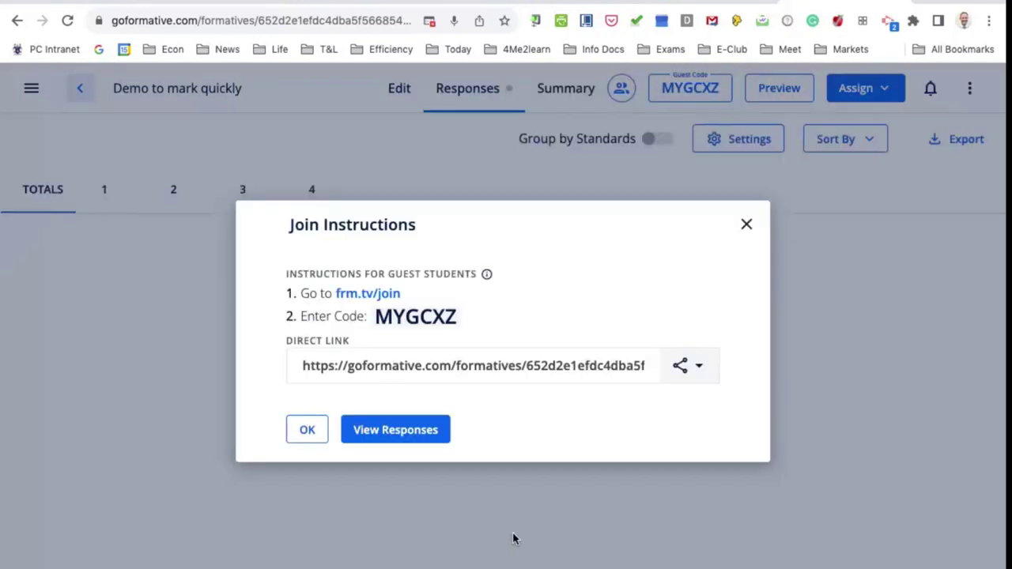
# - Open the responses view of Demo to mark quickly and copy its guest access link
pyautogui.click(388, 437)
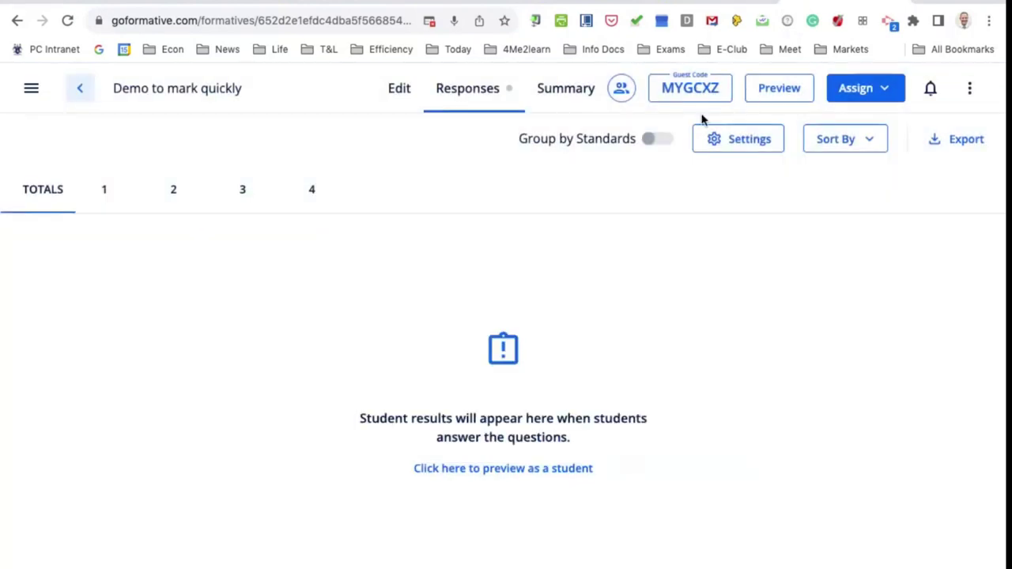
pyautogui.click(690, 89)
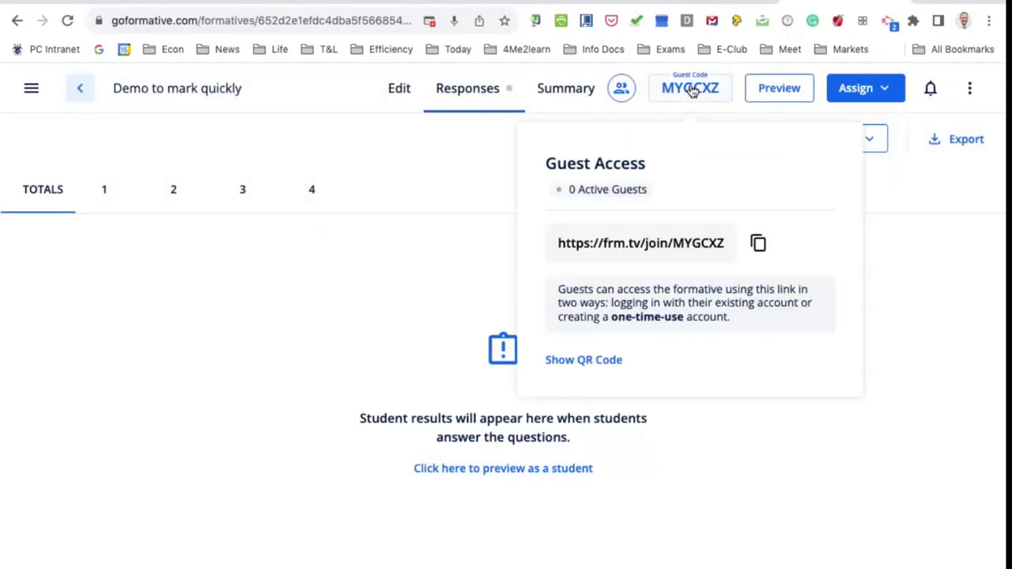
pyautogui.click(758, 244)
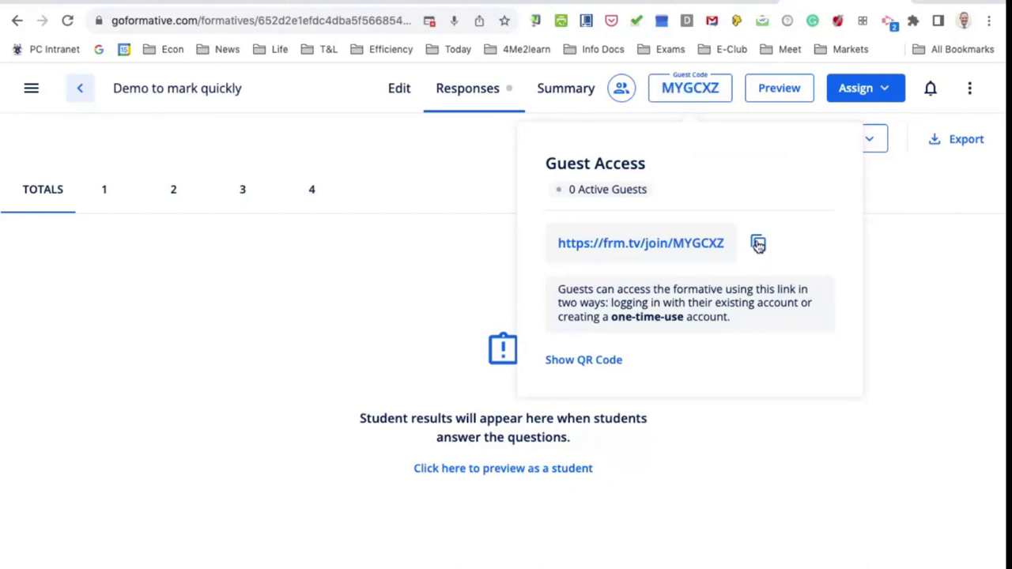
# - Copy the guest join link for Demo to mark quickly and post it in the Microsoft Teams meeting chat
pyautogui.click(757, 244)
pyautogui.click(469, 3)
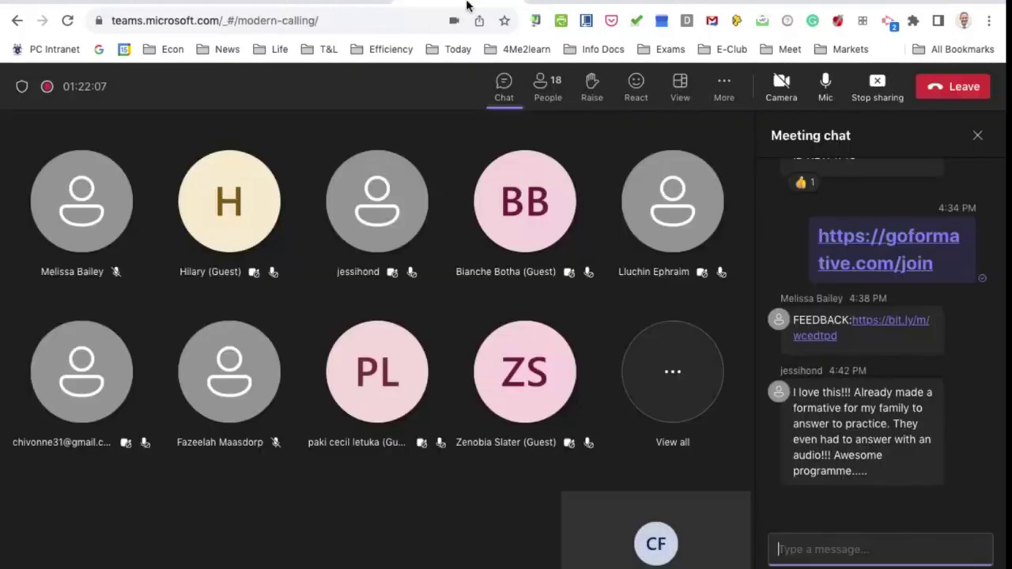
pyautogui.click(833, 554)
pyautogui.hotkey('ctrl', 'v')
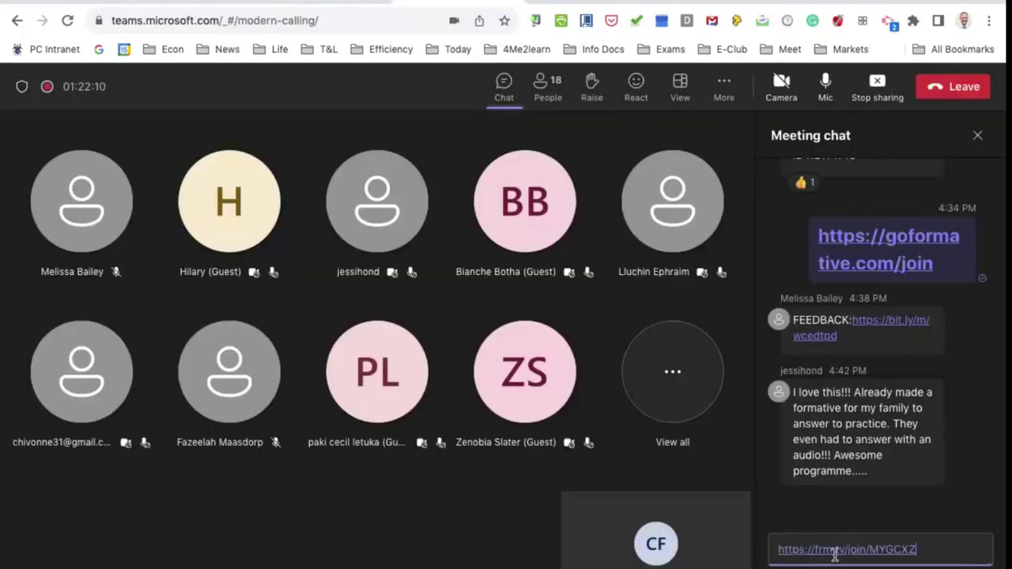
pyautogui.press('Return')
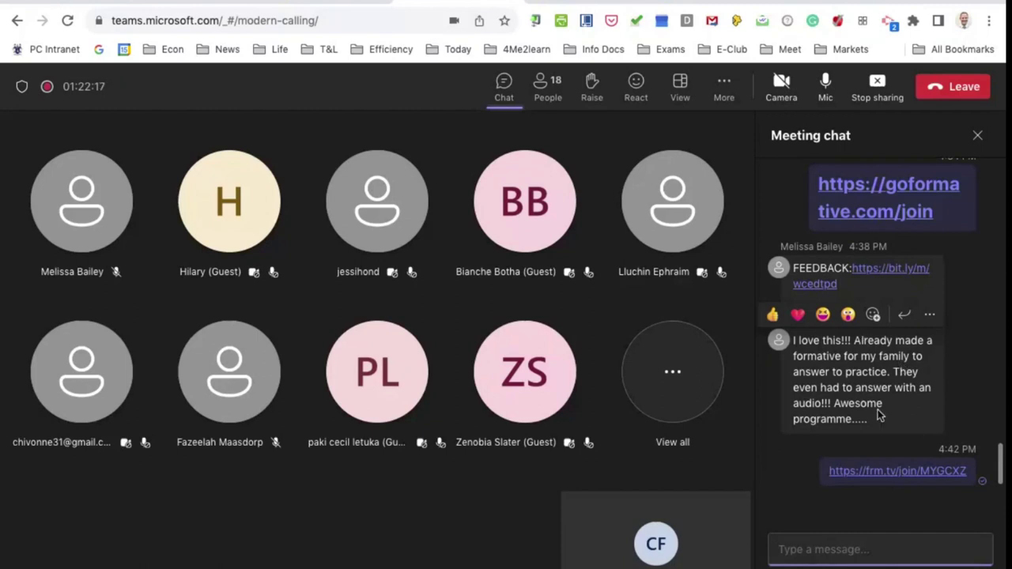
pyautogui.scroll(1, 879, 416)
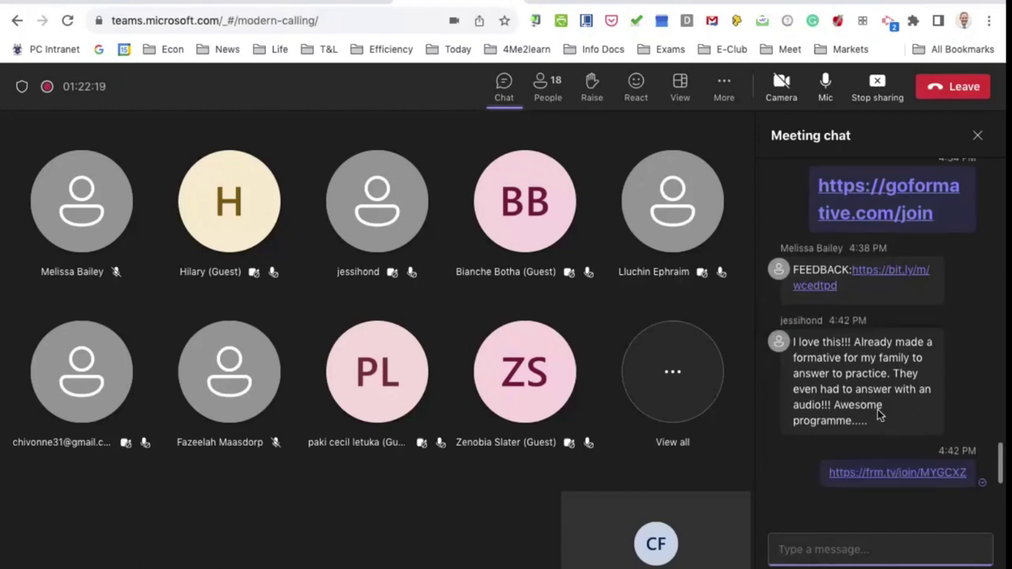
pyautogui.moveTo(870, 384)
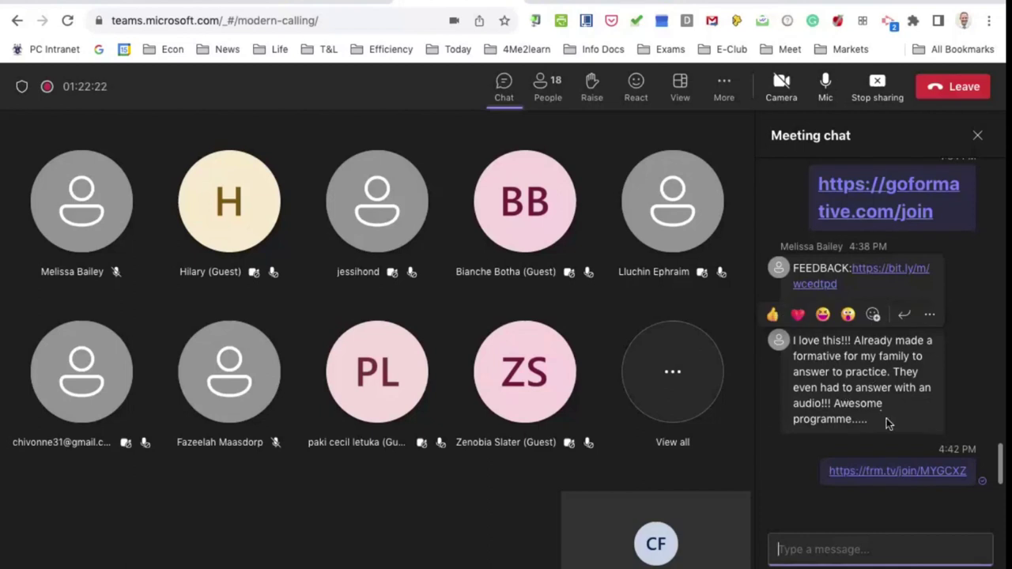
pyautogui.scroll(3, 932, 380)
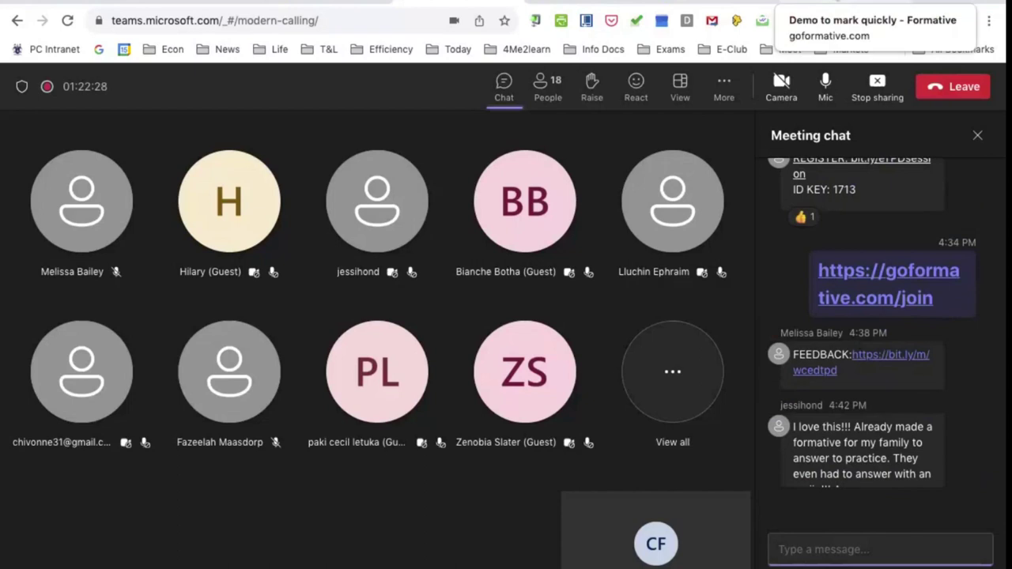
# - Switch back to Formative, display the guest access QR code for Demo to mark quickly and close the Guest Access details
pyautogui.click(854, 3)
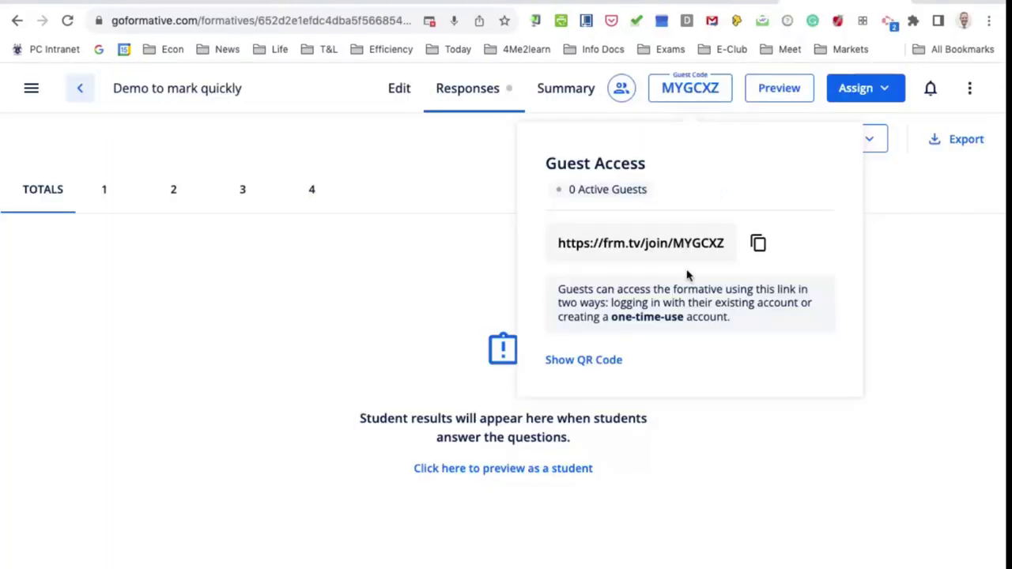
pyautogui.click(605, 368)
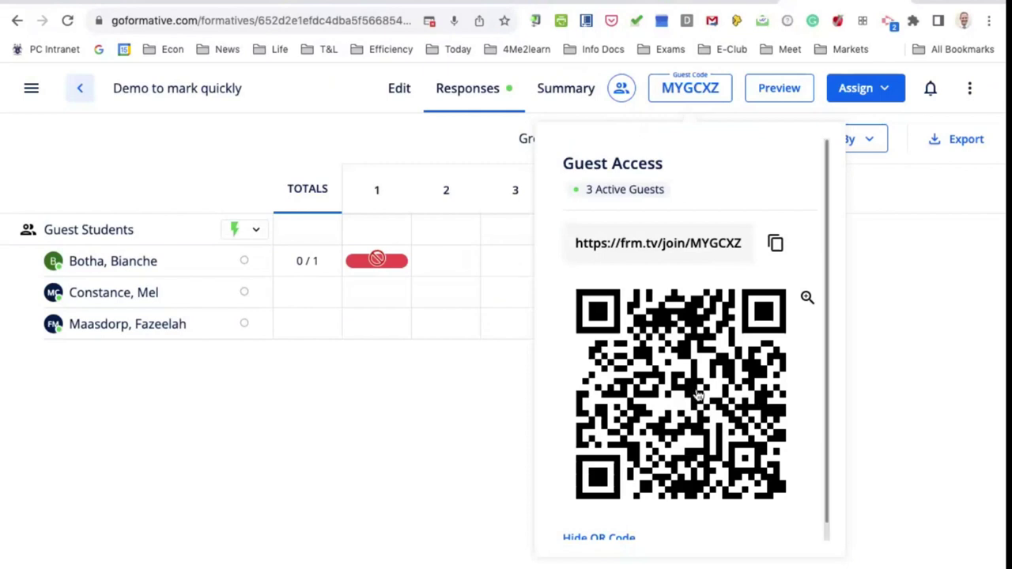
pyautogui.scroll(-1, 696, 393)
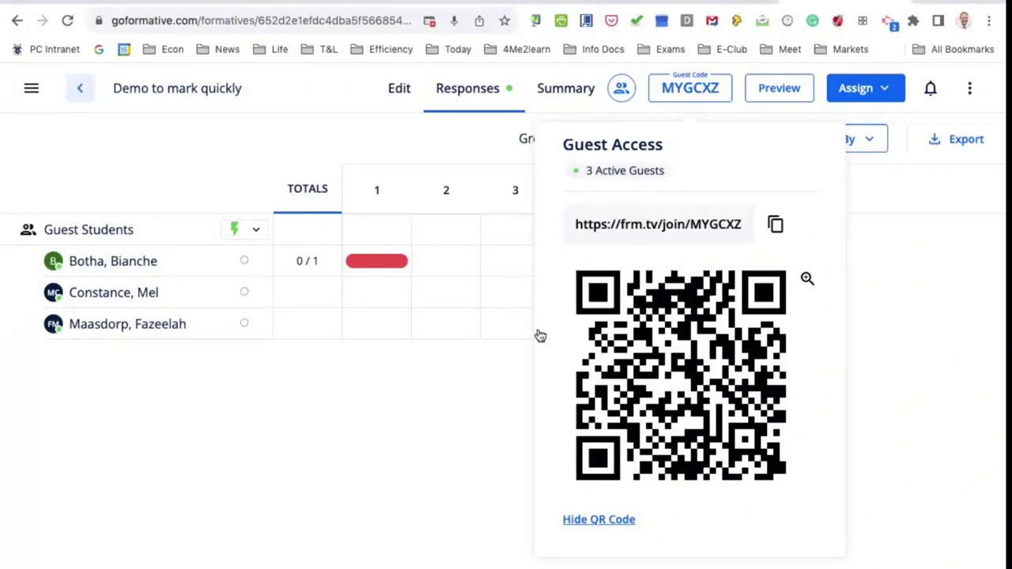
pyautogui.click(898, 196)
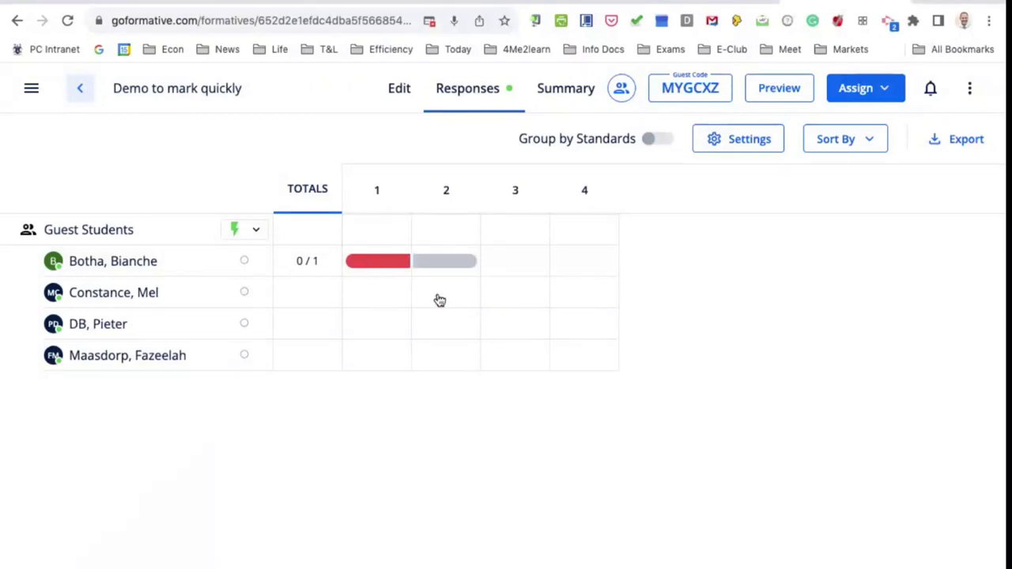
# - Open the first guest's answer to question 1 and select the second guest too to view both responses together
pyautogui.click(377, 260)
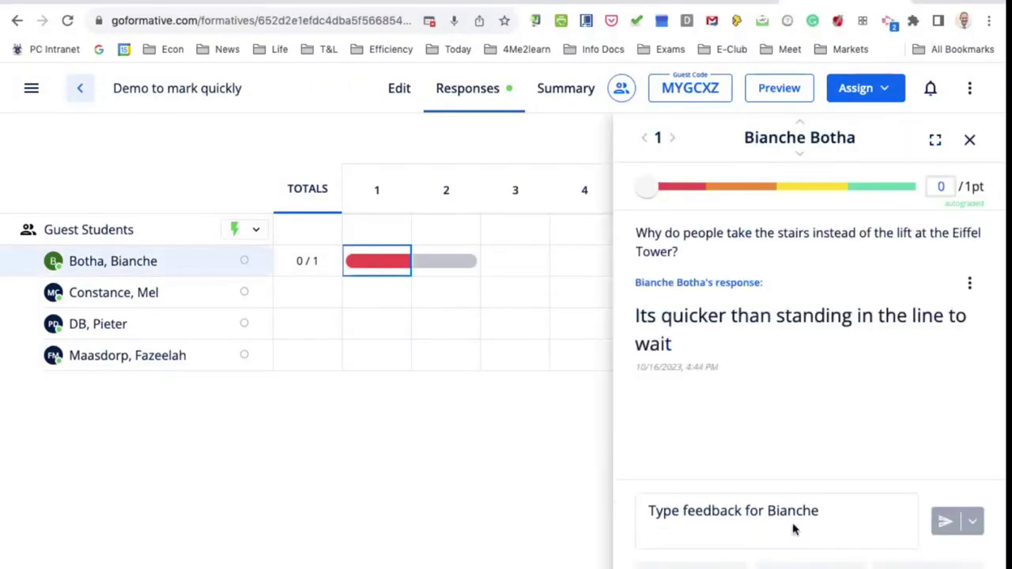
pyautogui.click(759, 512)
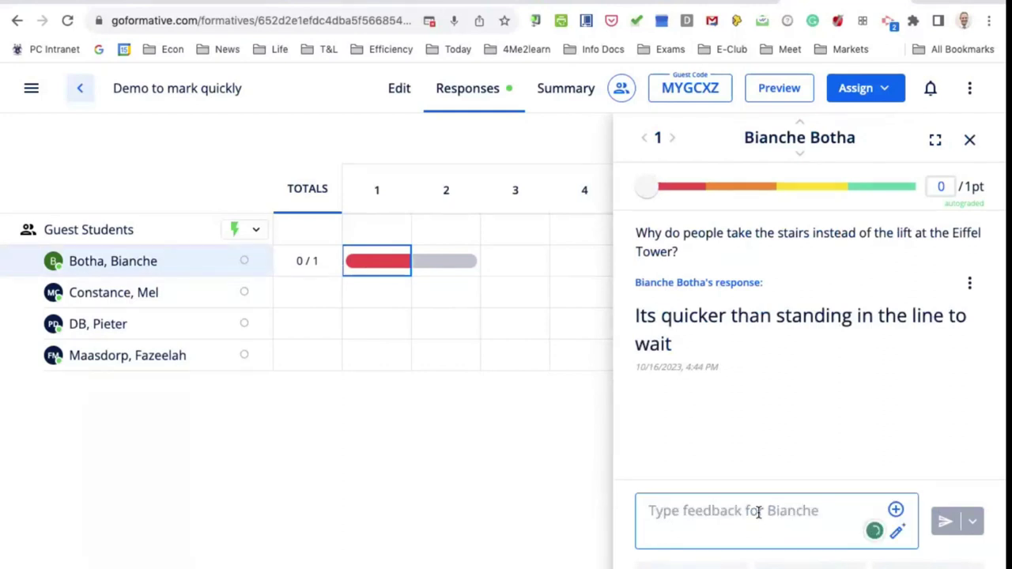
pyautogui.keyDown('shift'); pyautogui.click(113, 293); pyautogui.keyUp('shift')
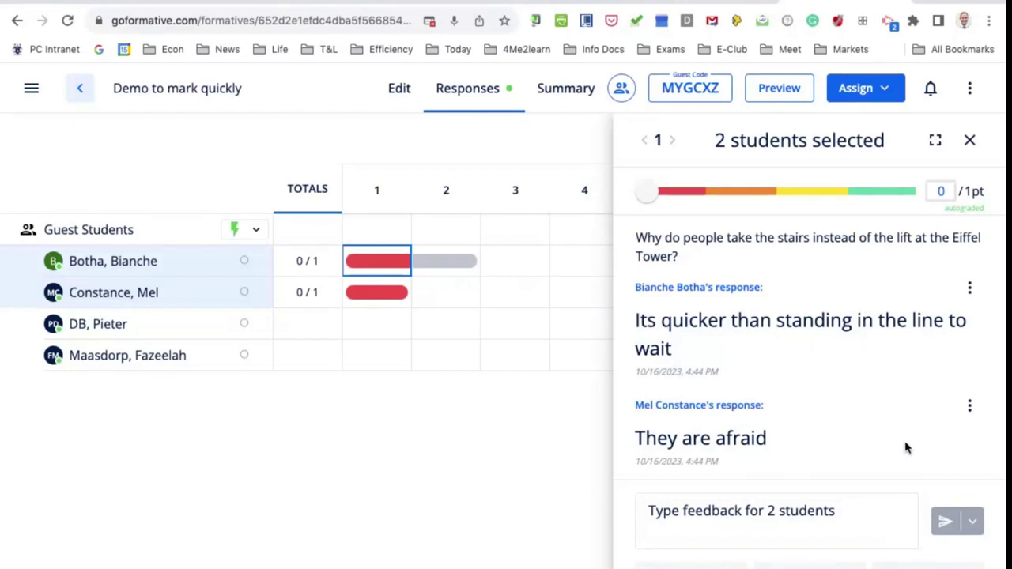
# - Send the feedback "You are doing well!" on the first guest's answer to question 1 and close the response
pyautogui.click(380, 265)
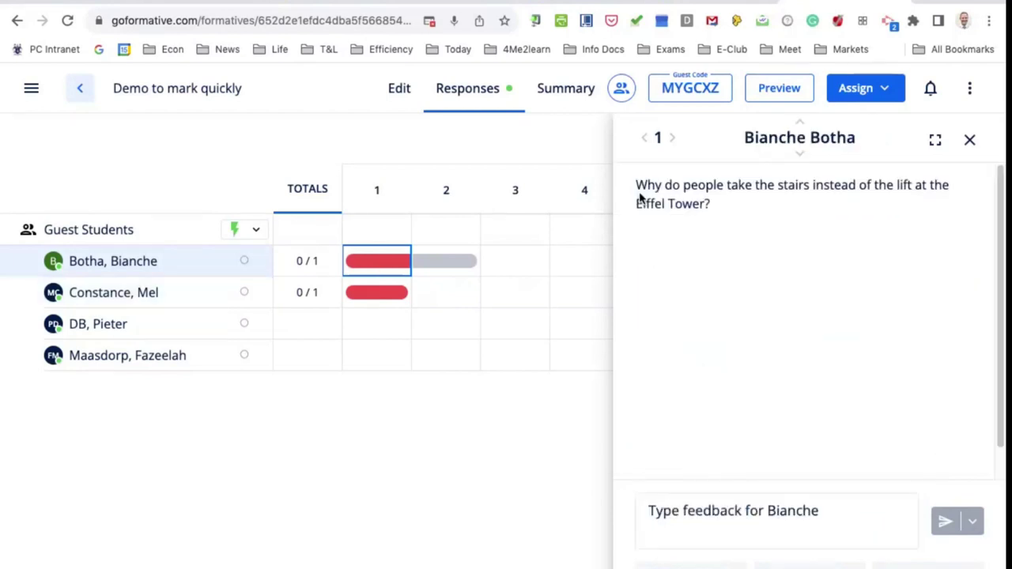
pyautogui.click(971, 141)
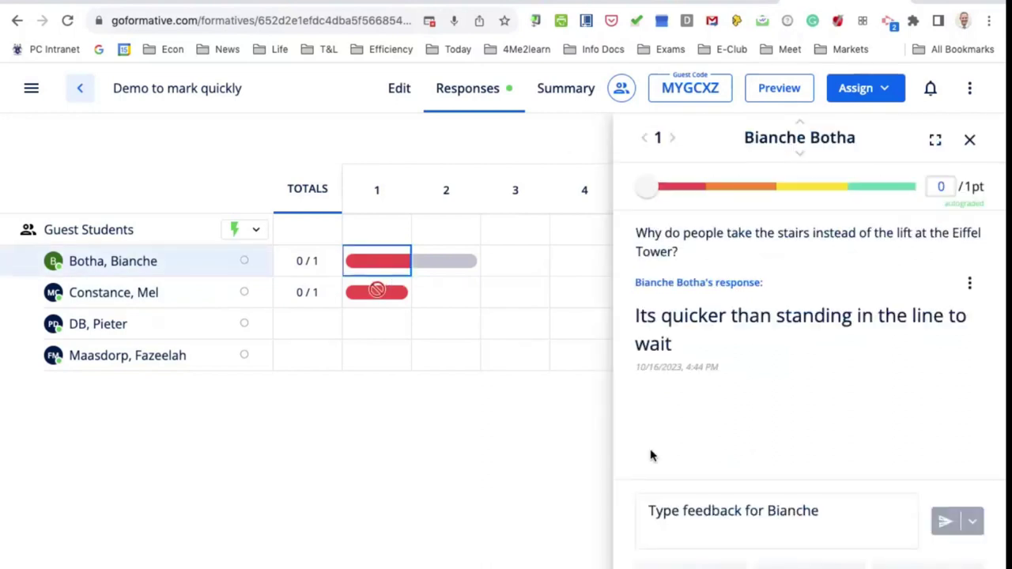
pyautogui.click(675, 506)
pyautogui.write('o')
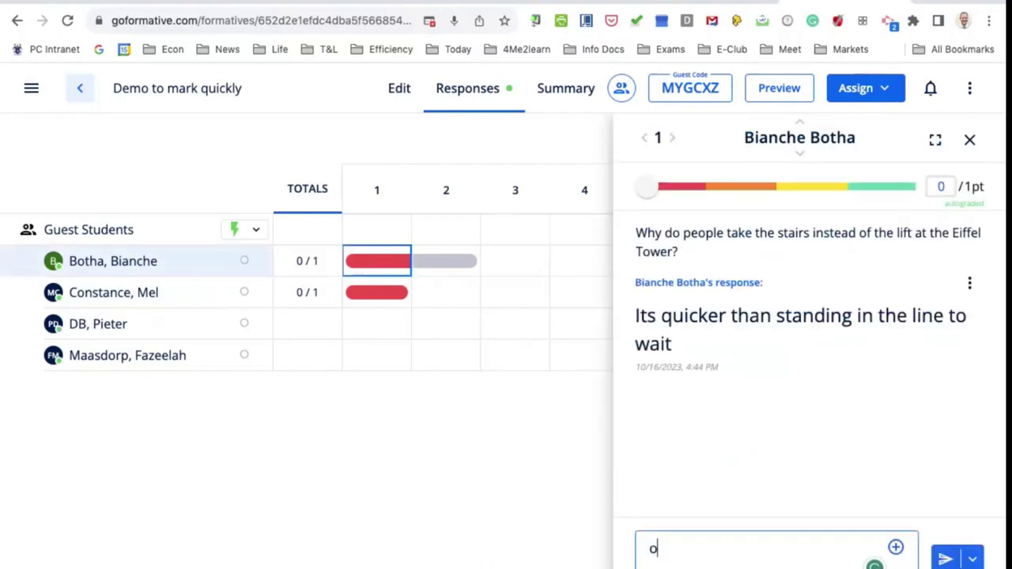
pyautogui.press('BackSpace')
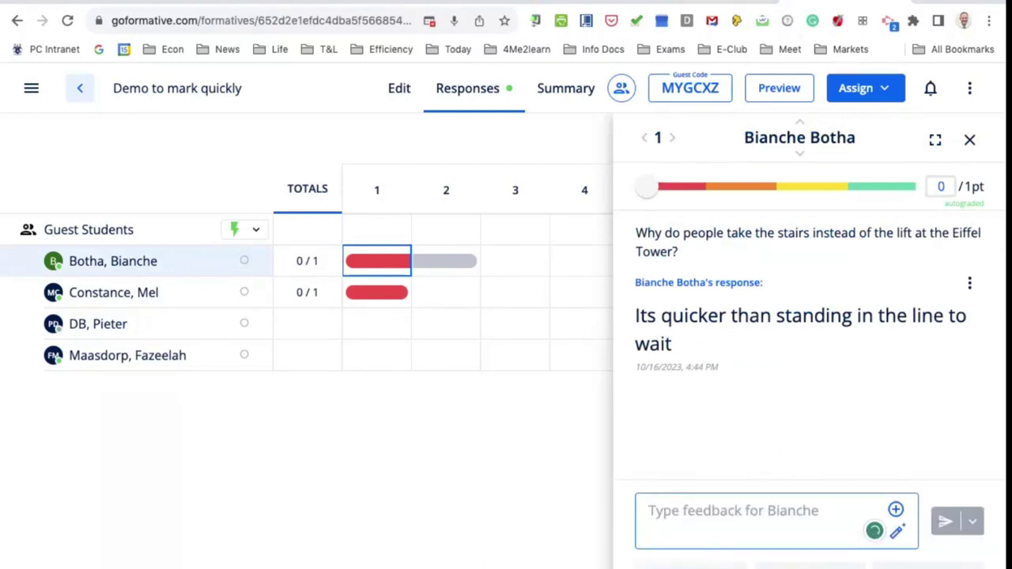
pyautogui.write('You are doing well')
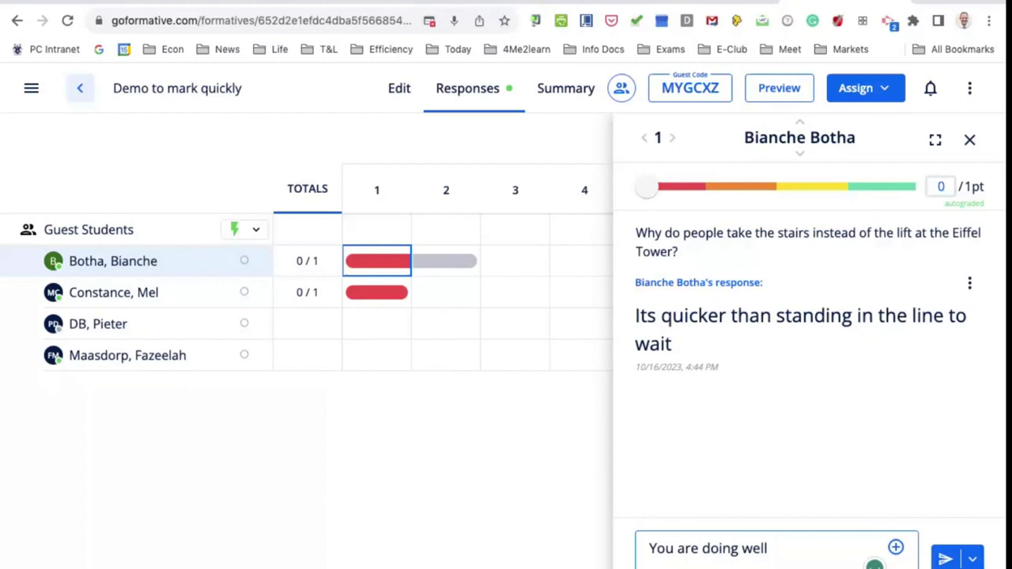
pyautogui.write('!')
pyautogui.click(947, 559)
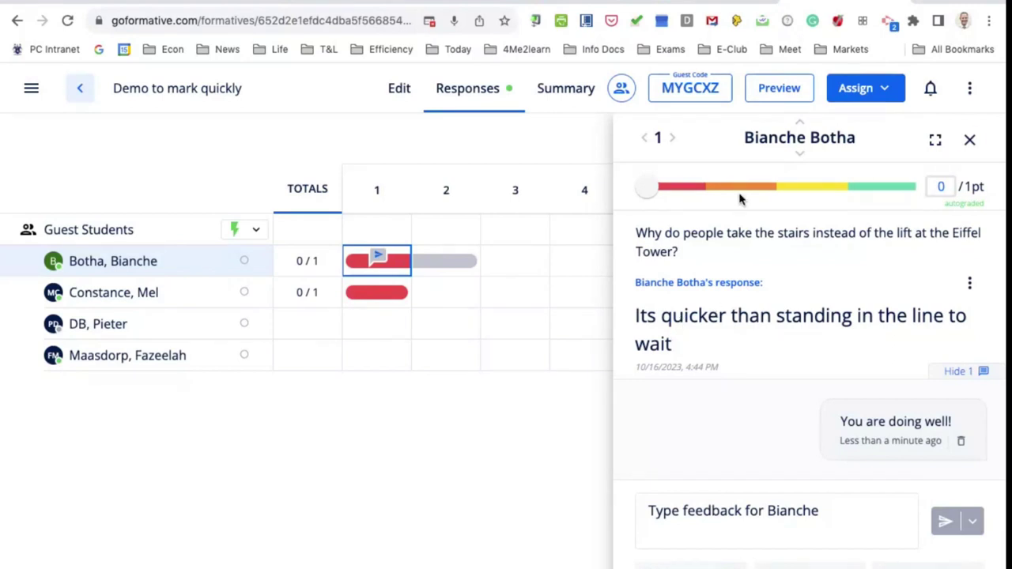
pyautogui.click(969, 139)
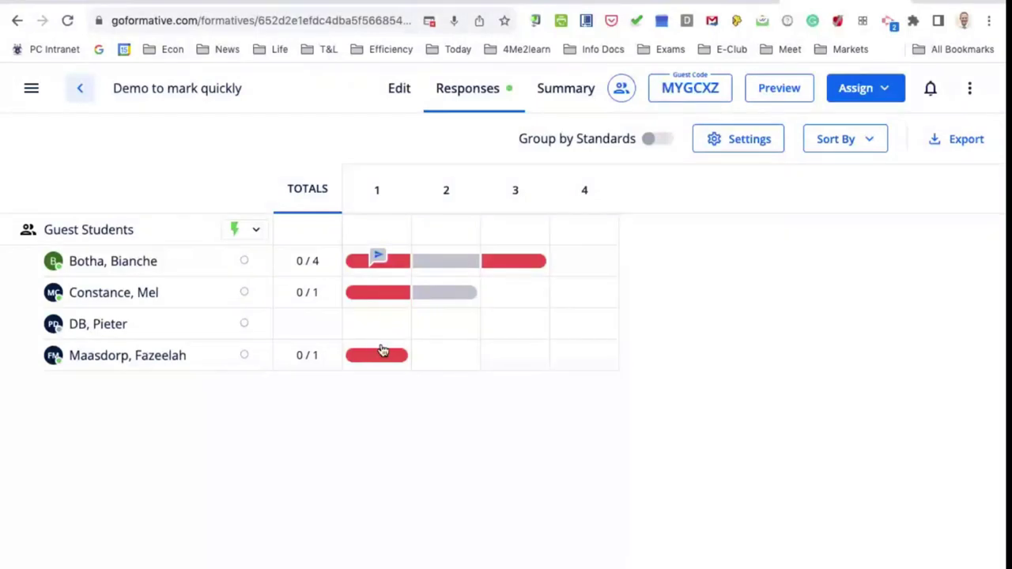
# - Open Demo to mark quickly for editing and review the accepted correct answers of short-answer question 1 about the Eiffel Tower stairs
pyautogui.click(400, 88)
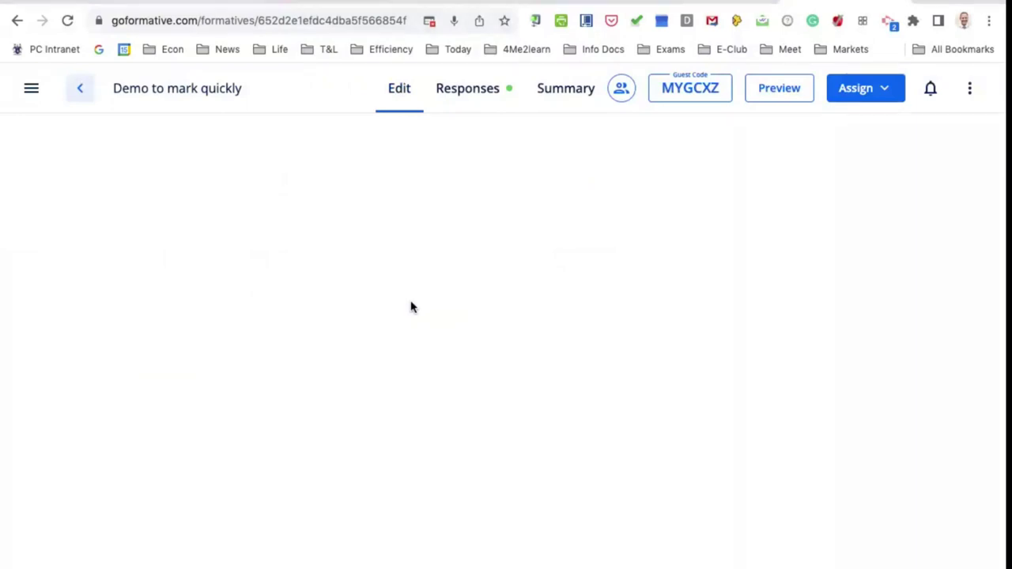
pyautogui.click(394, 407)
pyautogui.scroll(-1, 392, 402)
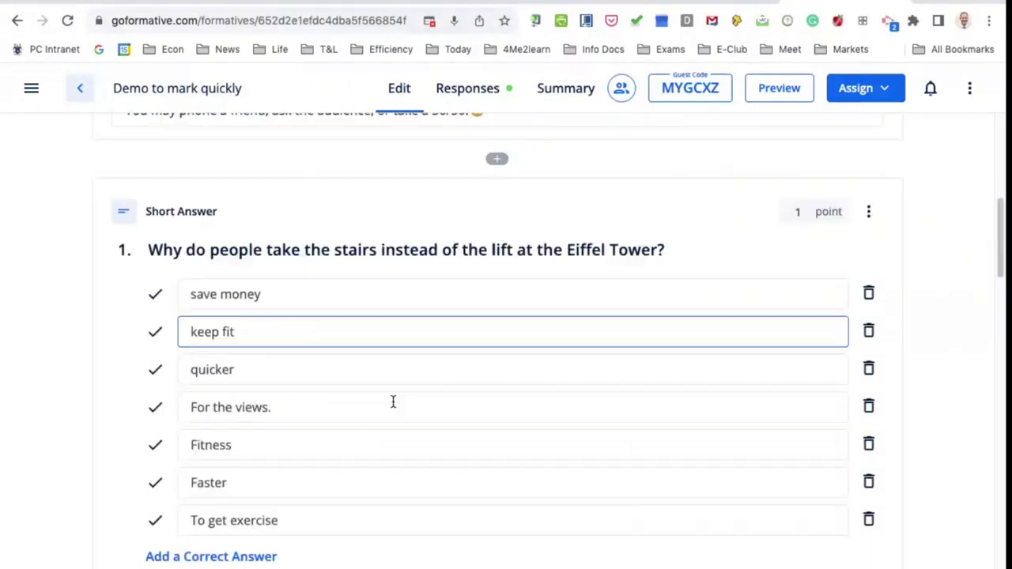
pyautogui.click(210, 295)
pyautogui.click(199, 331)
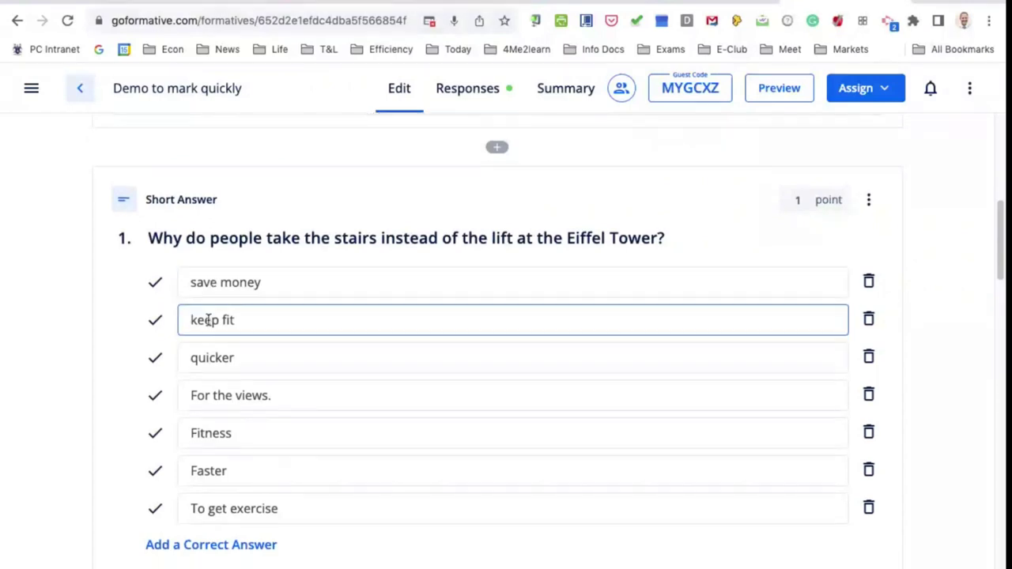
pyautogui.click(204, 365)
pyautogui.click(199, 433)
pyautogui.click(208, 518)
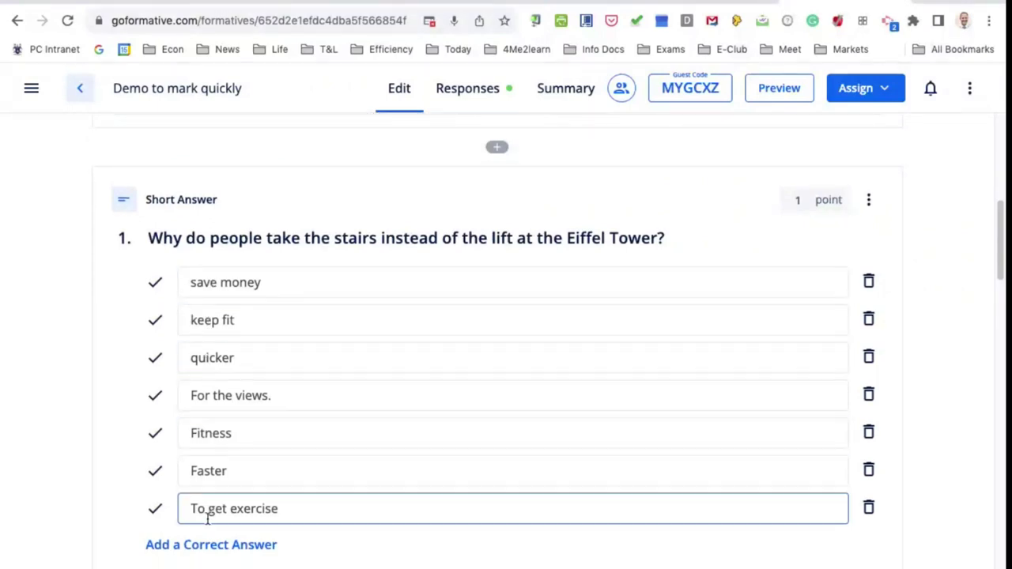
pyautogui.click(216, 343)
pyautogui.click(210, 294)
pyautogui.click(210, 309)
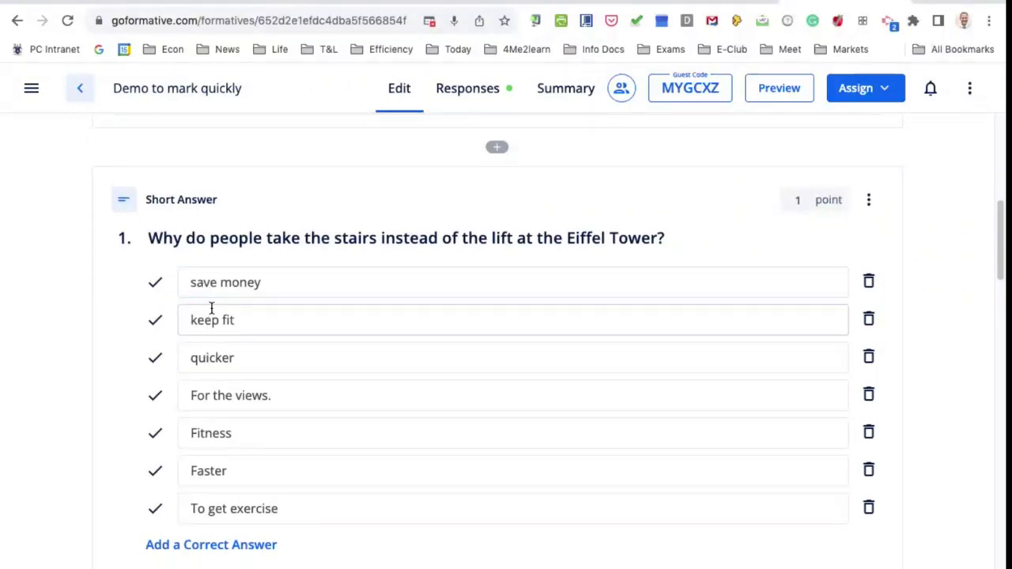
pyautogui.click(203, 360)
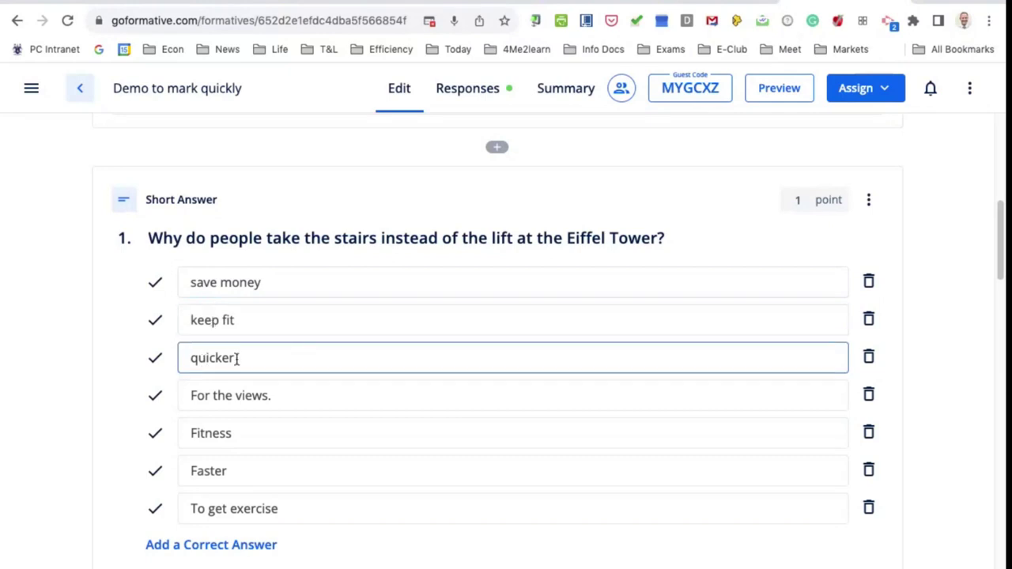
pyautogui.click(191, 396)
pyautogui.click(190, 436)
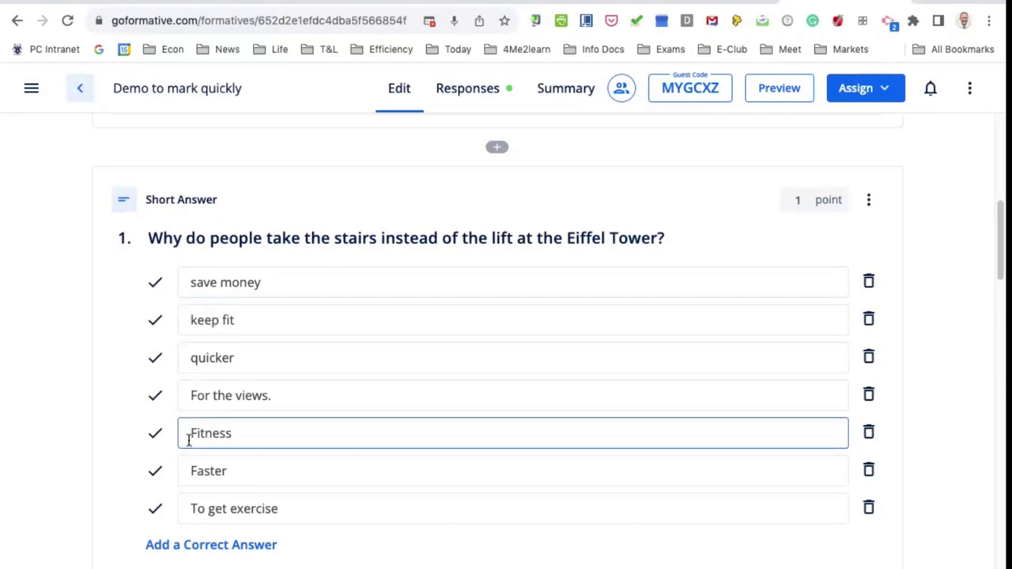
pyautogui.click(238, 467)
pyautogui.click(226, 512)
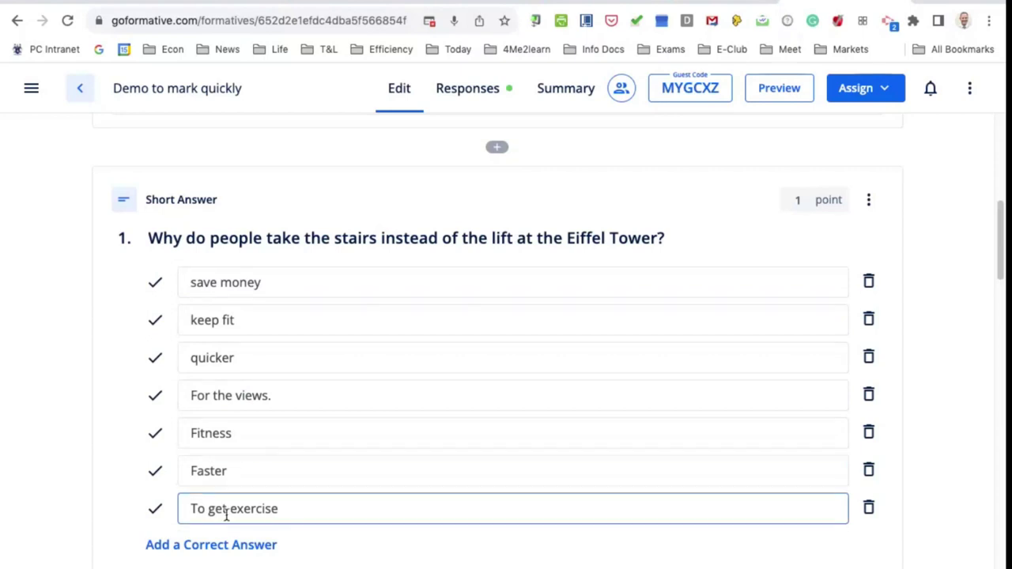
pyautogui.scroll(-1, 243, 510)
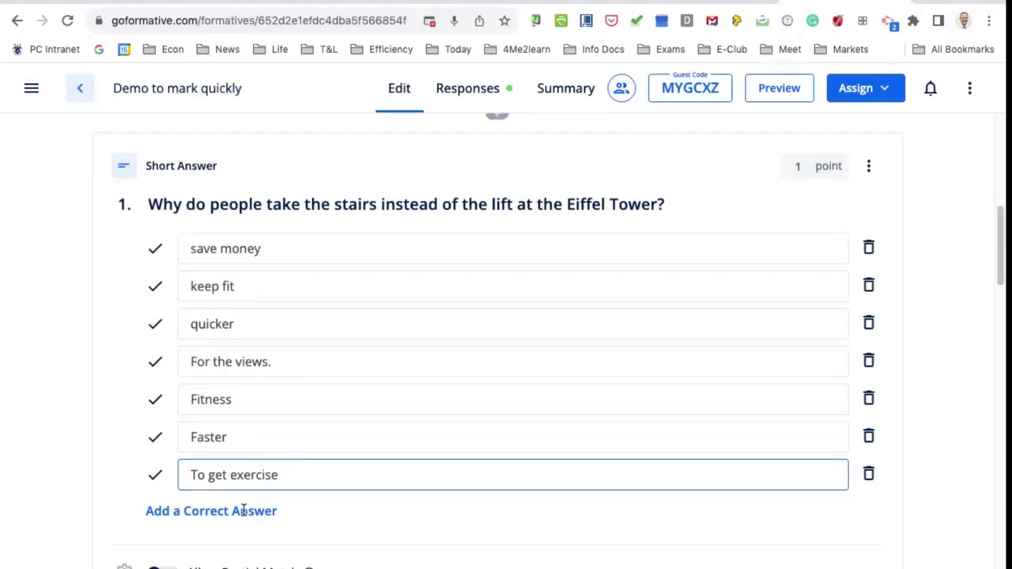
pyautogui.scroll(-1, 243, 510)
pyautogui.click(222, 223)
pyautogui.click(232, 285)
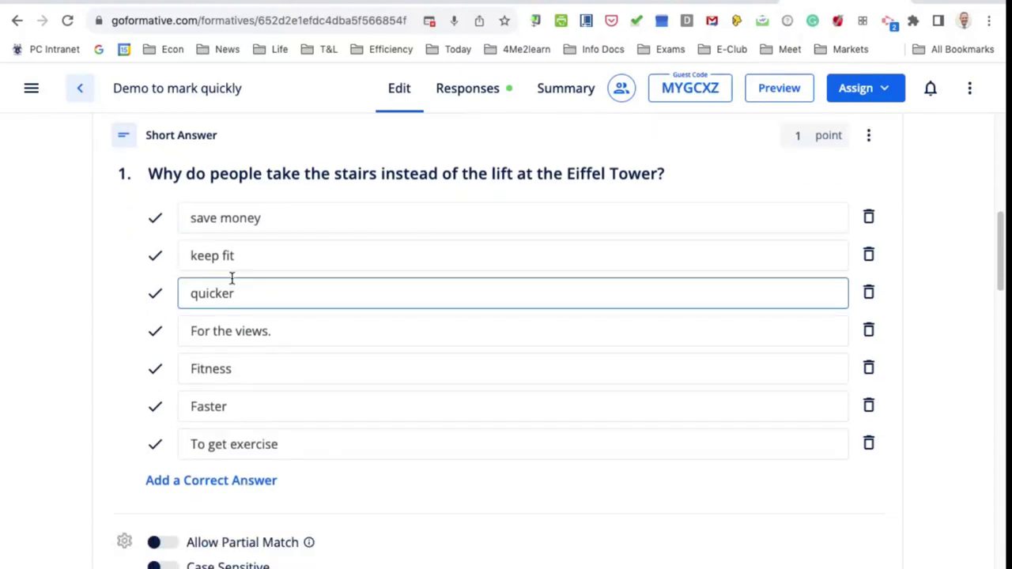
pyautogui.click(219, 247)
pyautogui.click(219, 229)
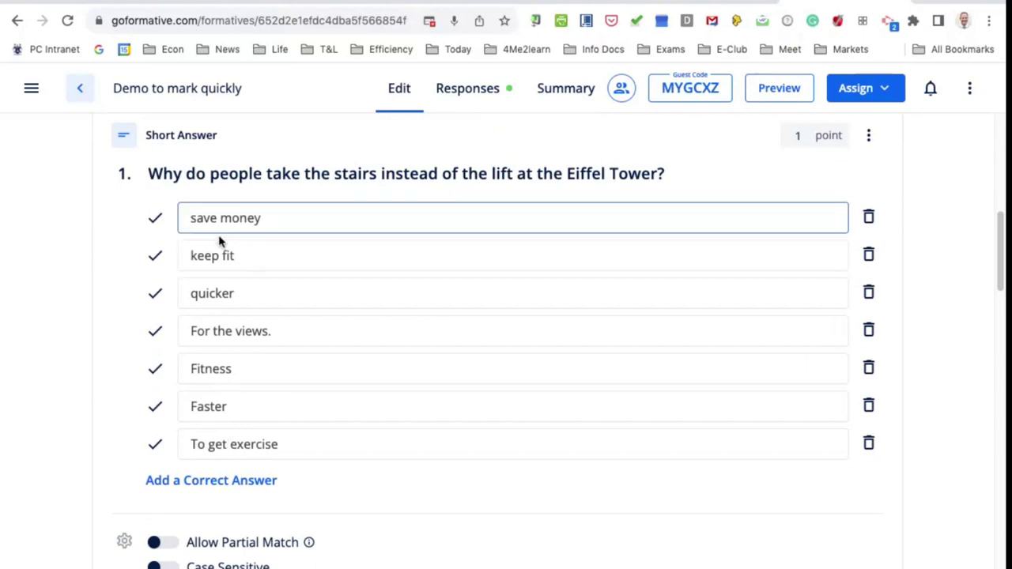
pyautogui.click(220, 407)
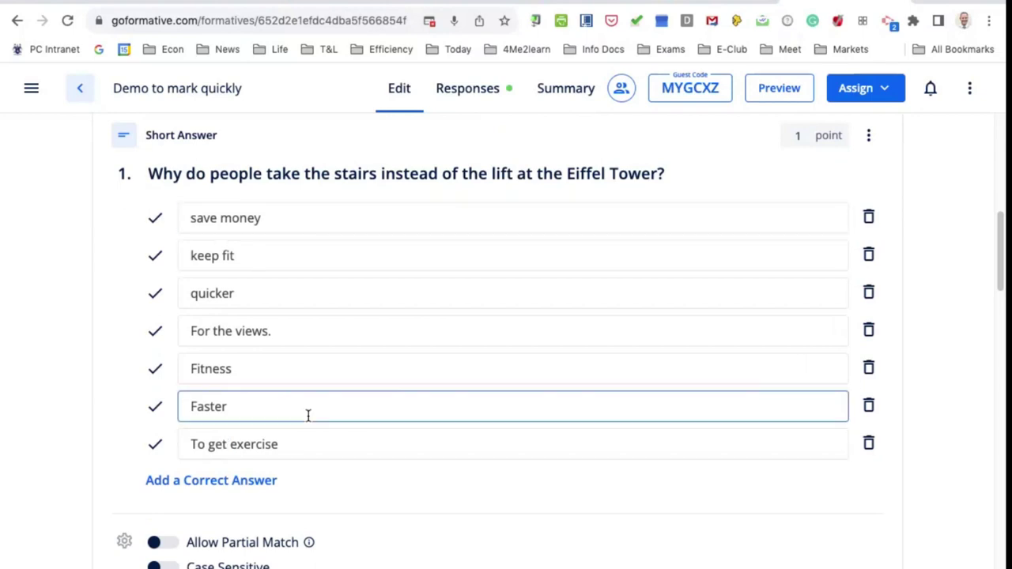
# - Award the second guest's question 1 answer "It's safer" 1 point, add it to the answer key and close the response
pyautogui.scroll(7, 307, 413)
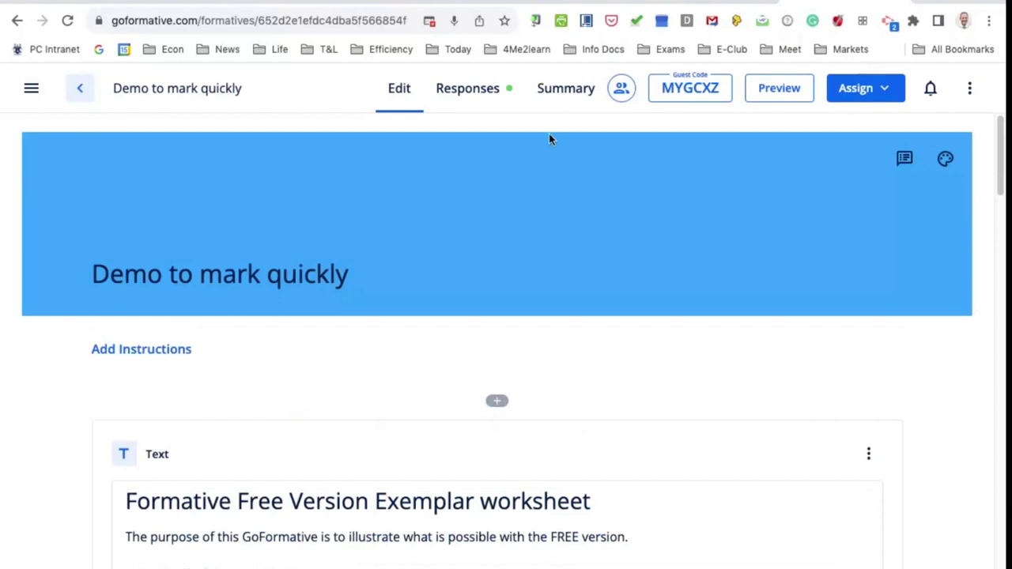
pyautogui.click(464, 92)
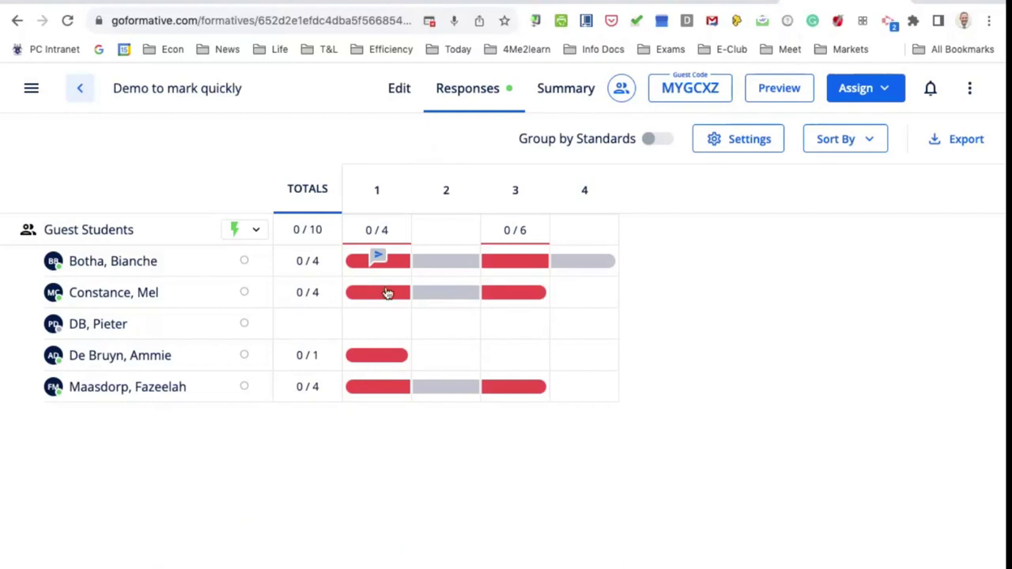
pyautogui.click(388, 294)
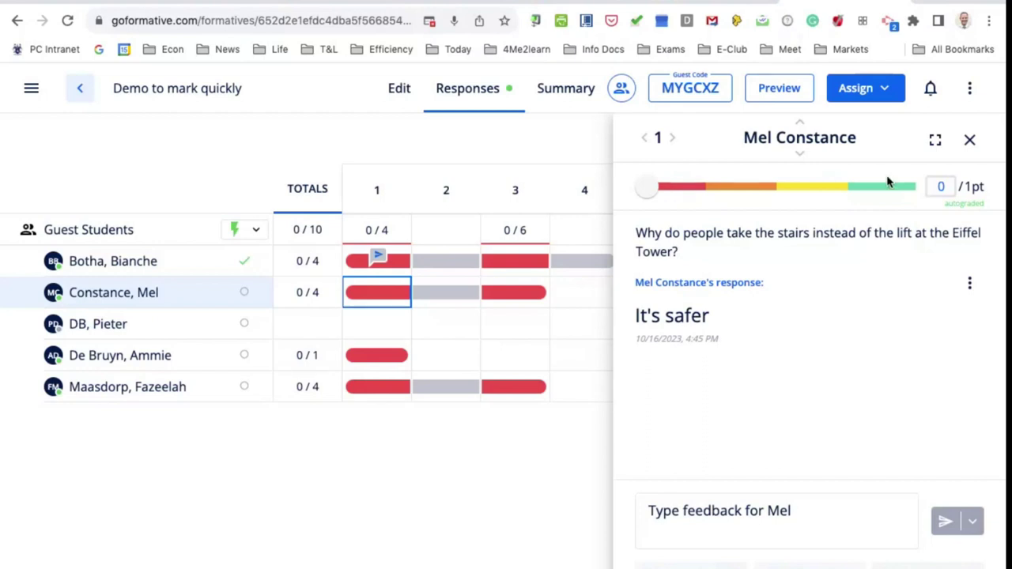
pyautogui.click(911, 185)
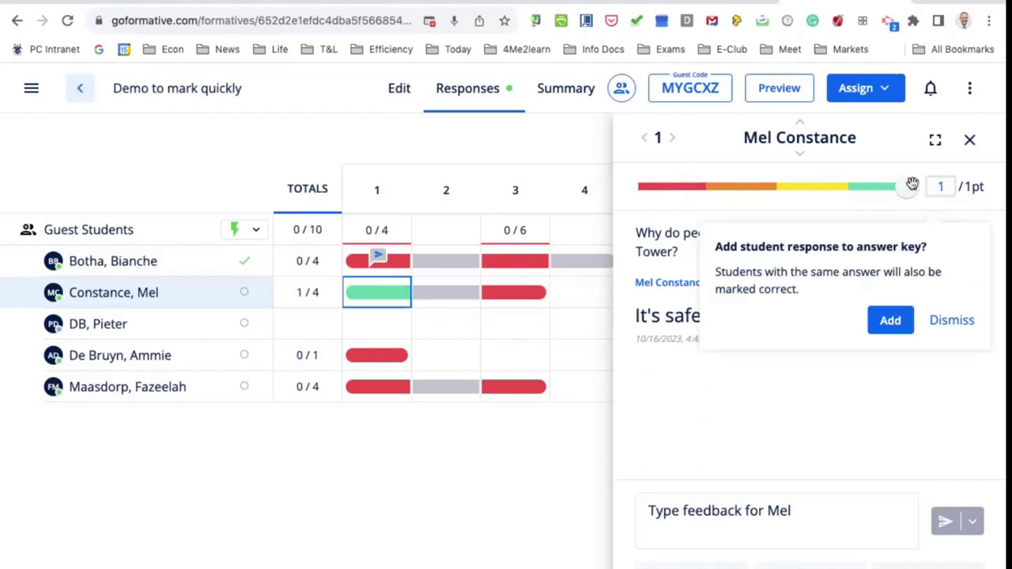
pyautogui.click(889, 317)
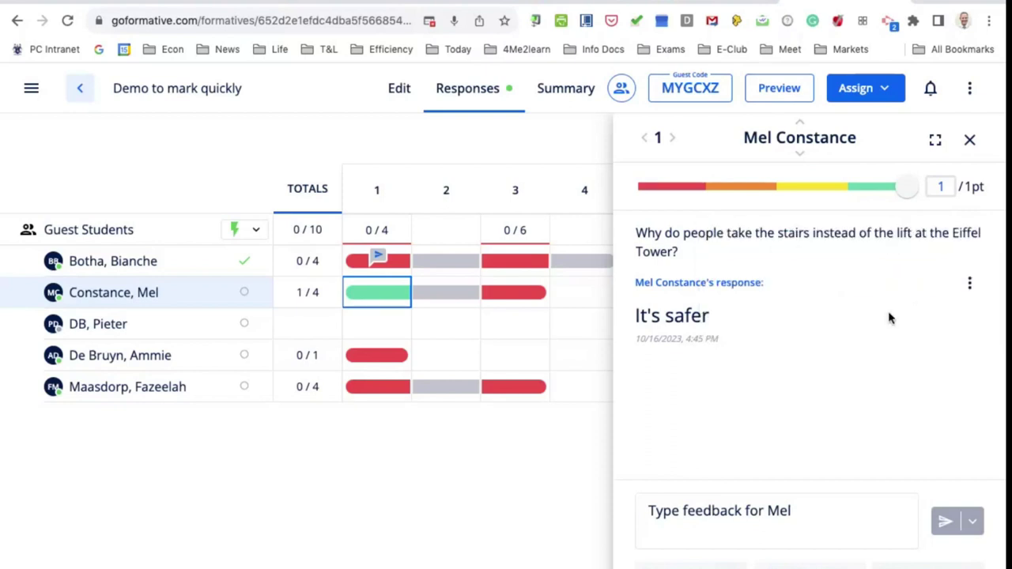
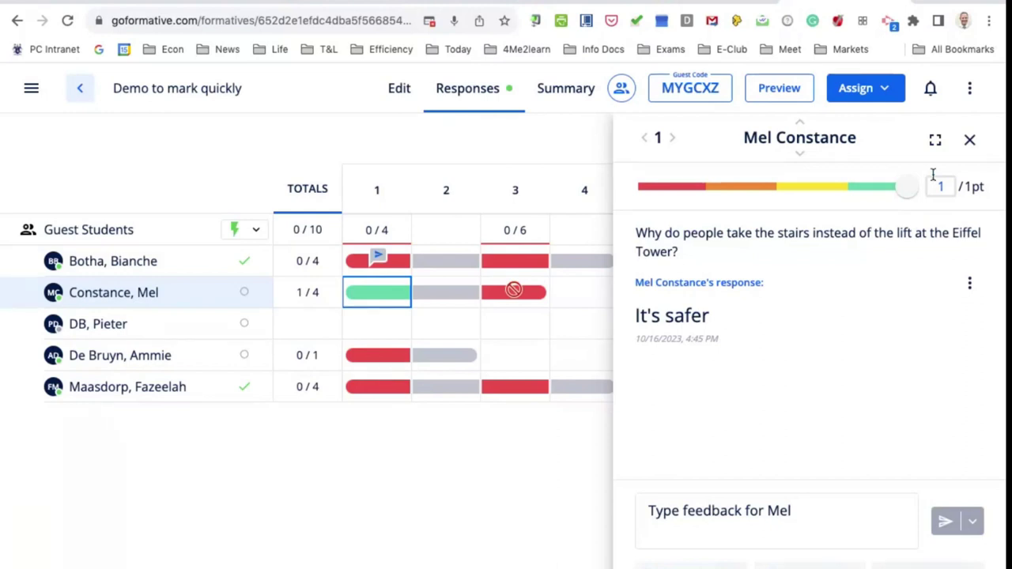
pyautogui.click(969, 140)
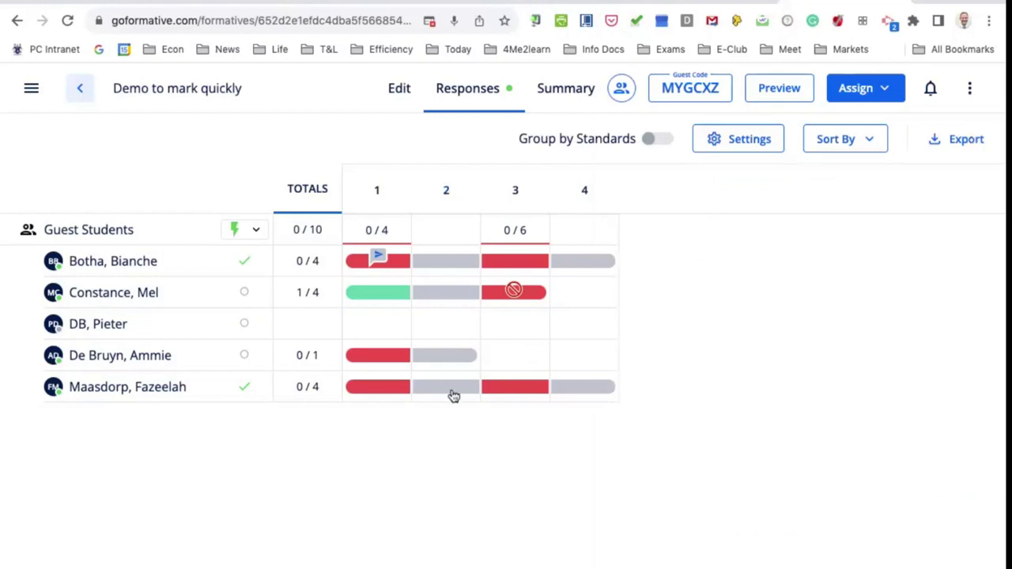
# - Open the responses to question 2 and examine the guests' house drawings against the mark allocation as they come in
pyautogui.click(447, 194)
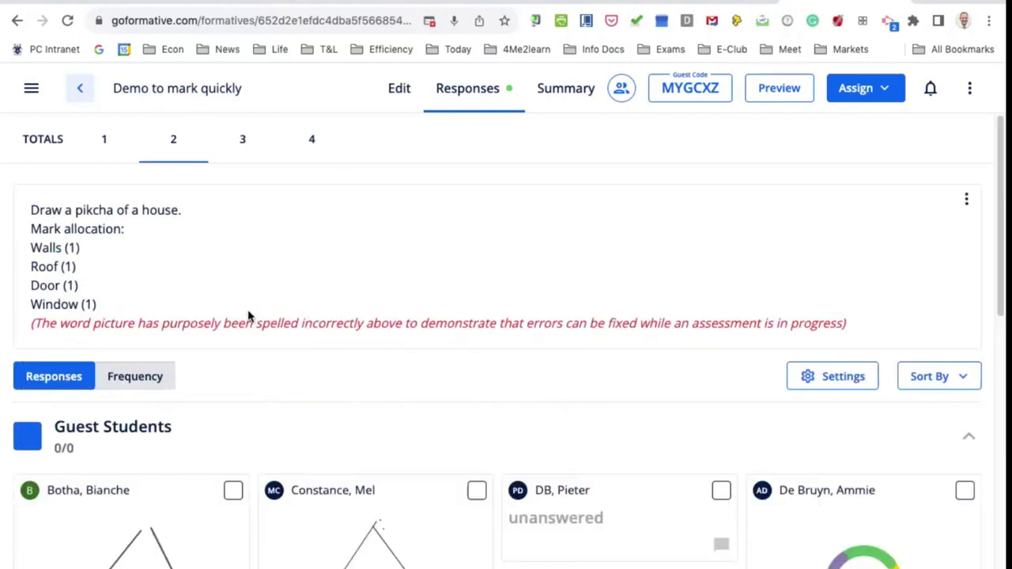
pyautogui.scroll(-5, 248, 316)
pyautogui.scroll(1, 262, 319)
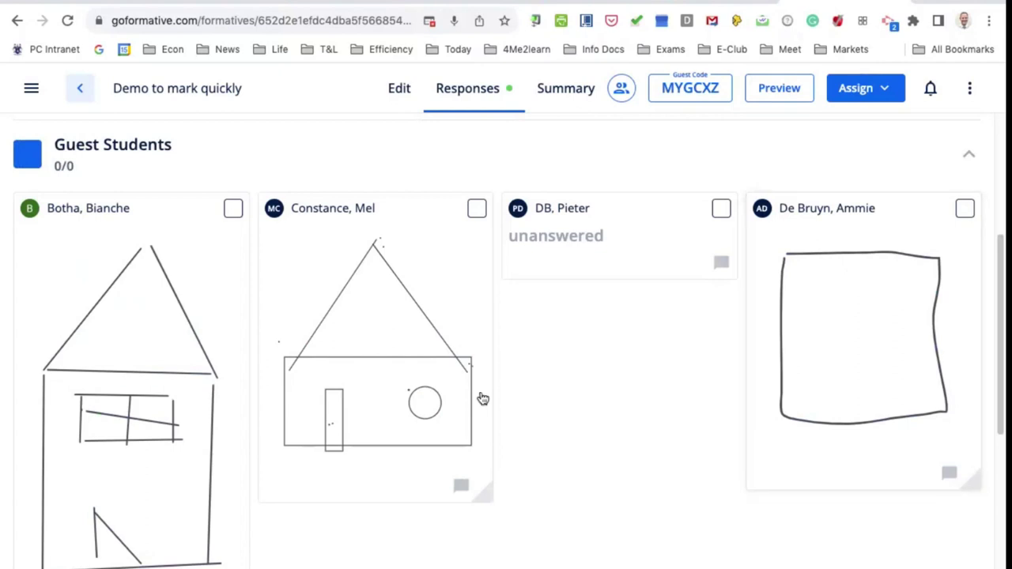
pyautogui.scroll(-3, 373, 356)
pyautogui.scroll(-3, 374, 359)
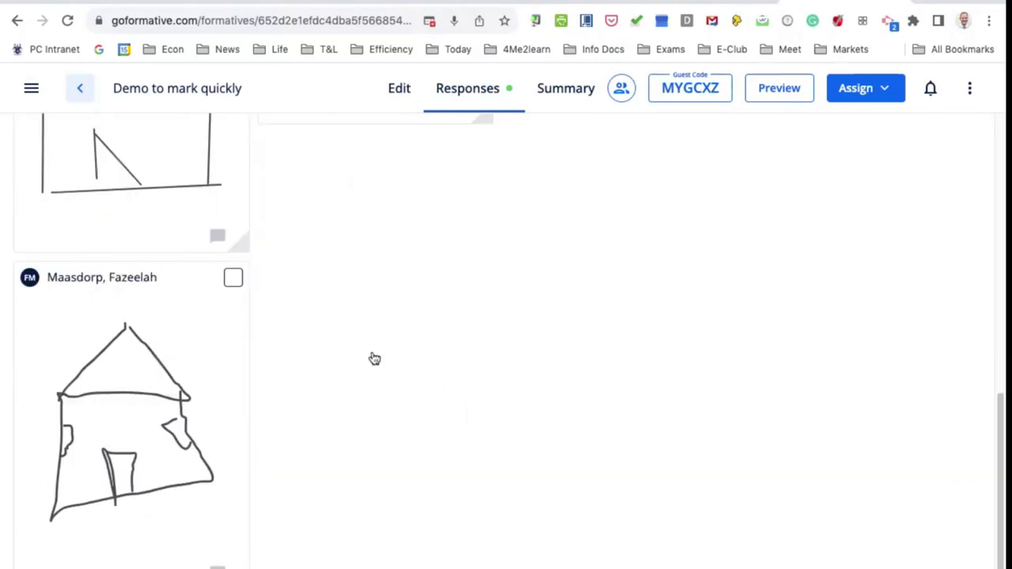
pyautogui.scroll(6, 374, 359)
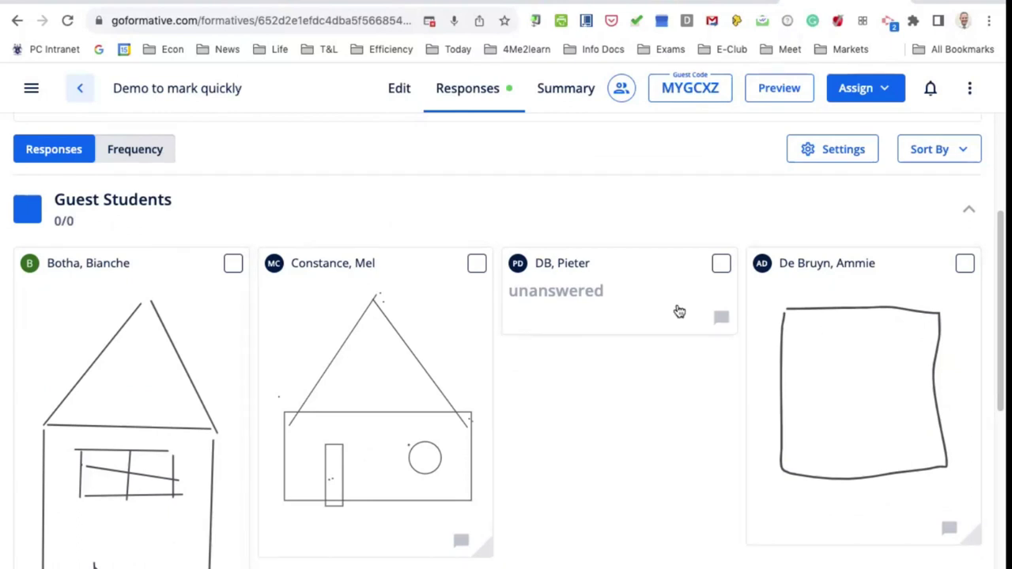
pyautogui.scroll(1, 580, 370)
pyautogui.scroll(1, 580, 370)
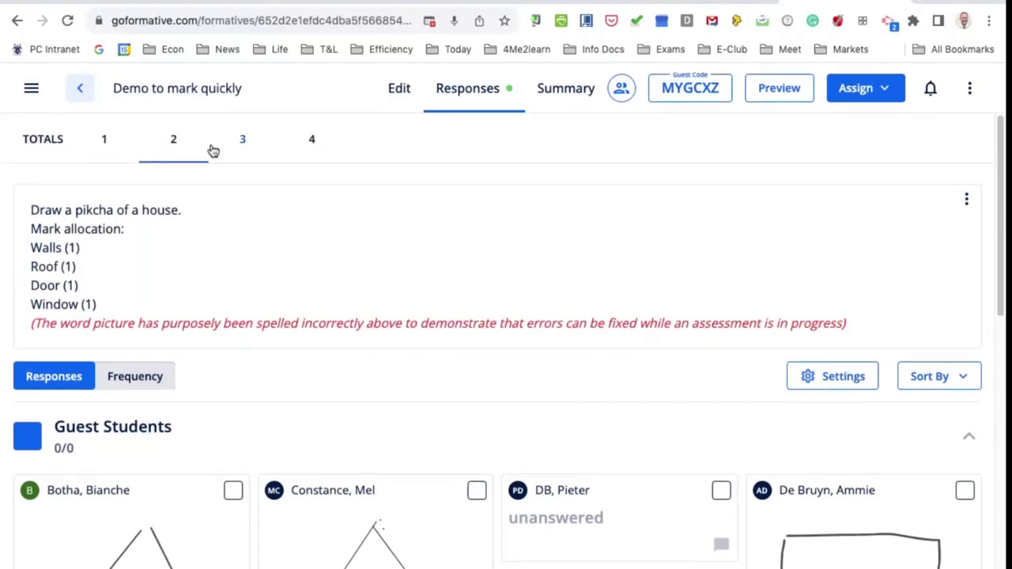
pyautogui.scroll(-3, 816, 434)
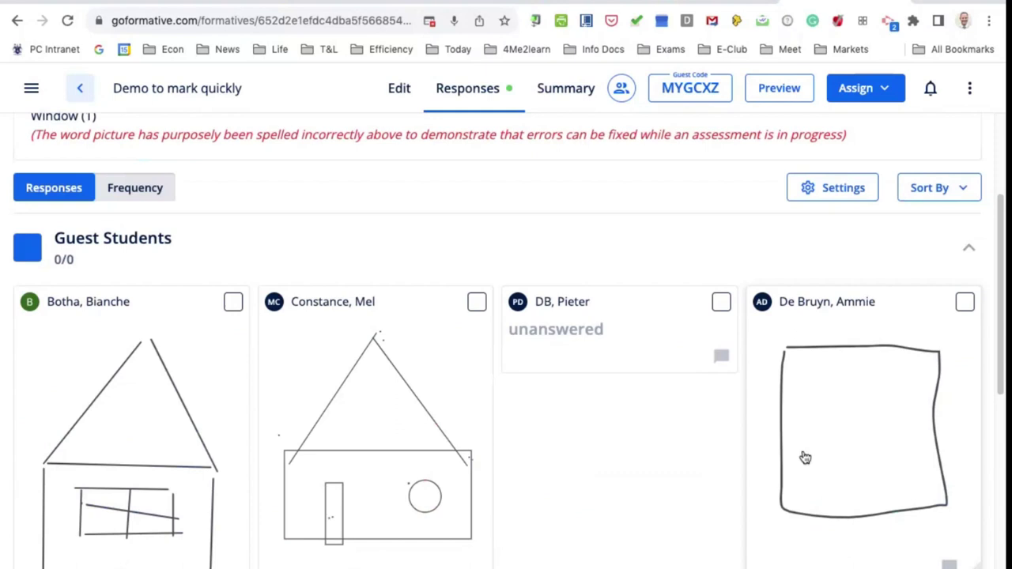
pyautogui.scroll(-1, 831, 435)
pyautogui.scroll(-1, 831, 432)
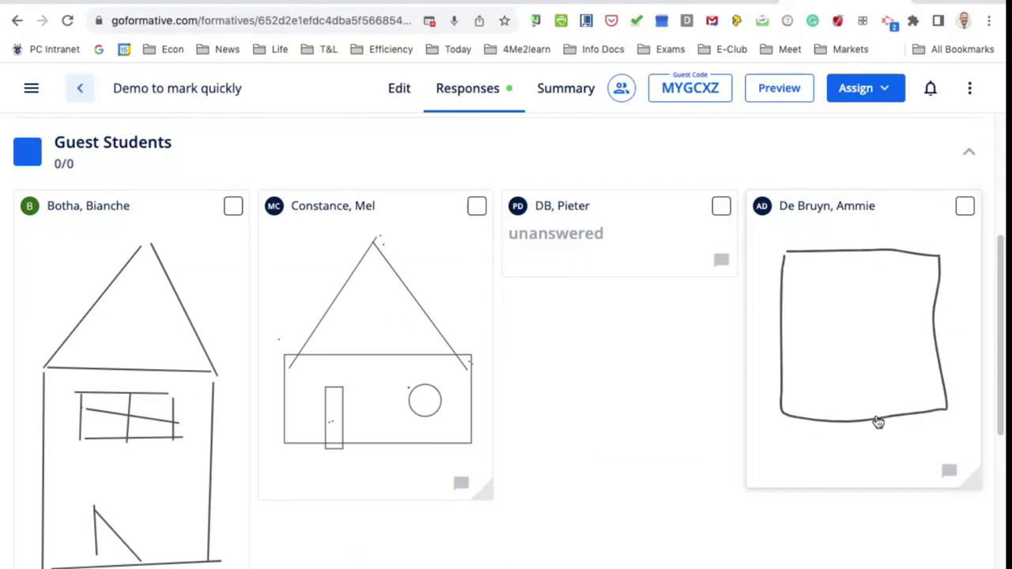
pyautogui.scroll(5, 878, 421)
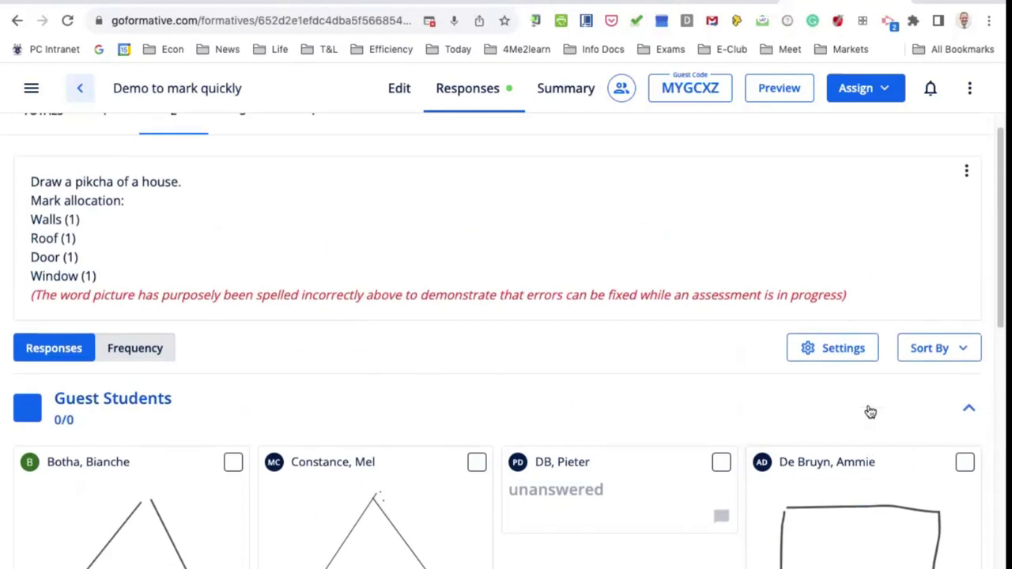
pyautogui.scroll(1, 870, 412)
pyautogui.scroll(-3, 870, 412)
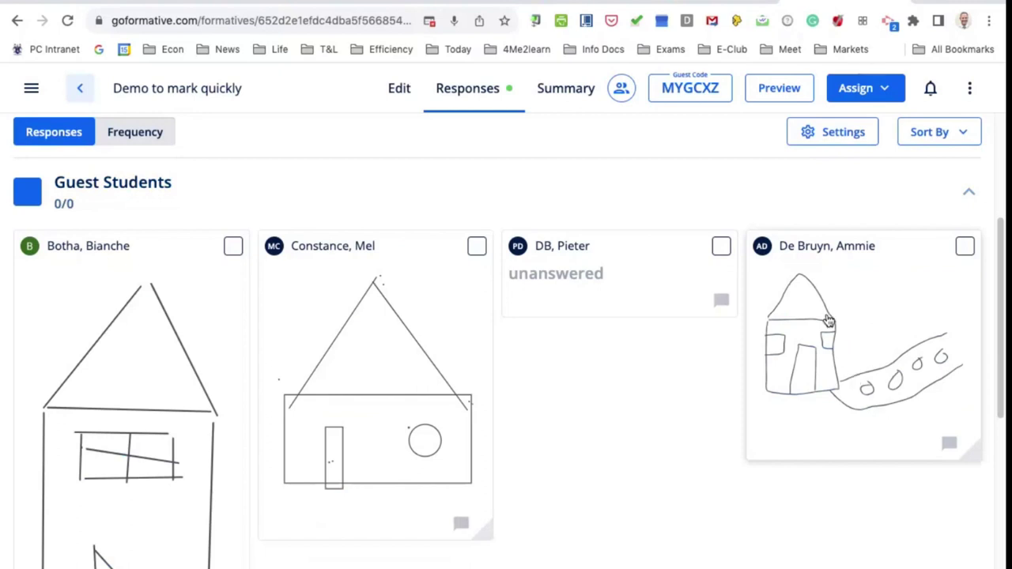
pyautogui.scroll(3, 831, 379)
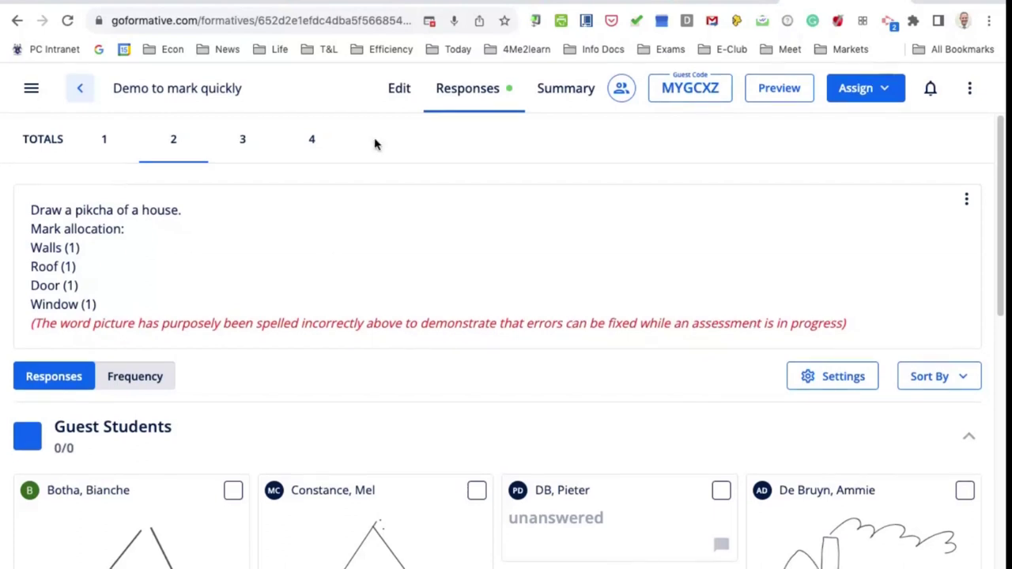
# - Edit drawing question 2, replacing the misspelled word "pikcha" with "picture"
pyautogui.click(399, 90)
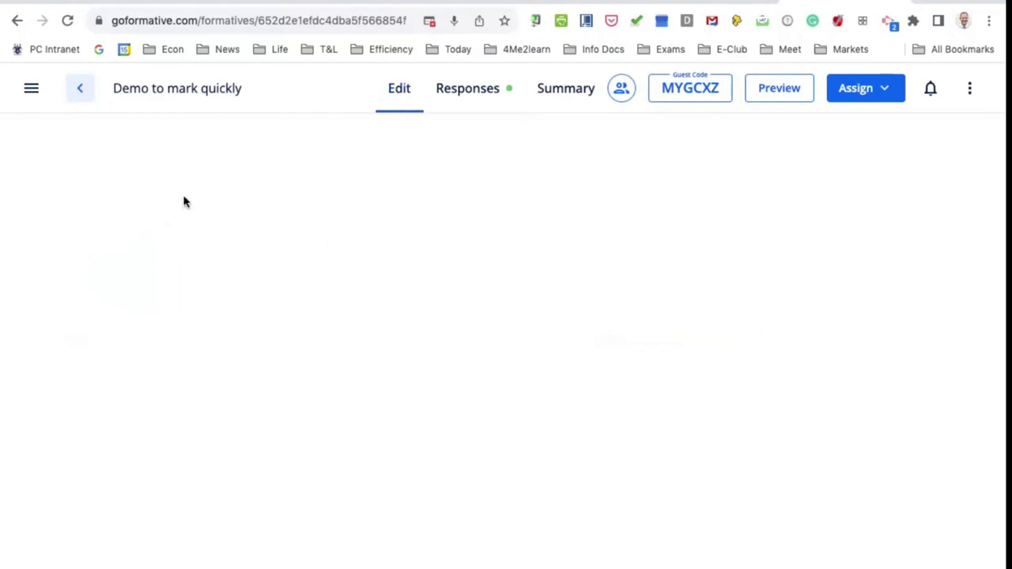
pyautogui.scroll(-5, 221, 459)
pyautogui.scroll(-9, 243, 496)
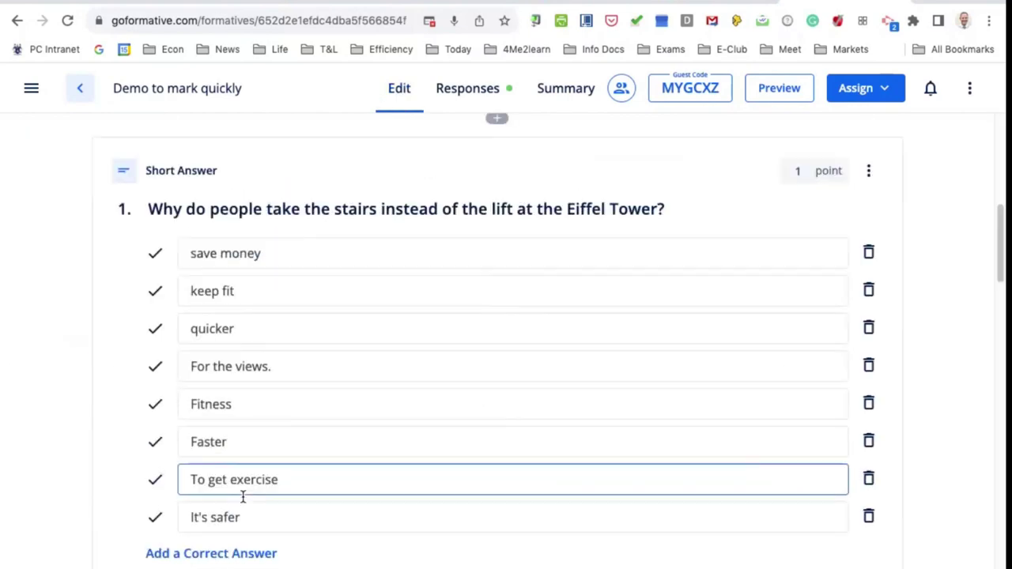
pyautogui.scroll(-1, 243, 496)
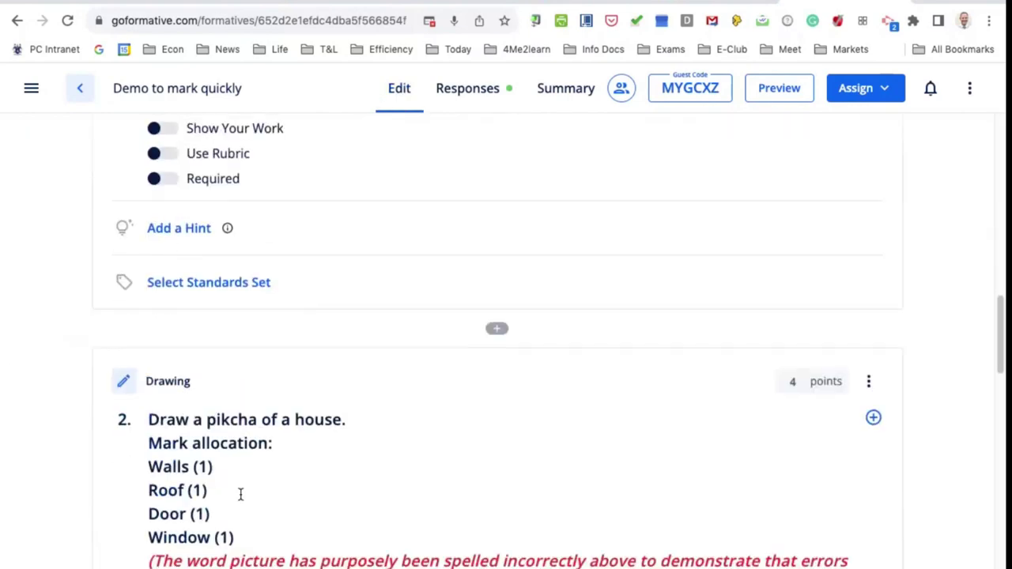
pyautogui.moveTo(206, 420); pyautogui.dragTo(257, 422)
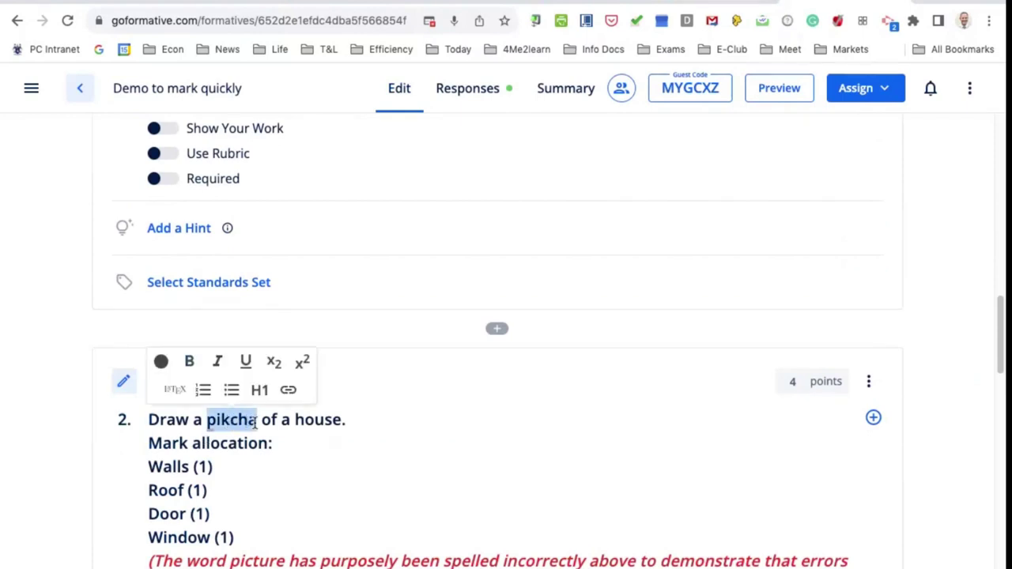
pyautogui.write('picture')
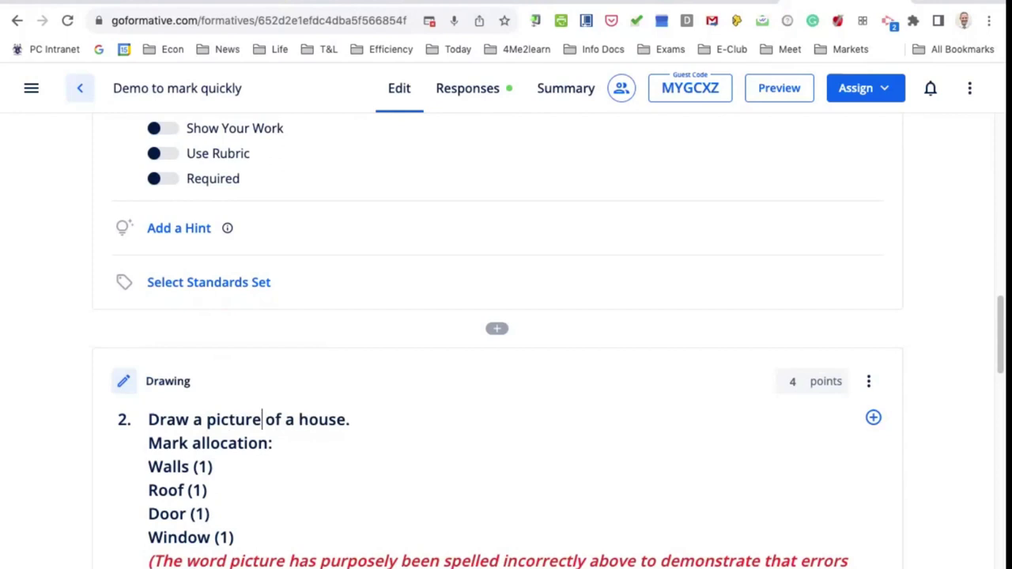
pyautogui.click(434, 440)
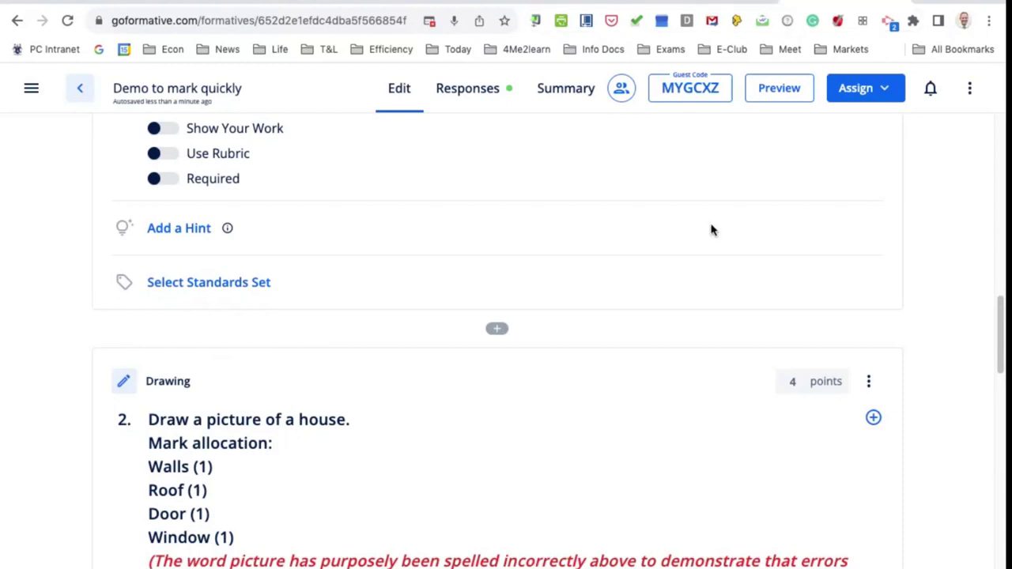
# - Return to the responses and check the corrected wording of question 2 above the guests' drawings
pyautogui.scroll(3, 712, 230)
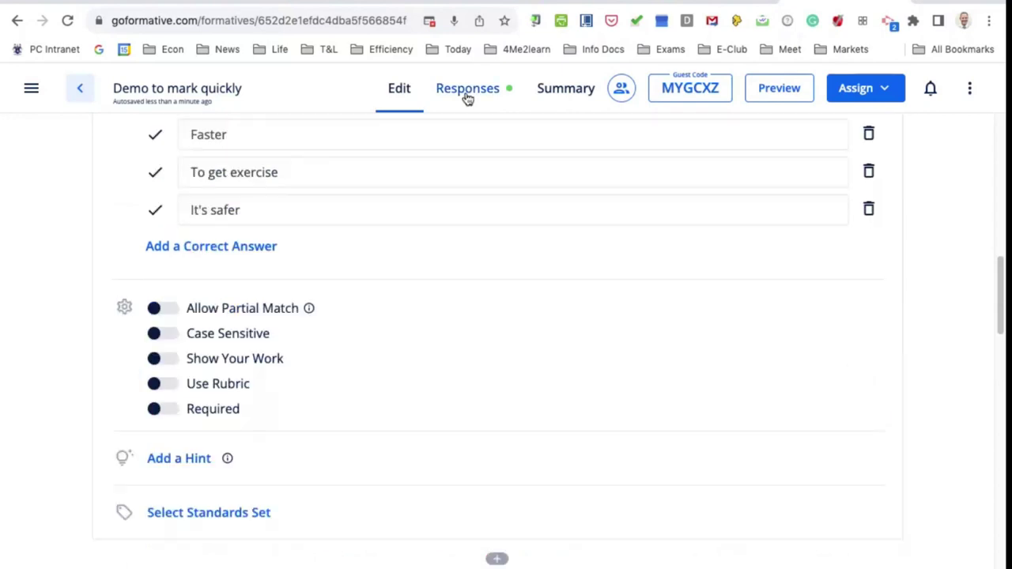
pyautogui.click(468, 93)
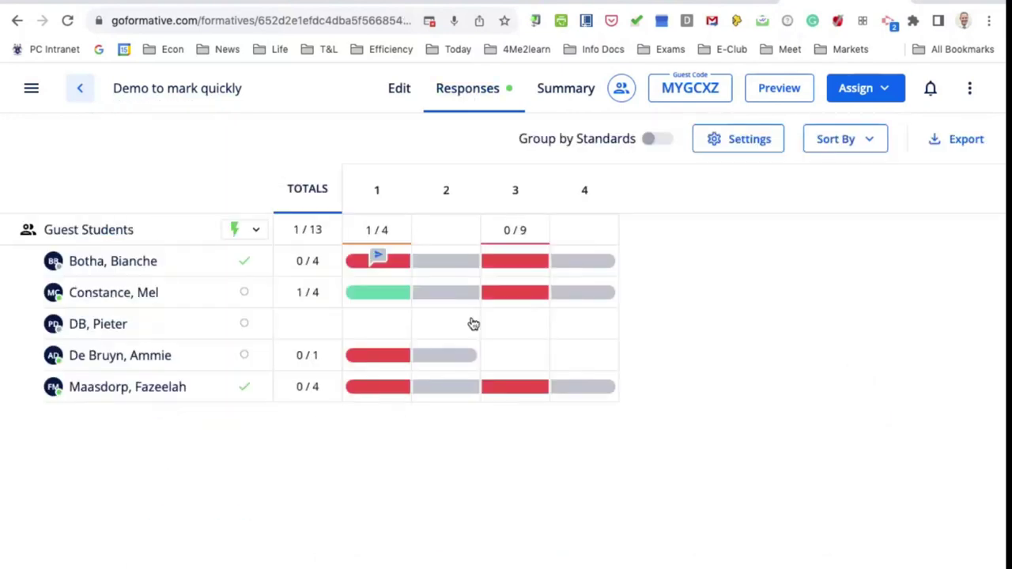
pyautogui.click(449, 192)
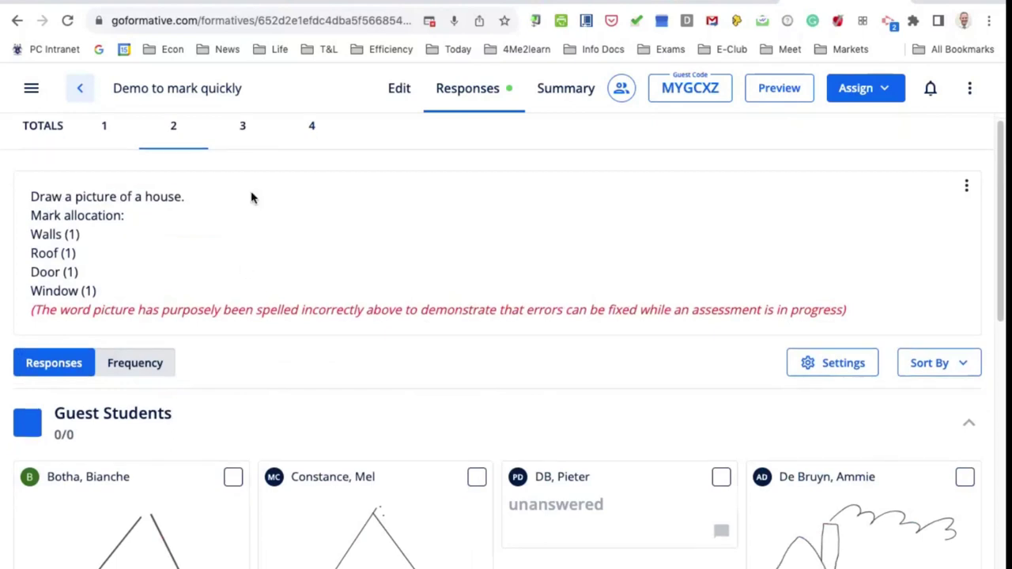
pyautogui.scroll(-1, 253, 212)
pyautogui.scroll(1, 253, 208)
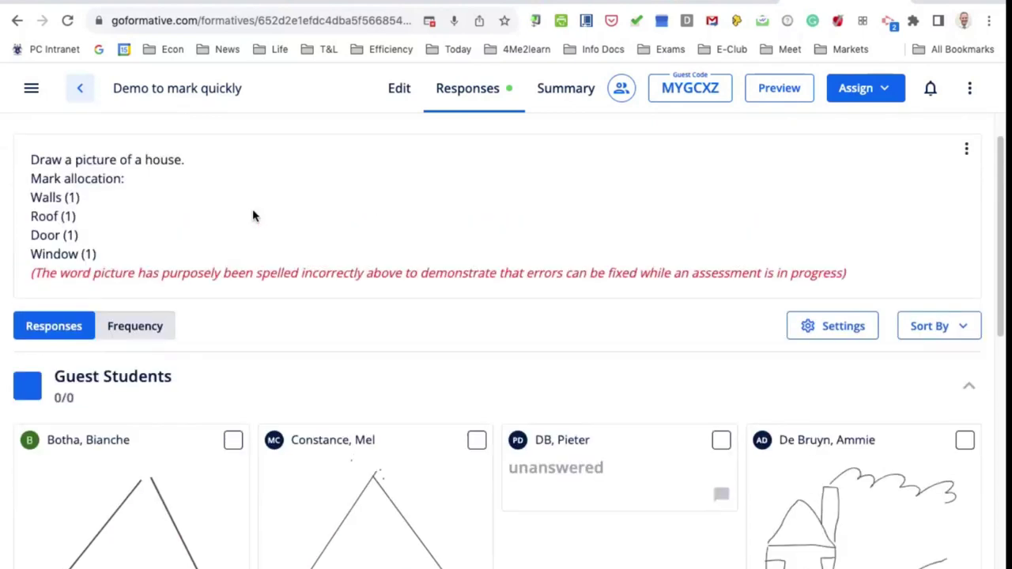
pyautogui.scroll(1, 253, 209)
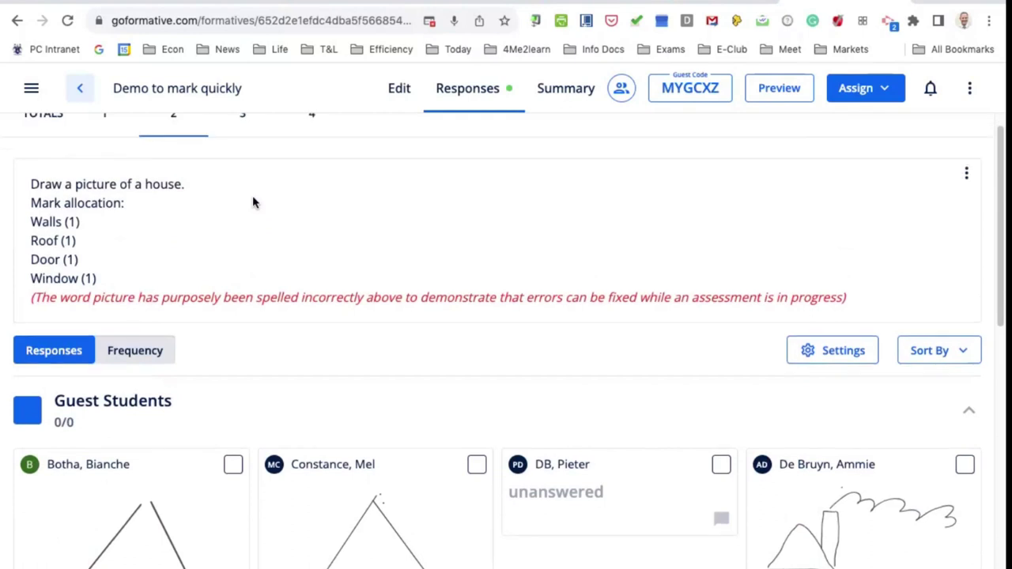
pyautogui.scroll(1, 553, 265)
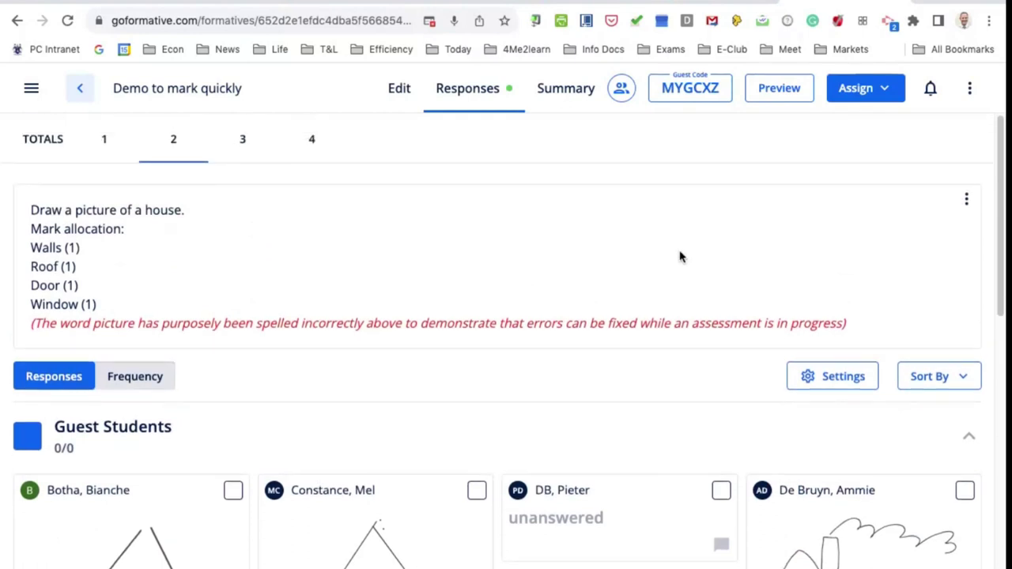
# - Select the first guest's house drawing for question 2, review it and award it 4 of 4 points
pyautogui.scroll(-1, 165, 323)
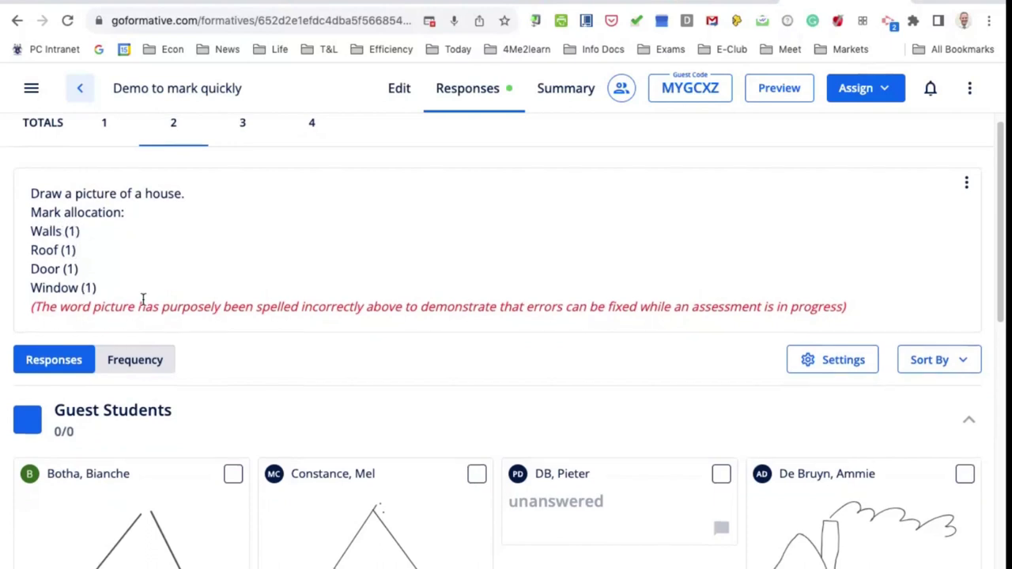
pyautogui.scroll(-5, 142, 296)
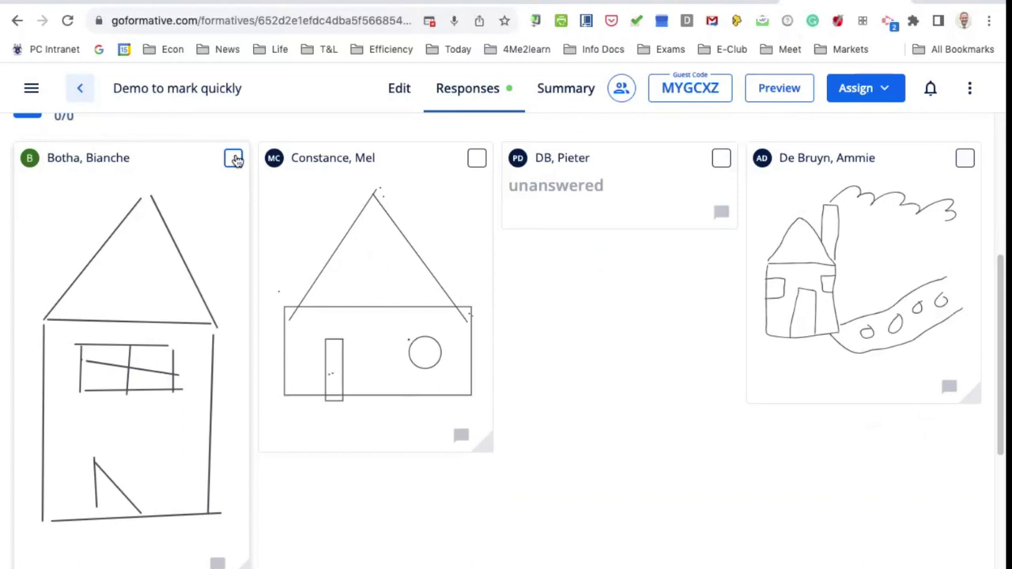
pyautogui.click(234, 159)
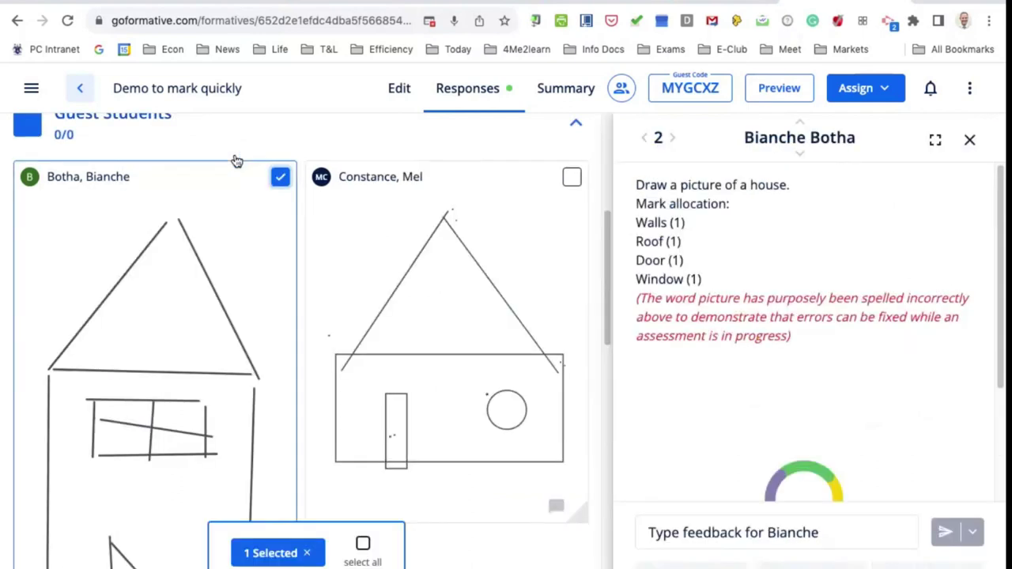
pyautogui.scroll(-3, 850, 394)
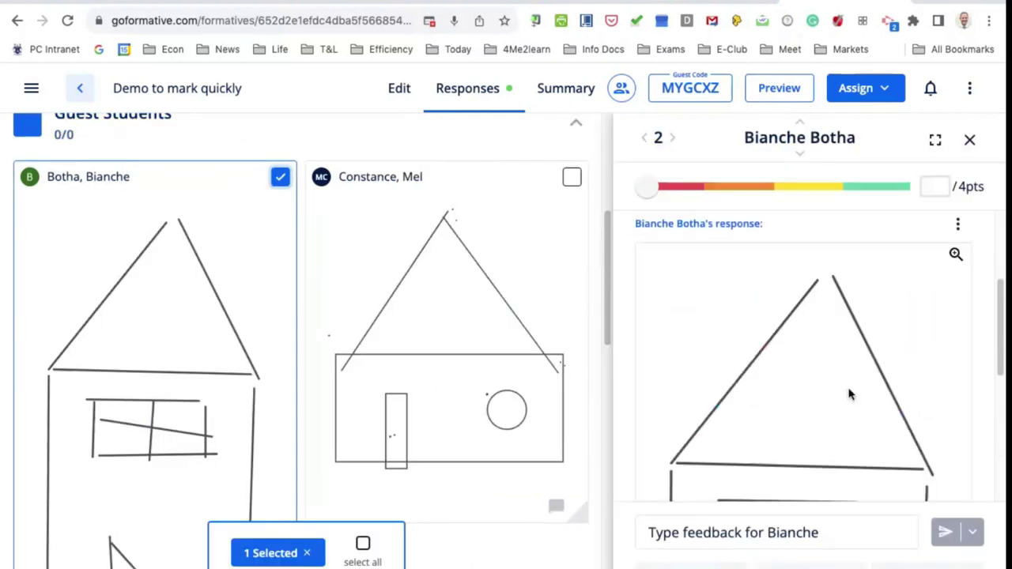
pyautogui.scroll(-3, 850, 394)
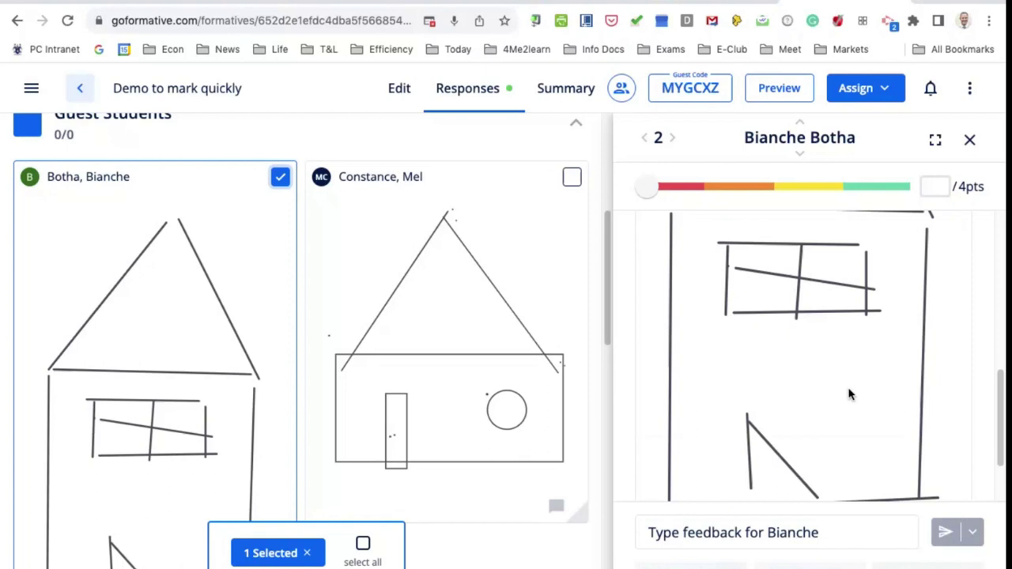
pyautogui.scroll(5, 850, 394)
pyautogui.click(904, 187)
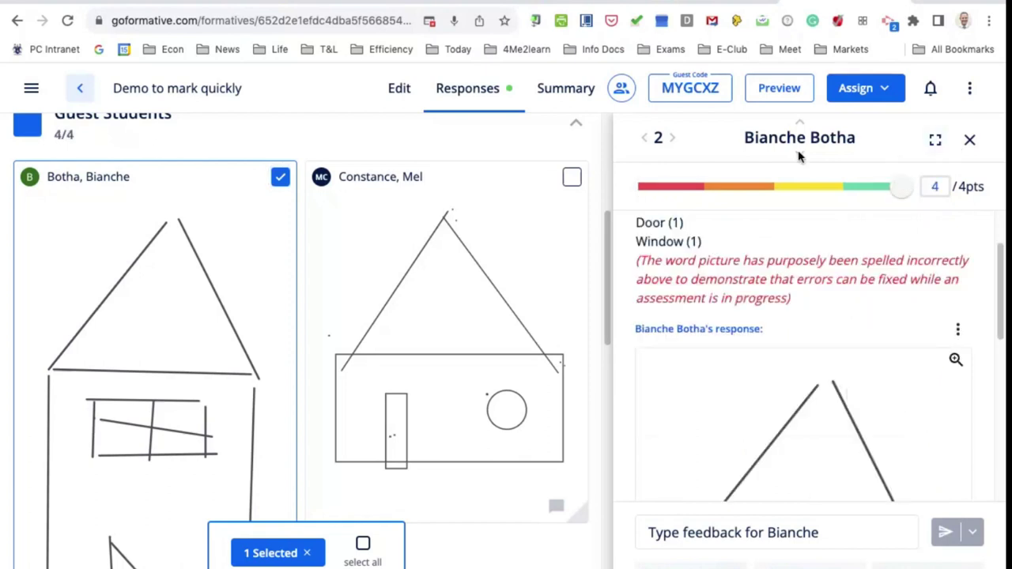
pyautogui.click(672, 139)
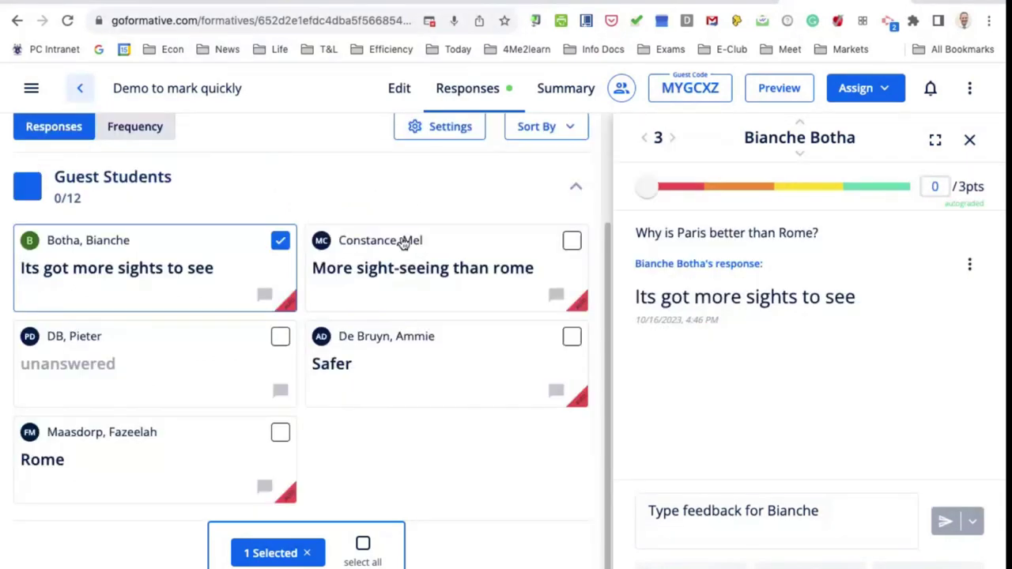
pyautogui.click(404, 247)
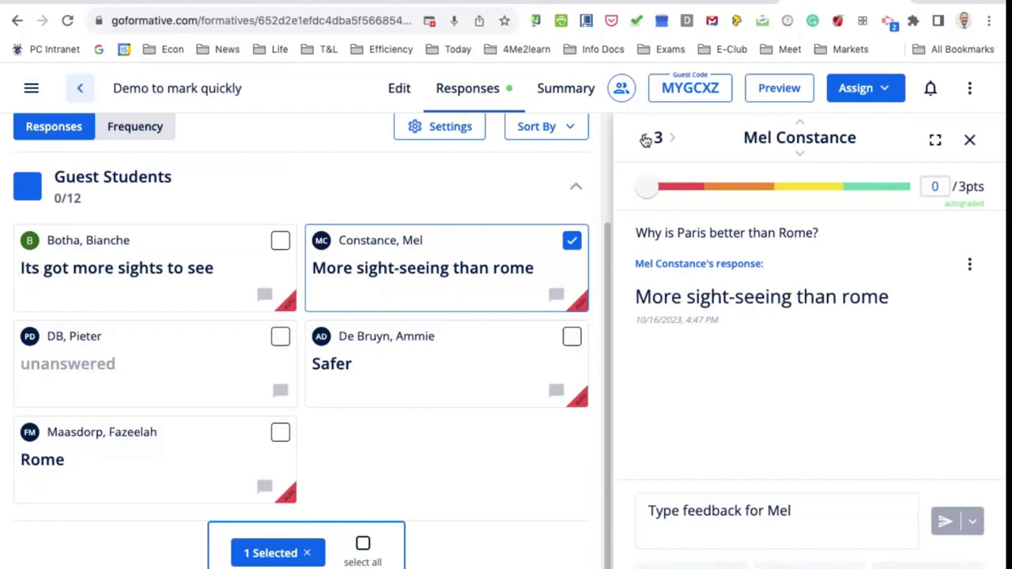
pyautogui.click(645, 140)
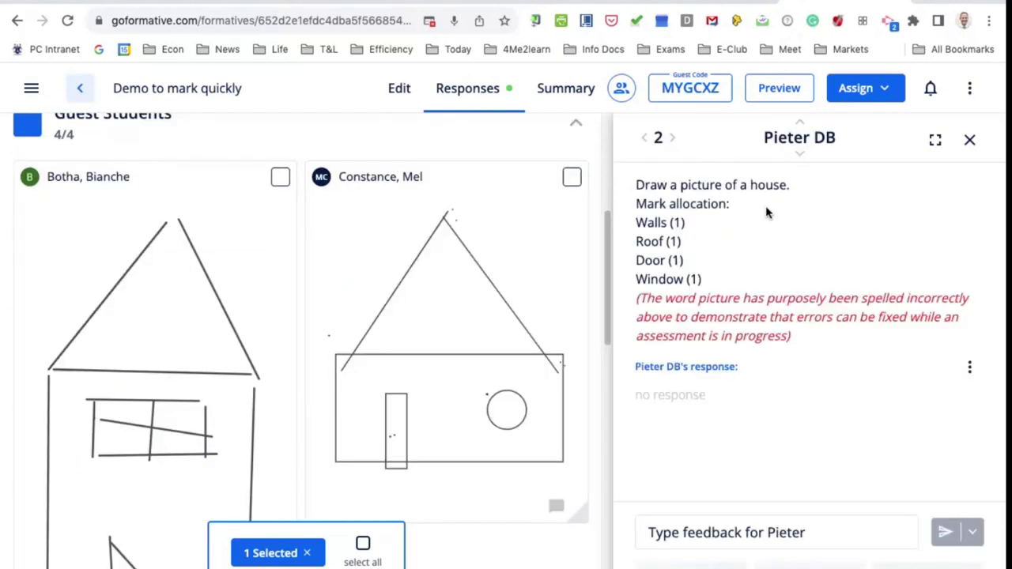
# - Review the house drawing with the chimney and path for question 2 and award it 3 of 4 points
pyautogui.click(800, 157)
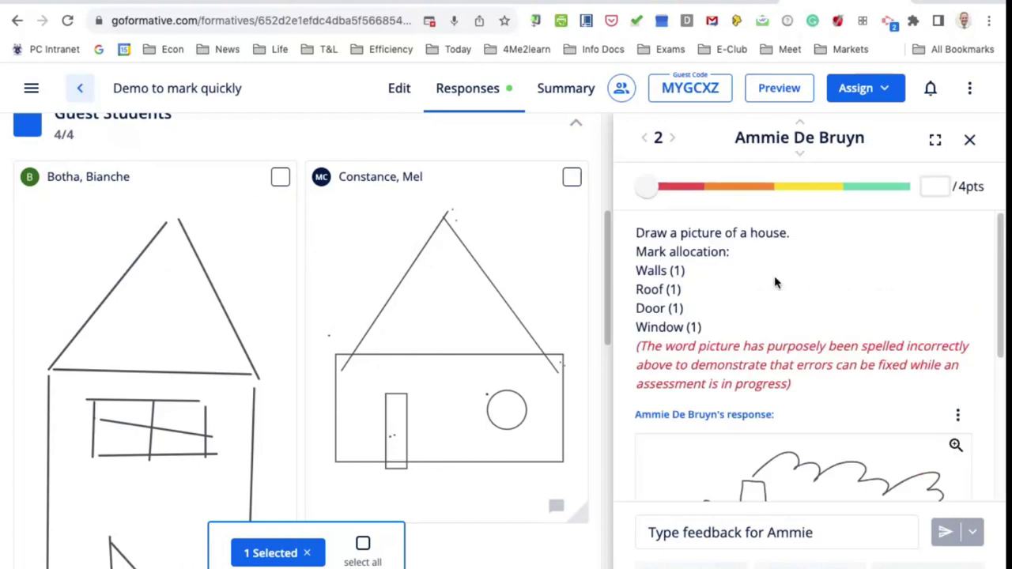
pyautogui.scroll(-2, 790, 380)
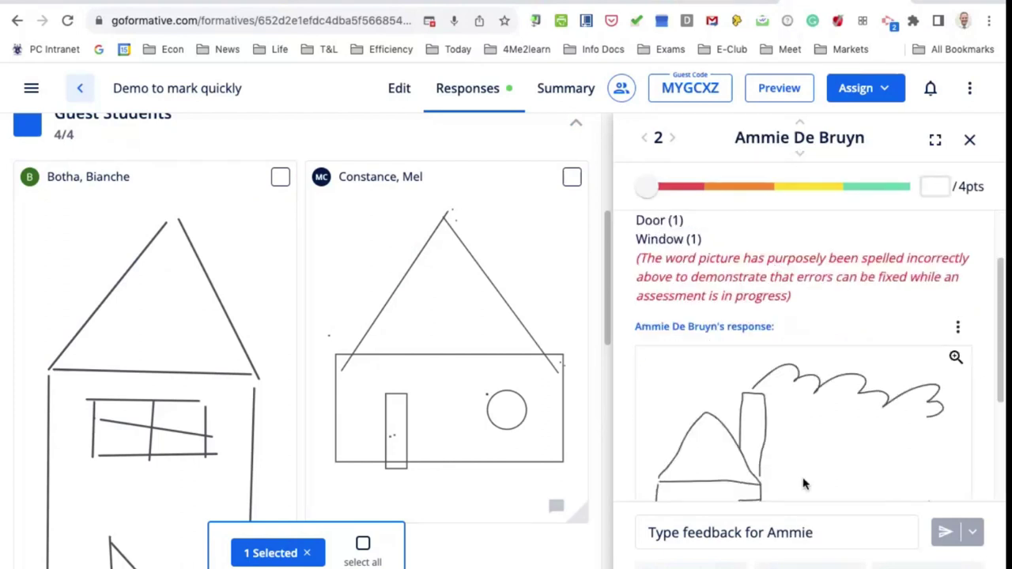
pyautogui.scroll(-2, 802, 481)
pyautogui.scroll(-1, 804, 484)
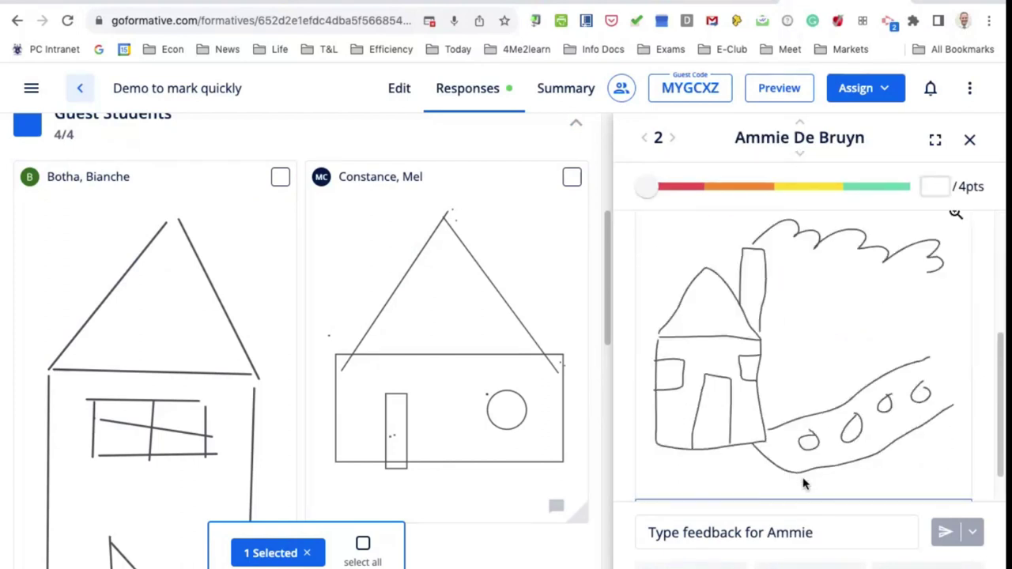
pyautogui.scroll(2, 775, 379)
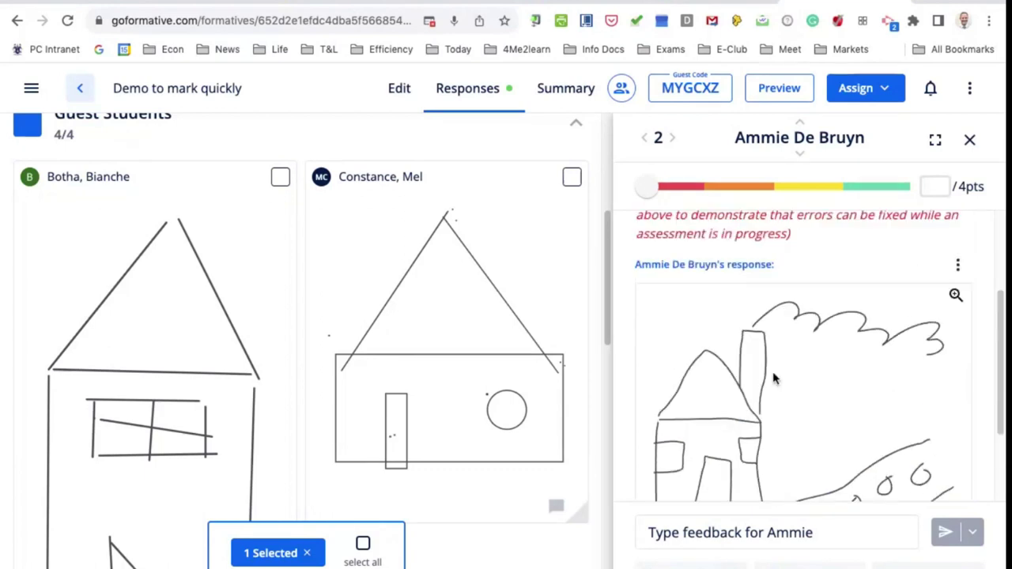
pyautogui.scroll(1, 774, 379)
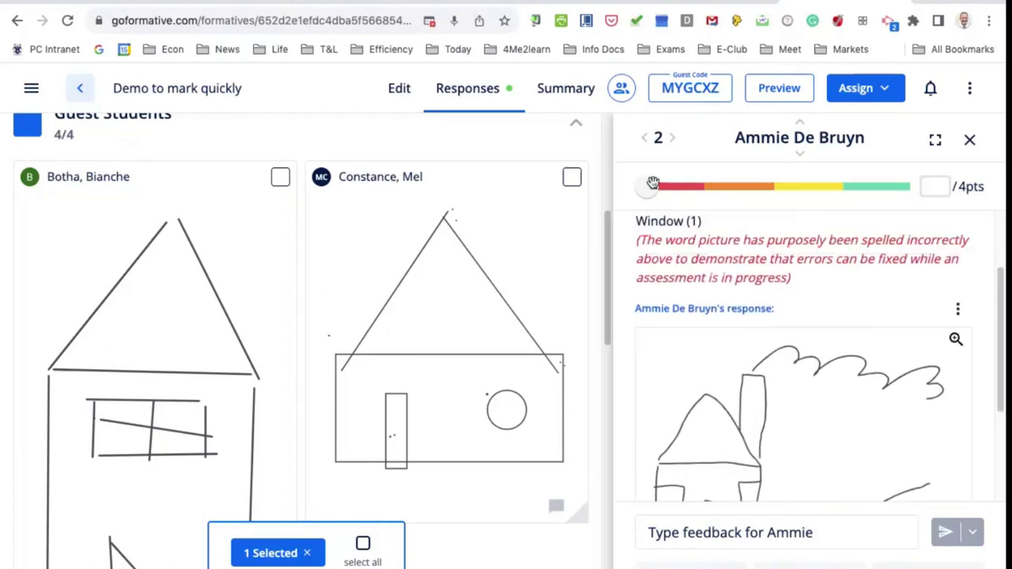
pyautogui.moveTo(652, 183); pyautogui.dragTo(844, 186)
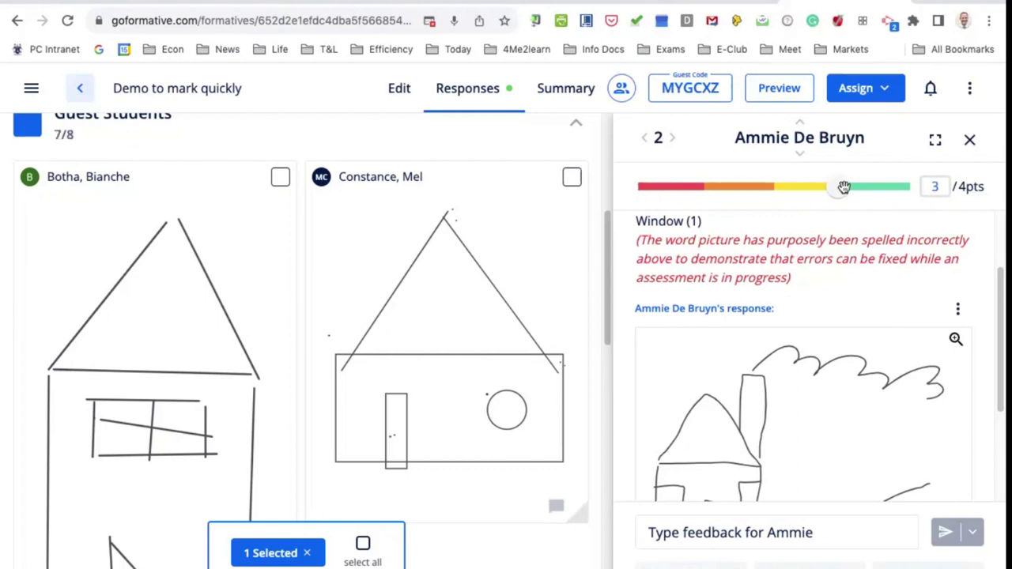
pyautogui.click(971, 141)
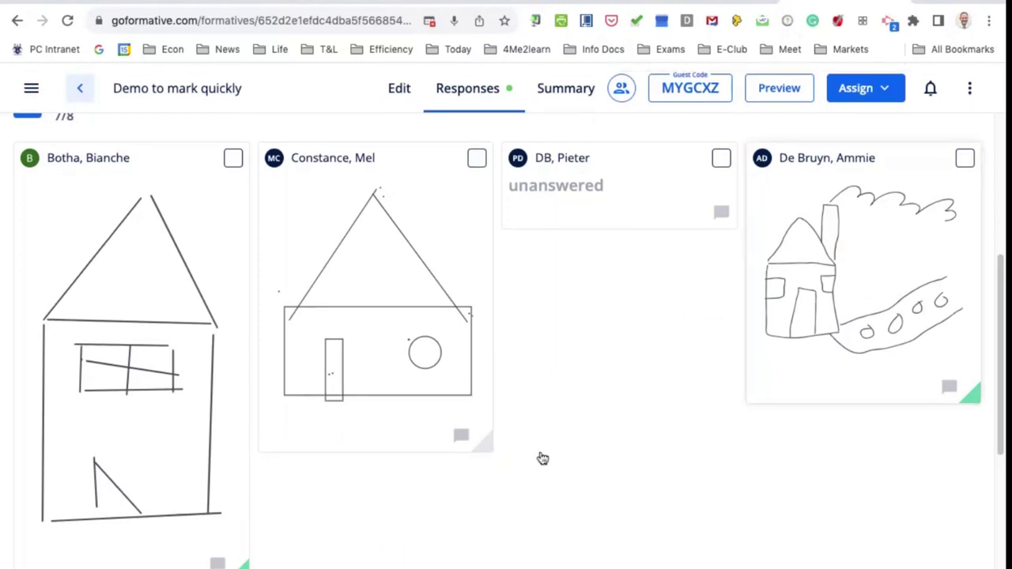
# - Select the last guest's house drawing for question 2, review it and award it 4 of 4 points
pyautogui.scroll(-4, 499, 459)
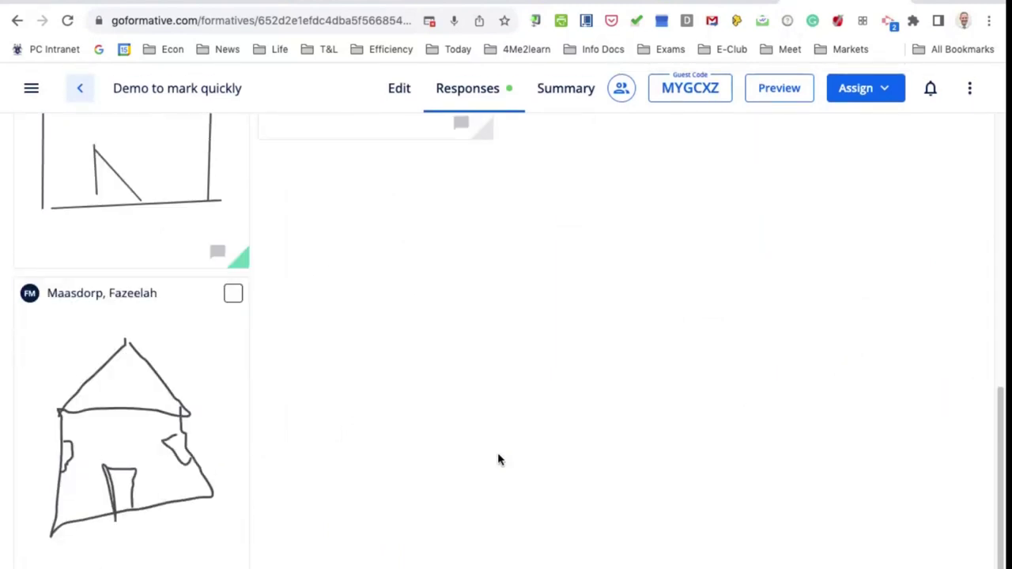
pyautogui.click(132, 369)
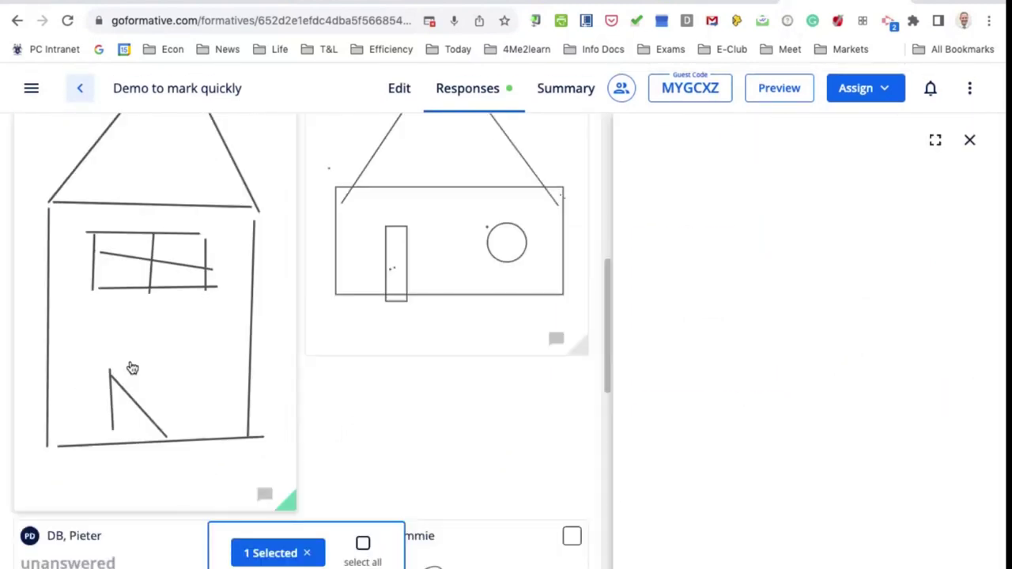
pyautogui.scroll(-5, 218, 482)
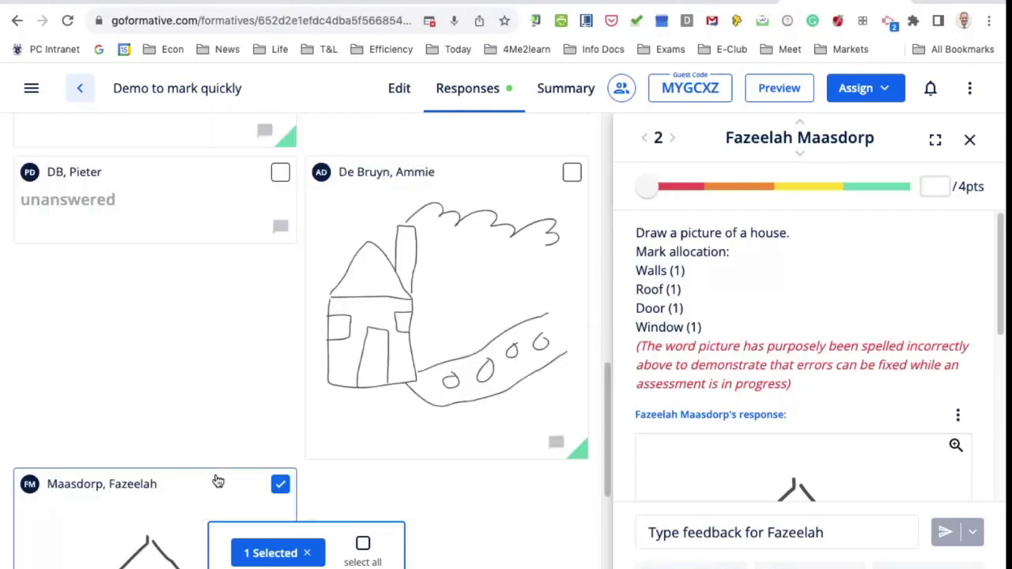
pyautogui.scroll(-4, 219, 483)
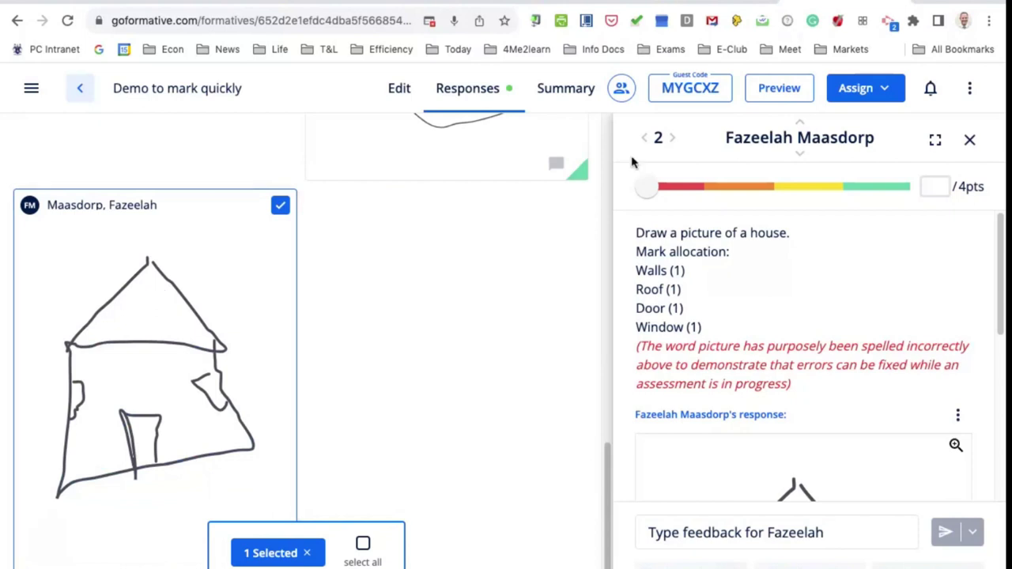
pyautogui.click(899, 187)
pyautogui.click(970, 140)
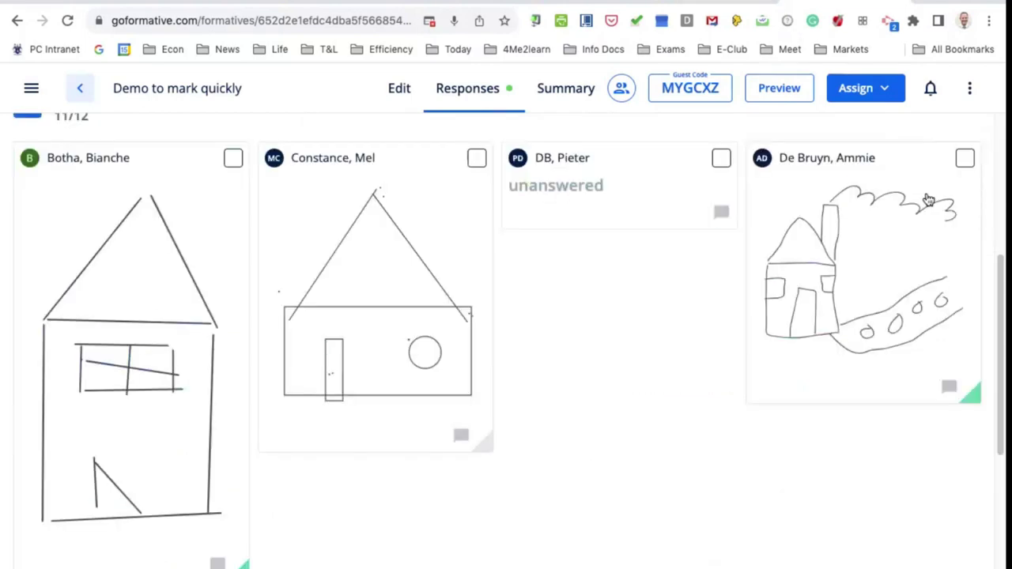
# - Check the guests' totals overview and examine their answers to question 3, "Why is Paris better than Rome?"
pyautogui.scroll(4, 528, 456)
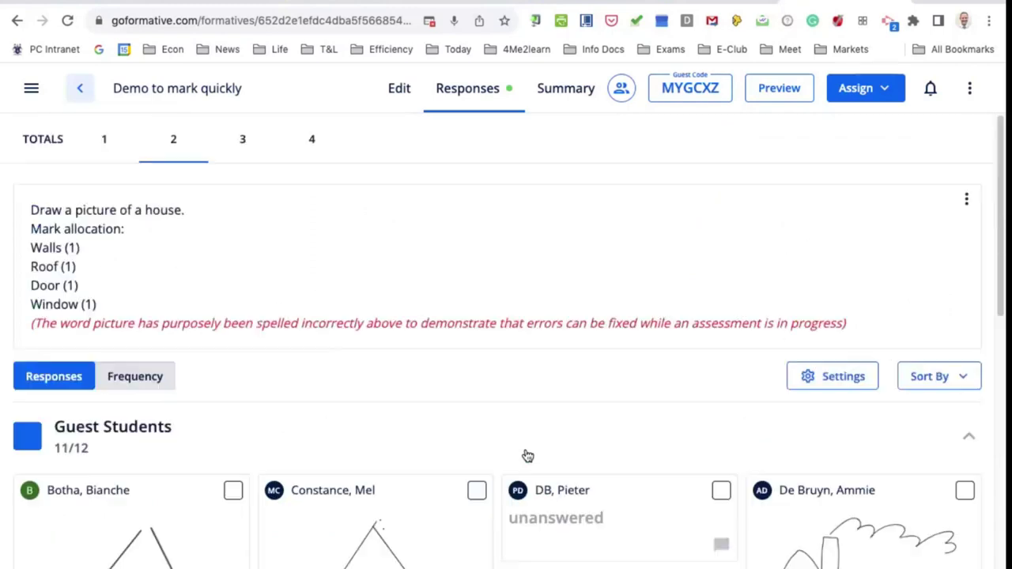
pyautogui.click(242, 146)
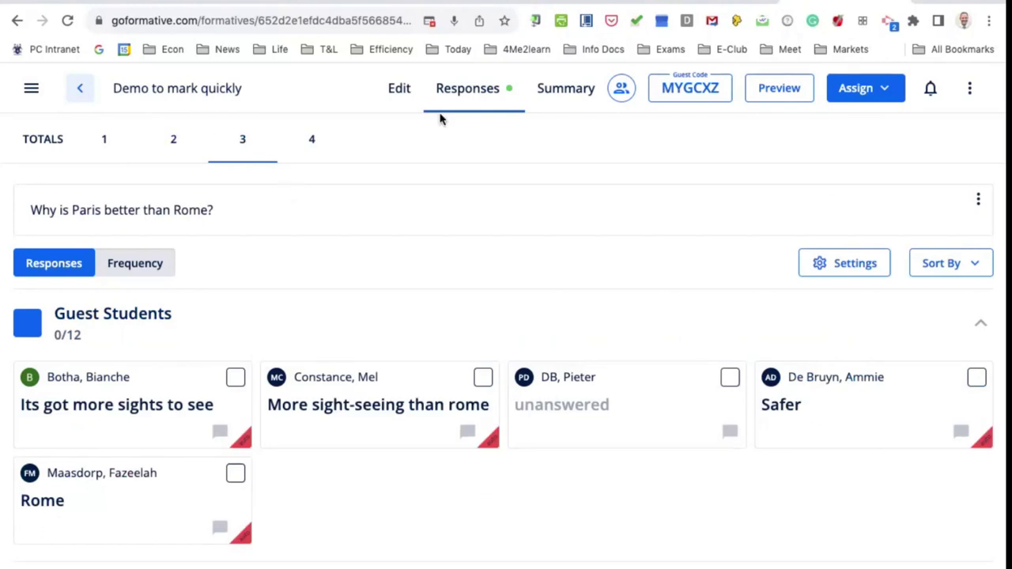
pyautogui.click(44, 139)
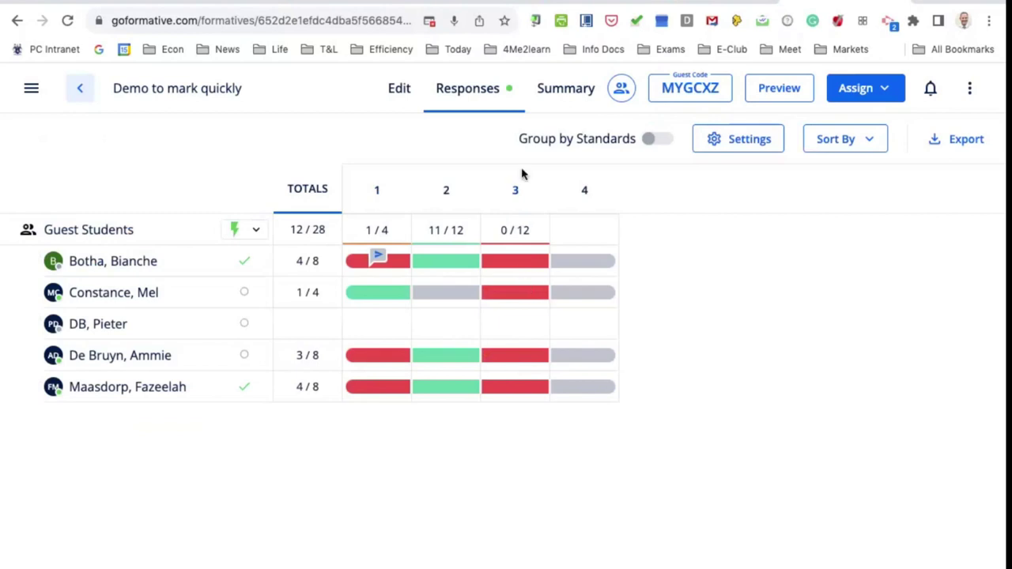
pyautogui.click(516, 192)
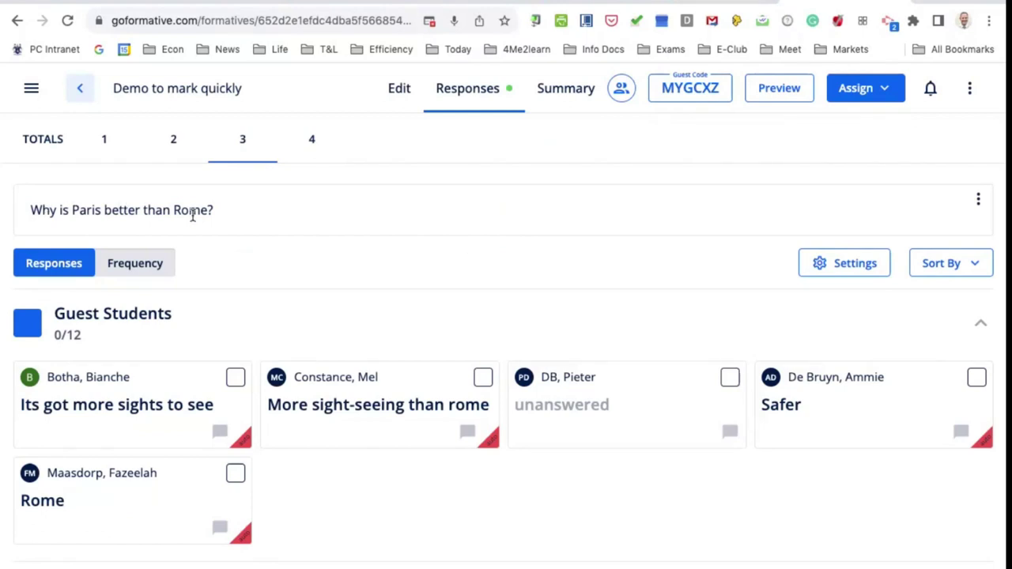
pyautogui.scroll(-1, 236, 219)
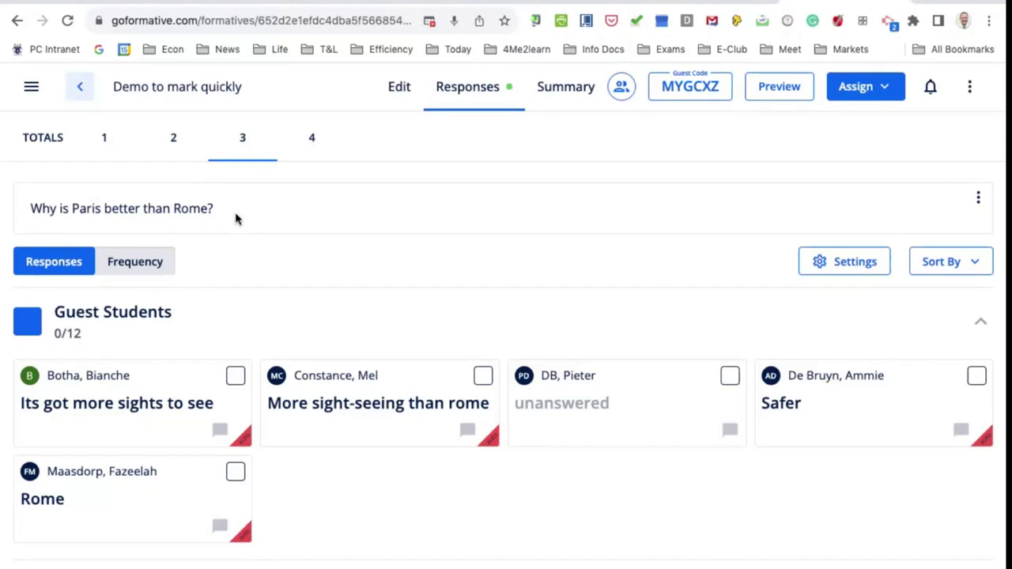
pyautogui.scroll(1, 235, 219)
pyautogui.scroll(1, 236, 219)
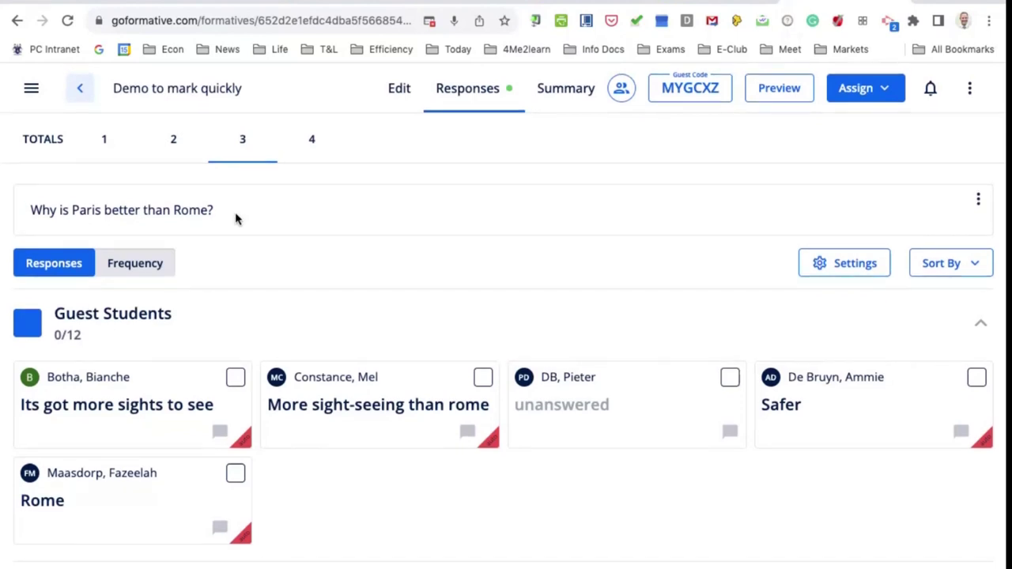
pyautogui.scroll(-1, 236, 219)
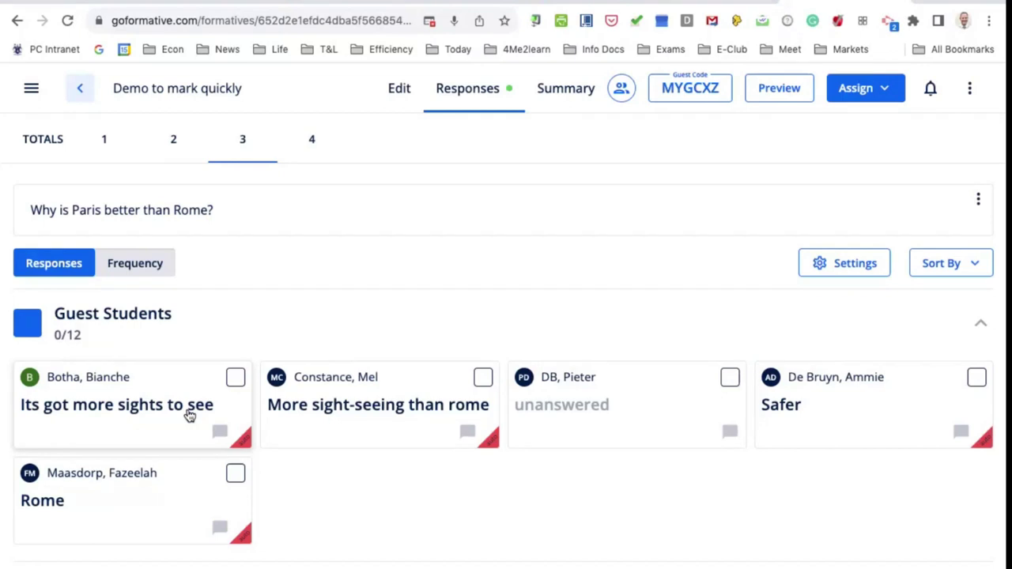
# - Select all answered responses to question 3 together and award them 3 of 3 points in one go
pyautogui.click(235, 379)
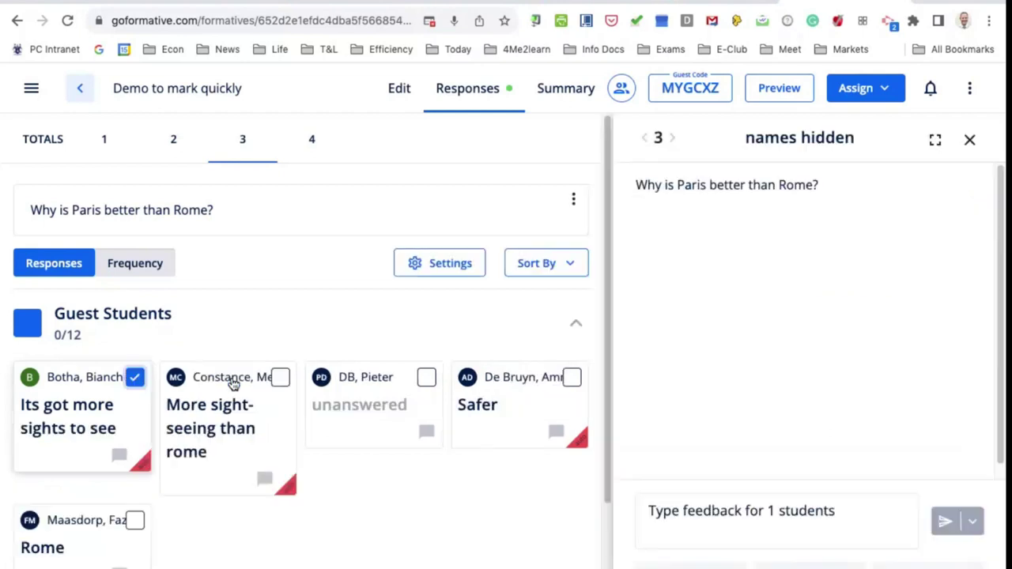
pyautogui.click(970, 142)
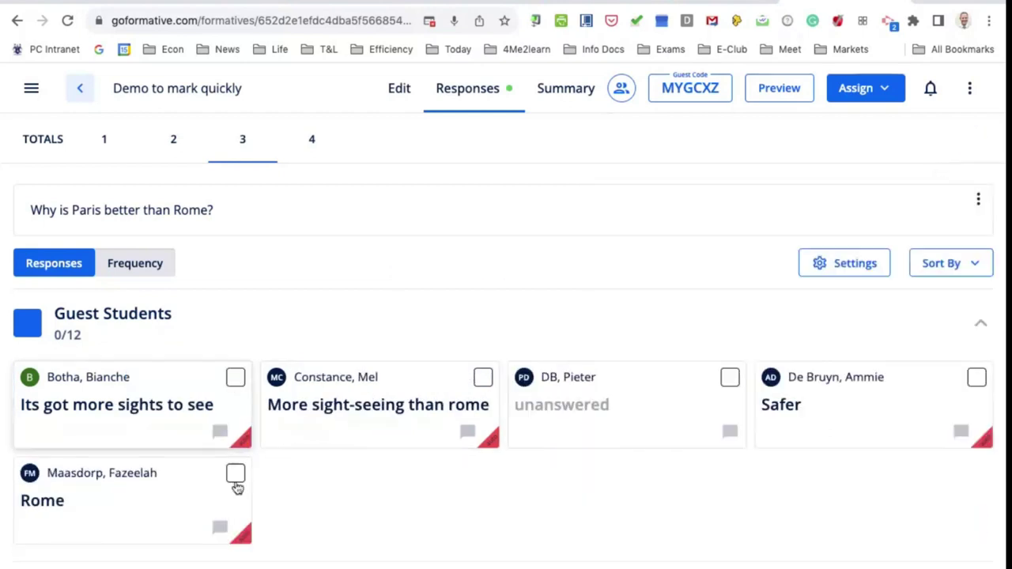
pyautogui.click(127, 406)
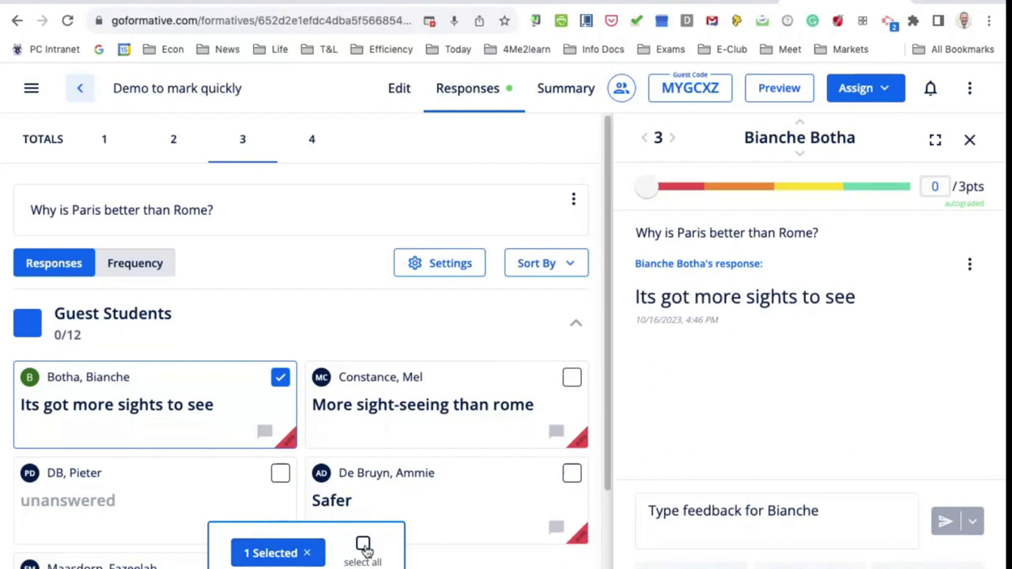
pyautogui.click(363, 546)
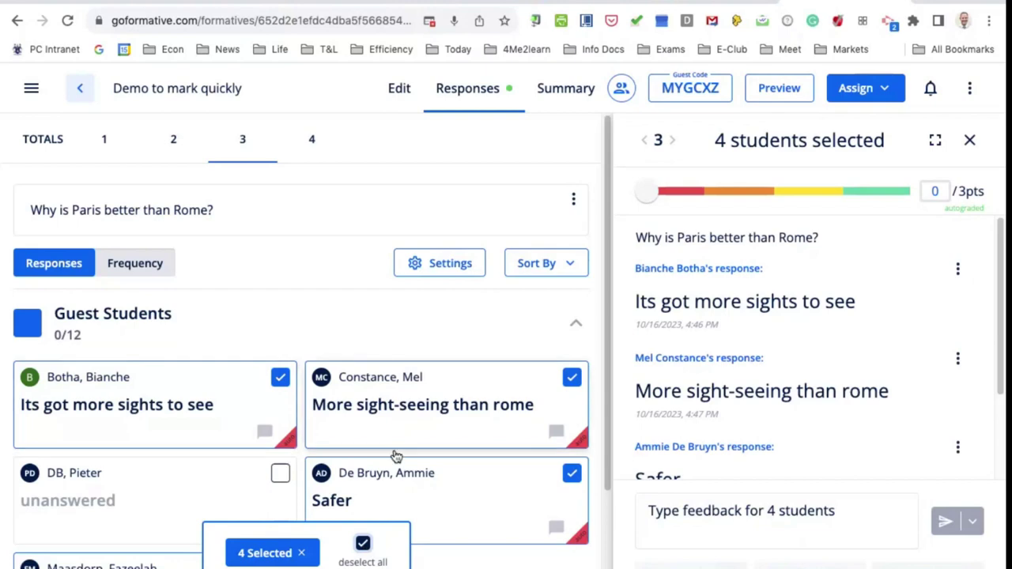
pyautogui.scroll(-1, 408, 486)
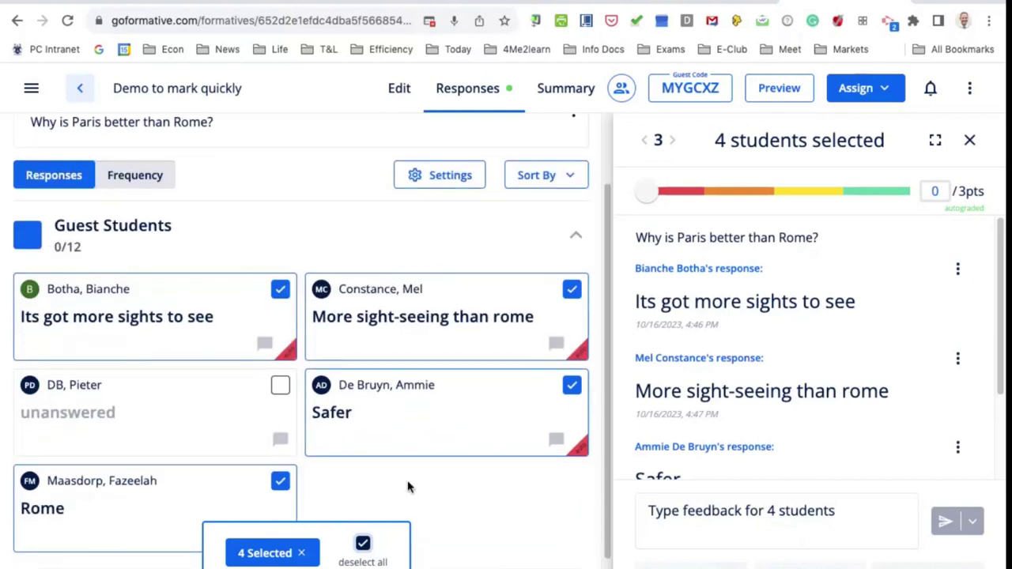
pyautogui.scroll(-1, 408, 486)
pyautogui.scroll(1, 408, 486)
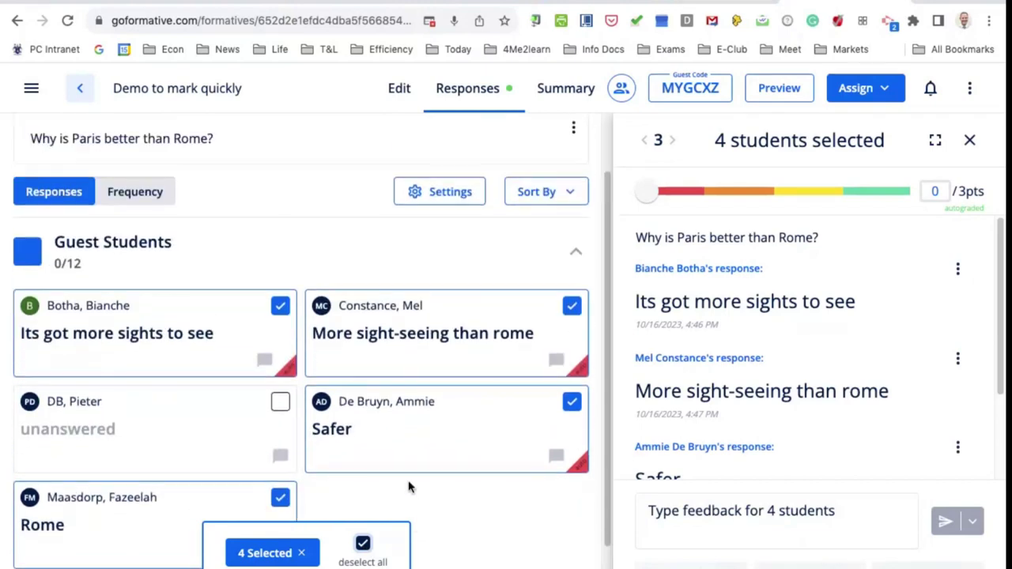
pyautogui.click(903, 191)
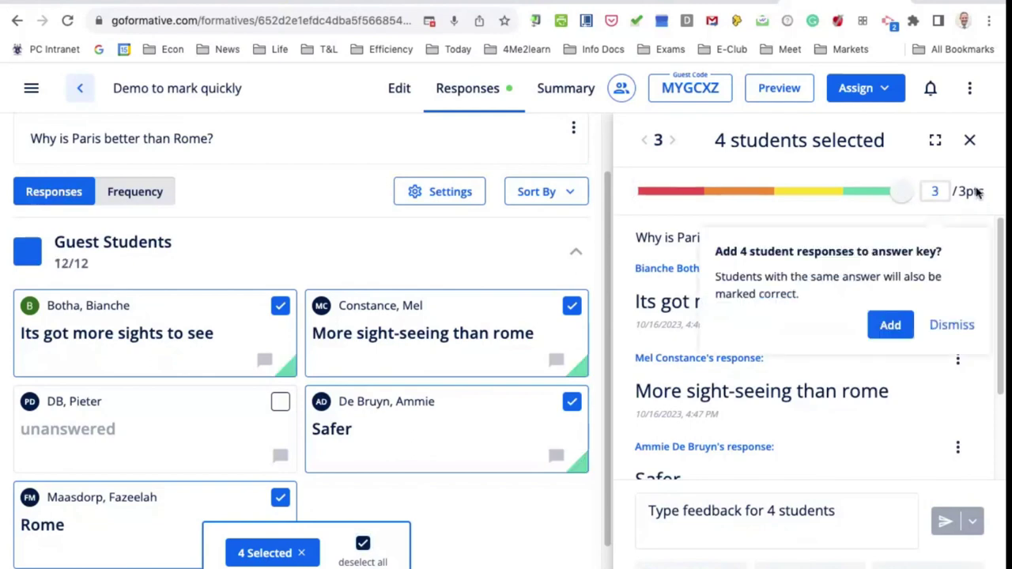
pyautogui.click(971, 141)
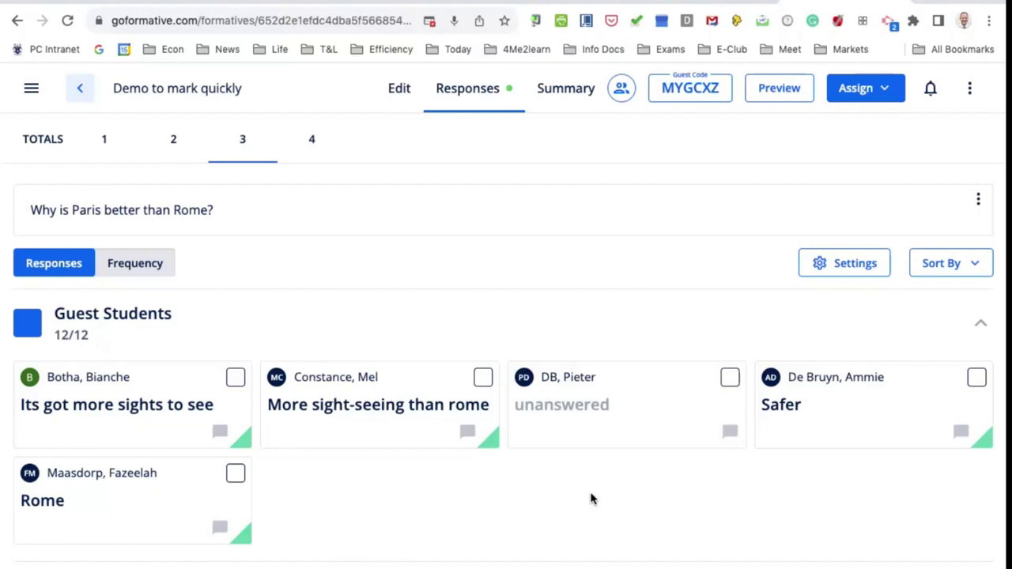
# - Set the score of the "Safer" answer to question 3 to 2 of 3 points
pyautogui.click(820, 393)
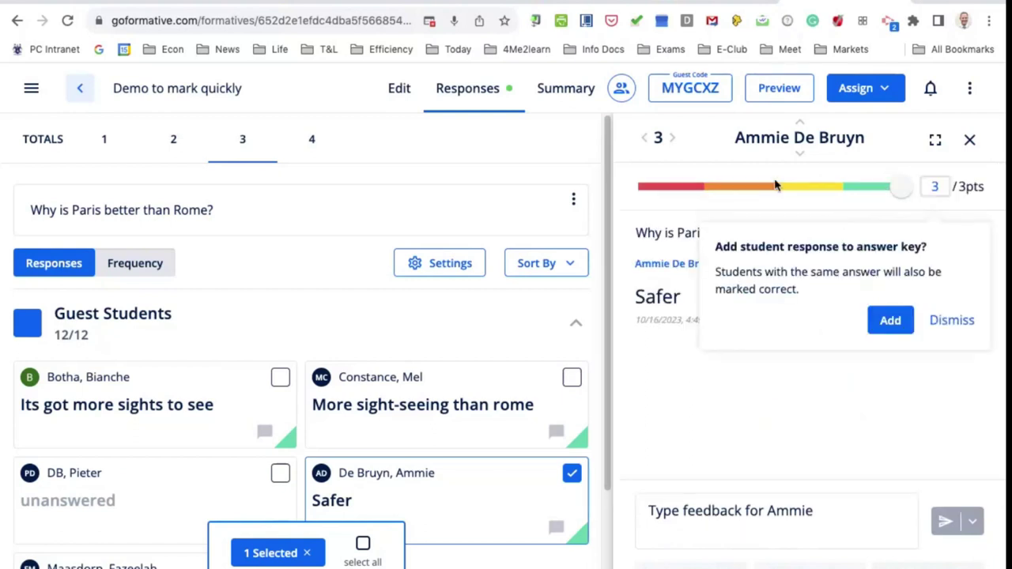
pyautogui.click(811, 185)
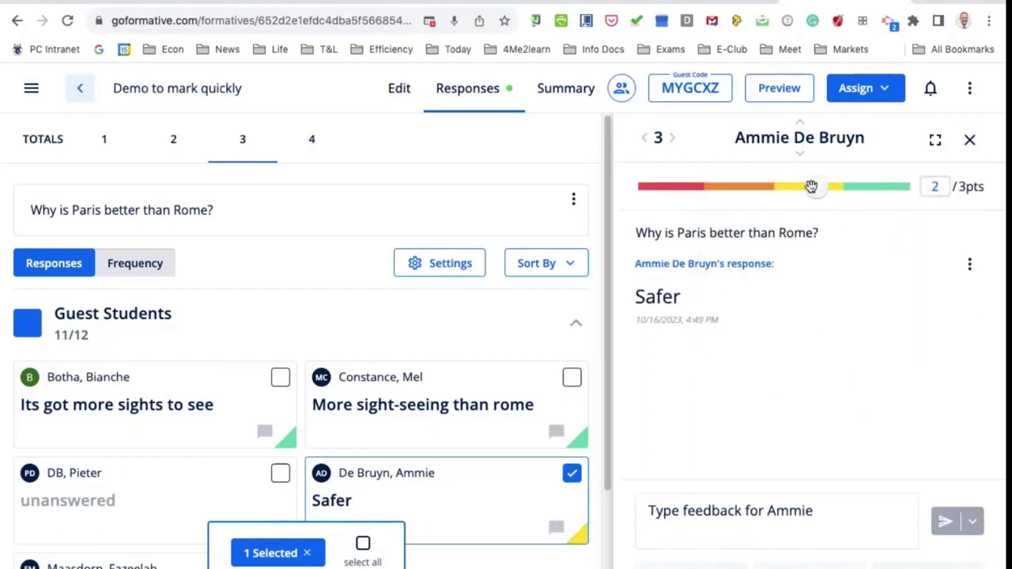
pyautogui.click(971, 140)
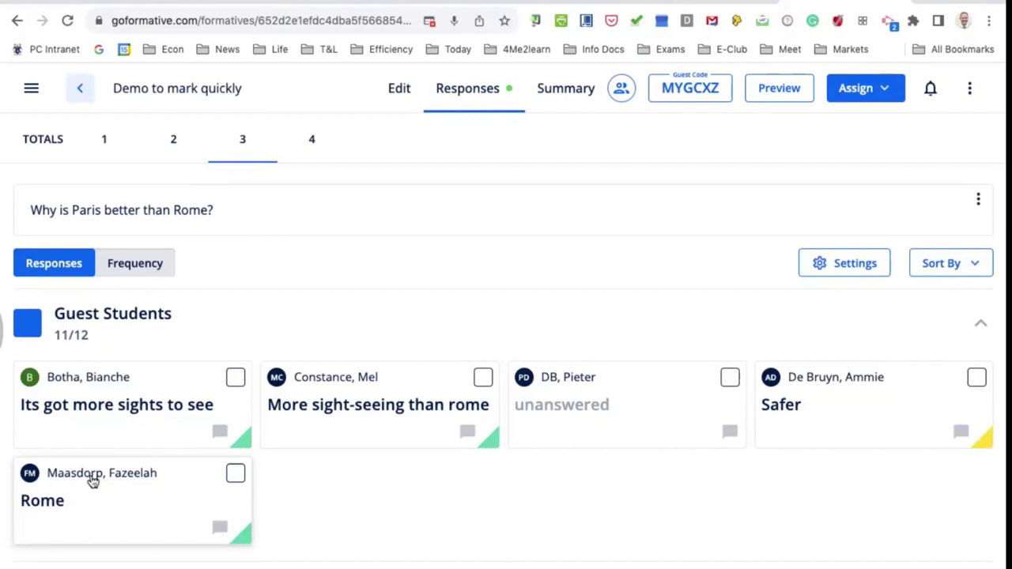
# - Set the score of the "Rome" answer to question 3 to 1 of 3 points
pyautogui.click(93, 480)
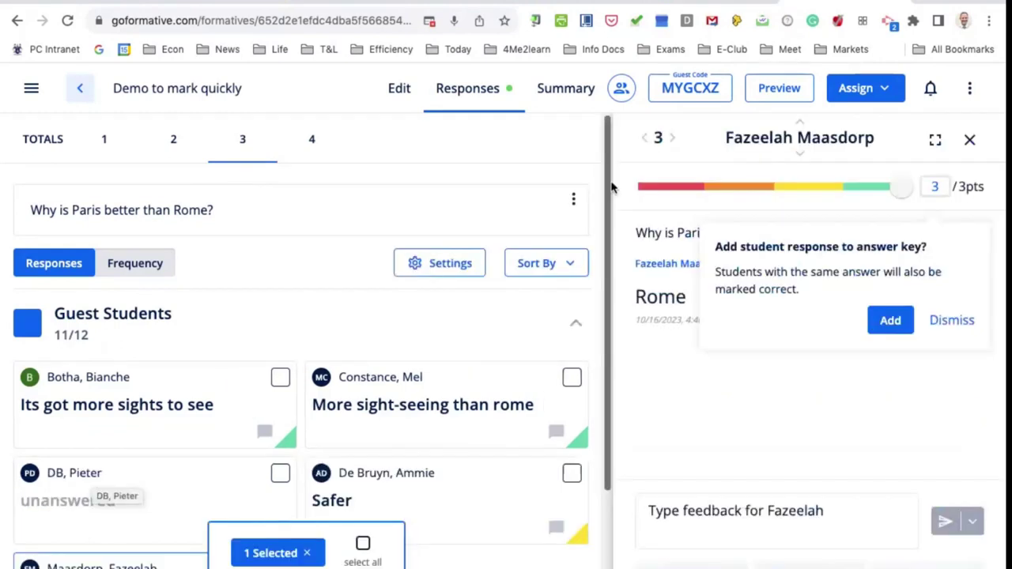
pyautogui.click(706, 186)
pyautogui.click(970, 141)
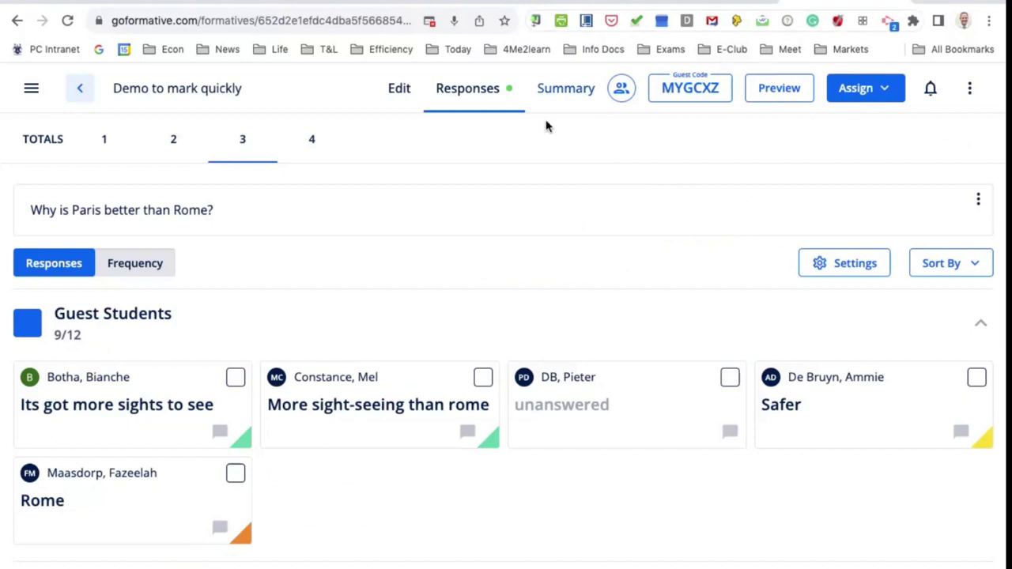
# - Select all answered responses to question 4 together and award them 2 of 2 points in one go
pyautogui.click(312, 141)
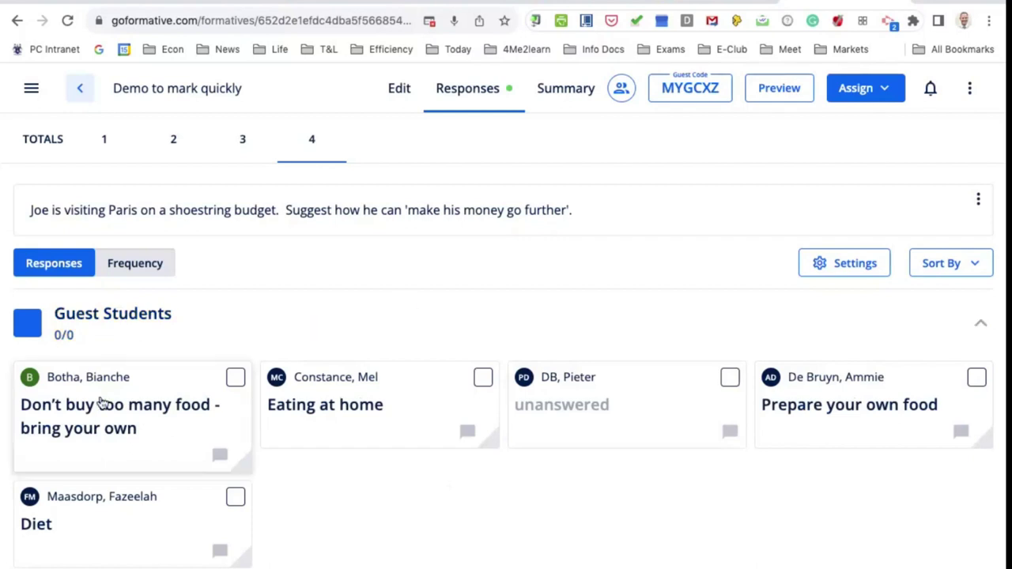
pyautogui.click(154, 396)
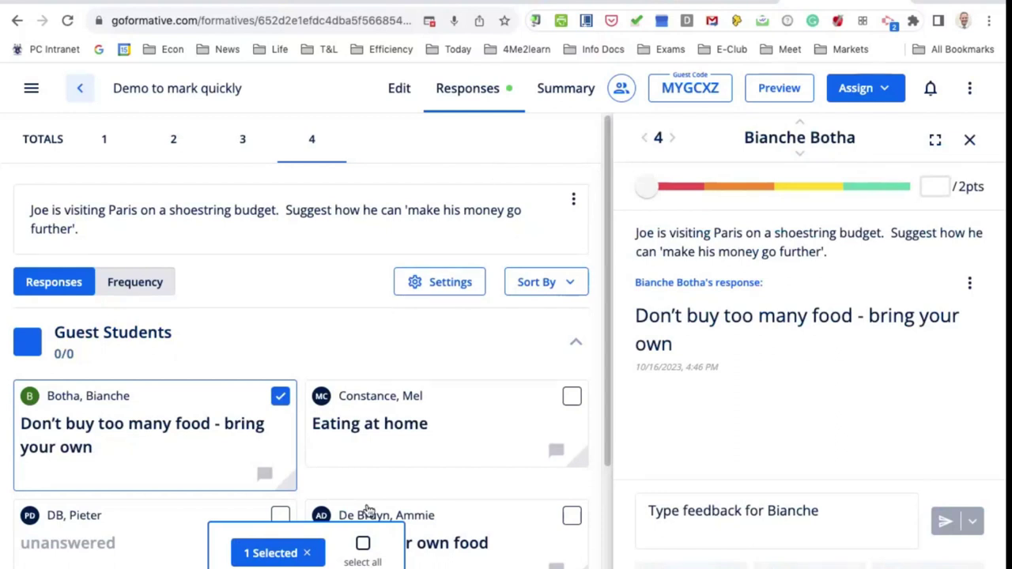
pyautogui.click(970, 141)
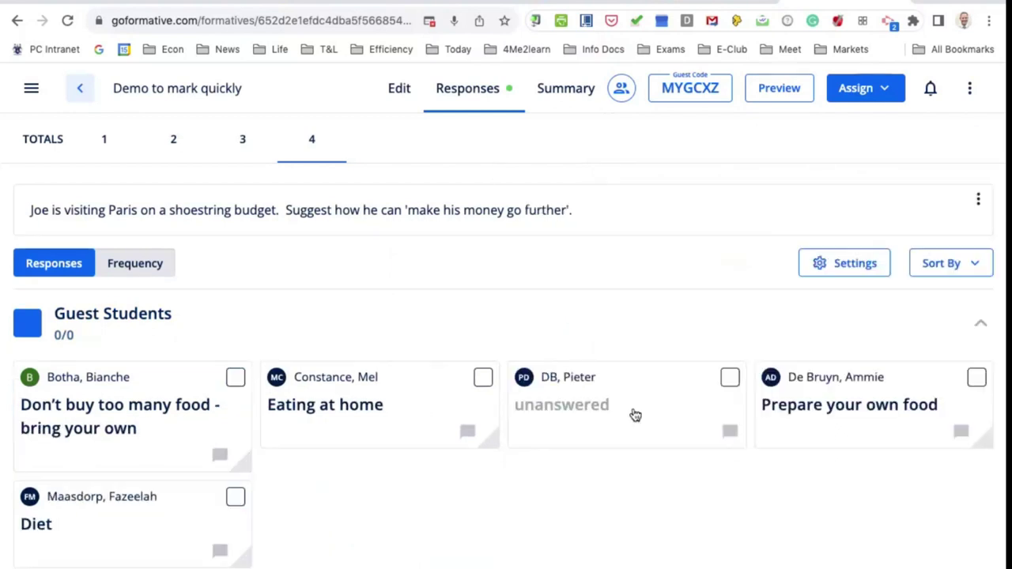
pyautogui.click(340, 399)
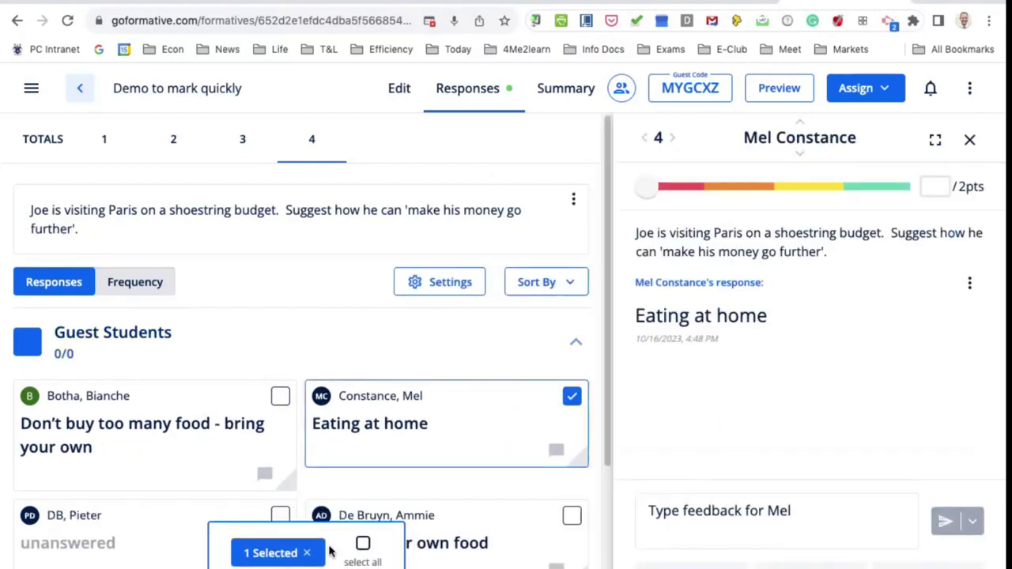
pyautogui.click(362, 542)
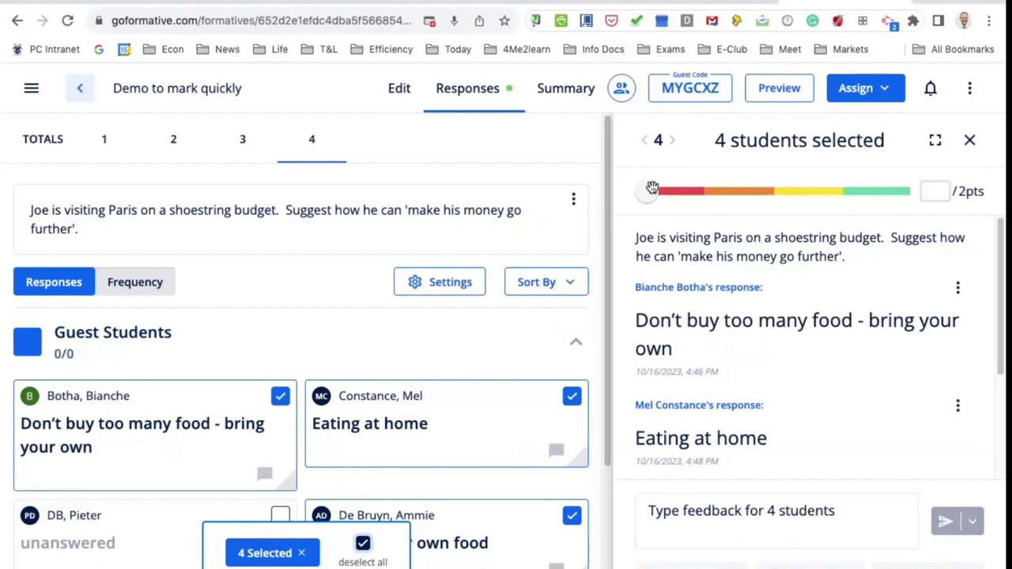
pyautogui.click(910, 196)
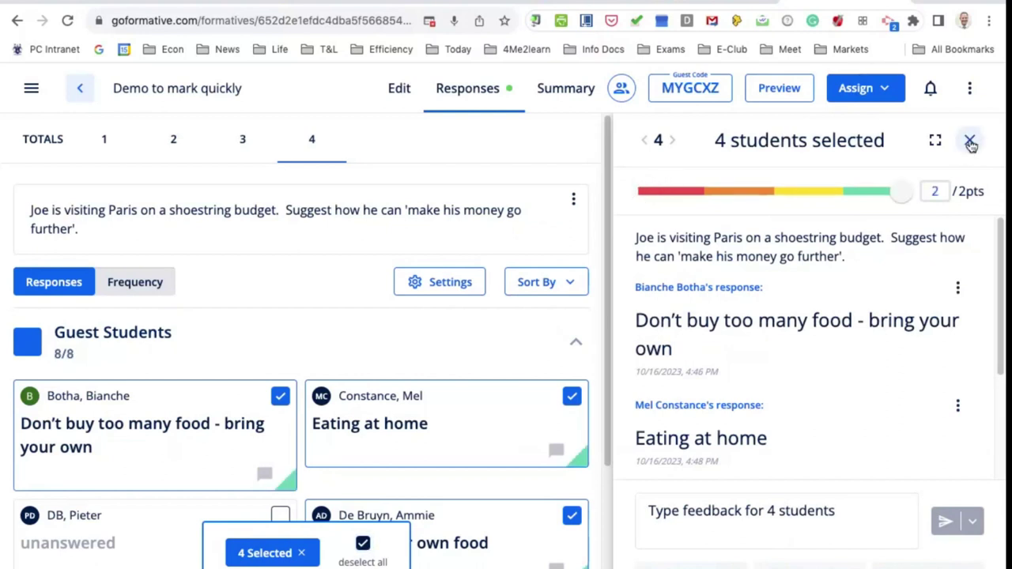
pyautogui.click(970, 143)
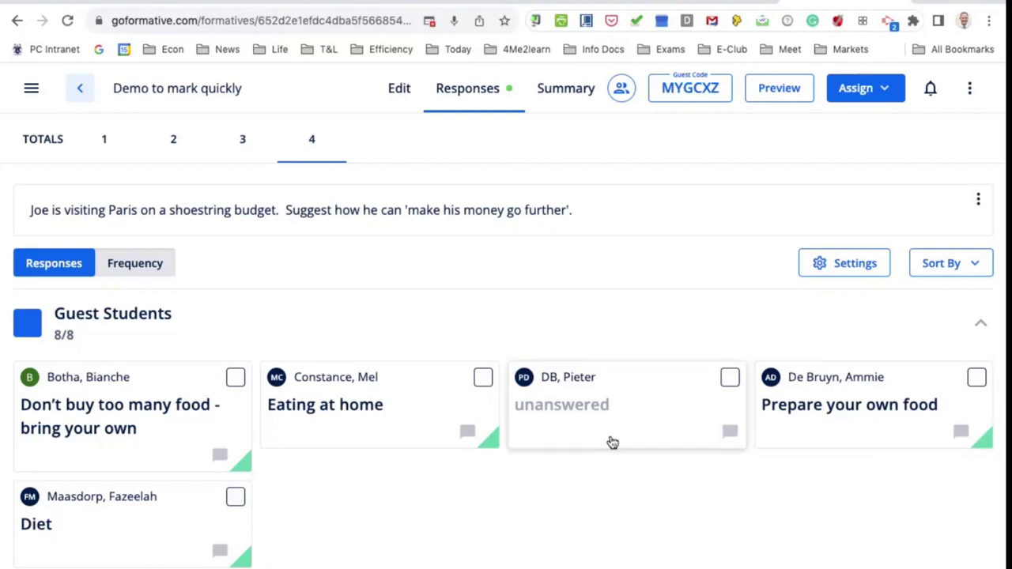
# - Set the score of the "Diet" answer to question 4 to 0 of 2 points
pyautogui.click(115, 512)
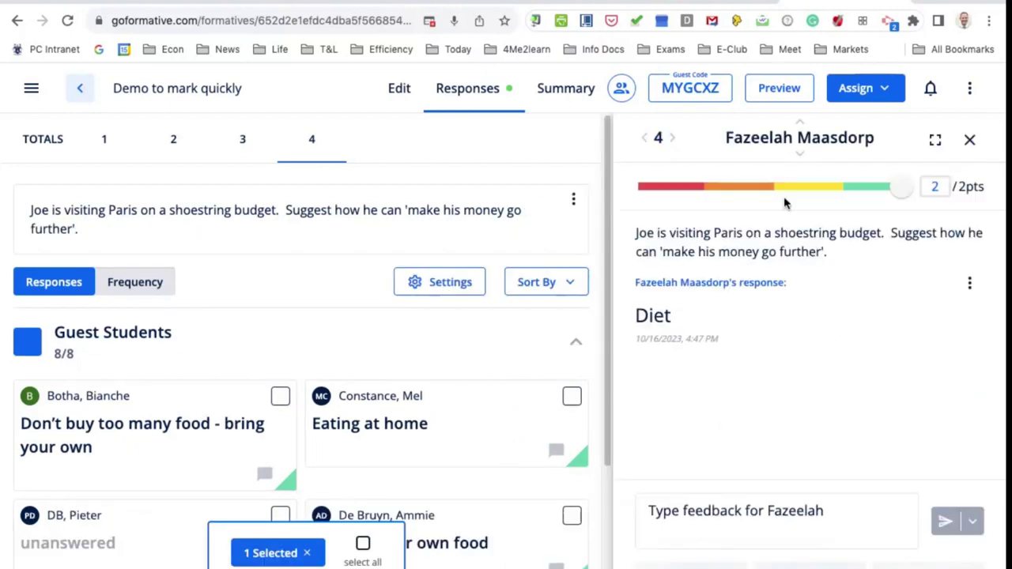
pyautogui.click(681, 188)
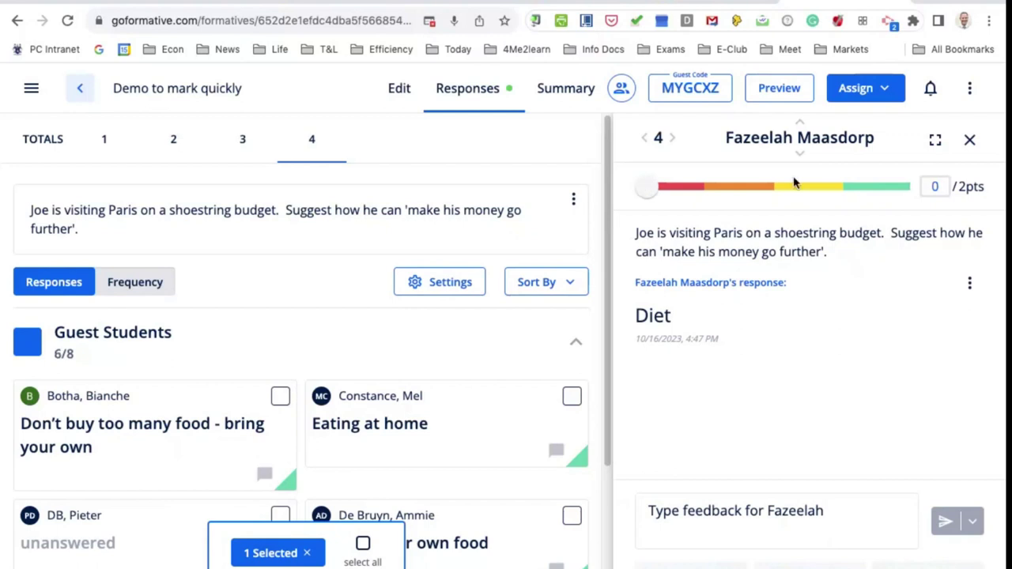
pyautogui.click(969, 141)
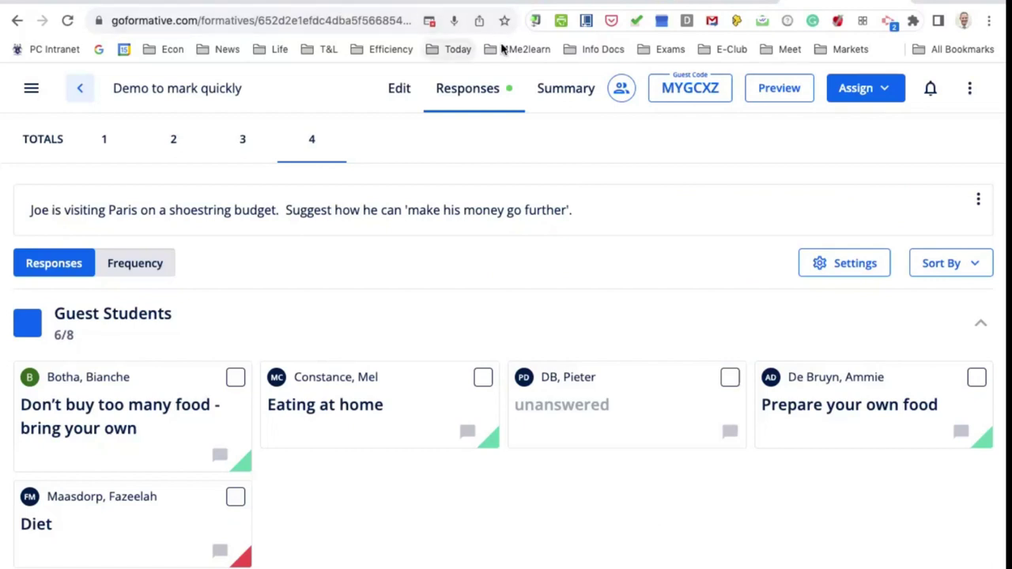
# - Check the chat in the Microsoft Teams meeting and return to the question 4 responses in Formative
pyautogui.hotkey('ctrl', 'Tab')
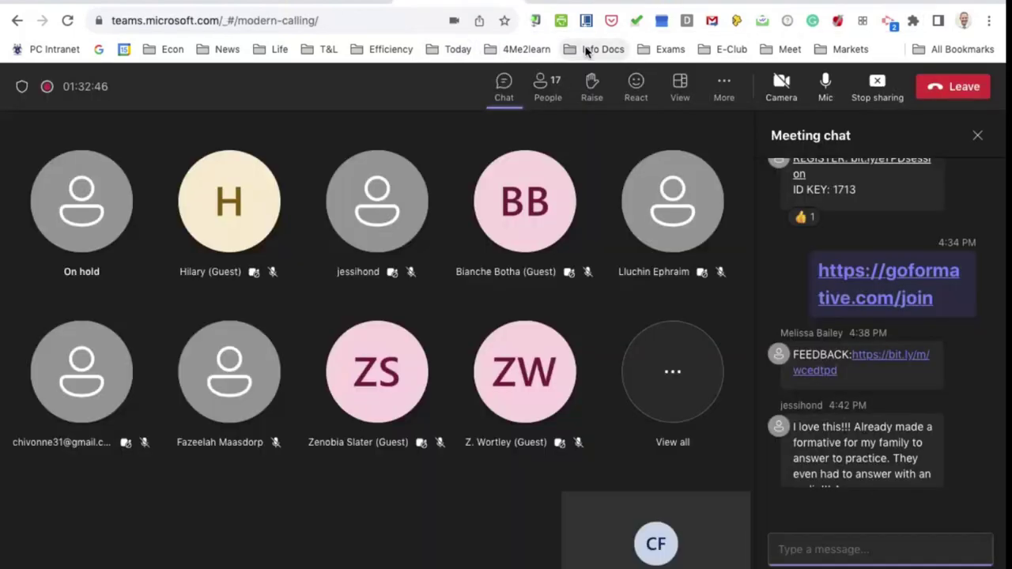
pyautogui.hotkey('ctrl', 'shift', 'Tab')
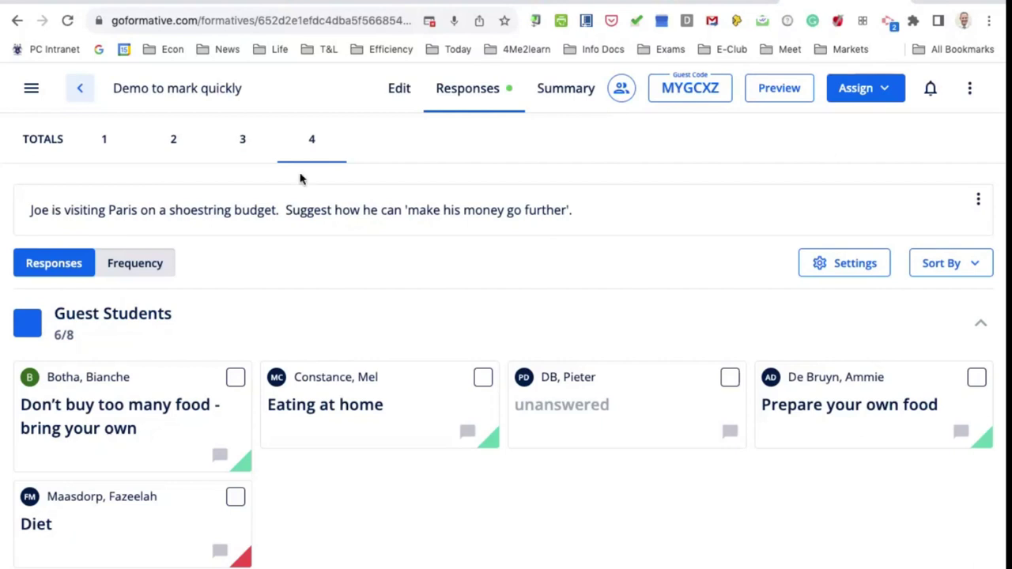
# - Leave the marked assessment and open the Demonstations folder from the top level of the formatives
pyautogui.click(69, 91)
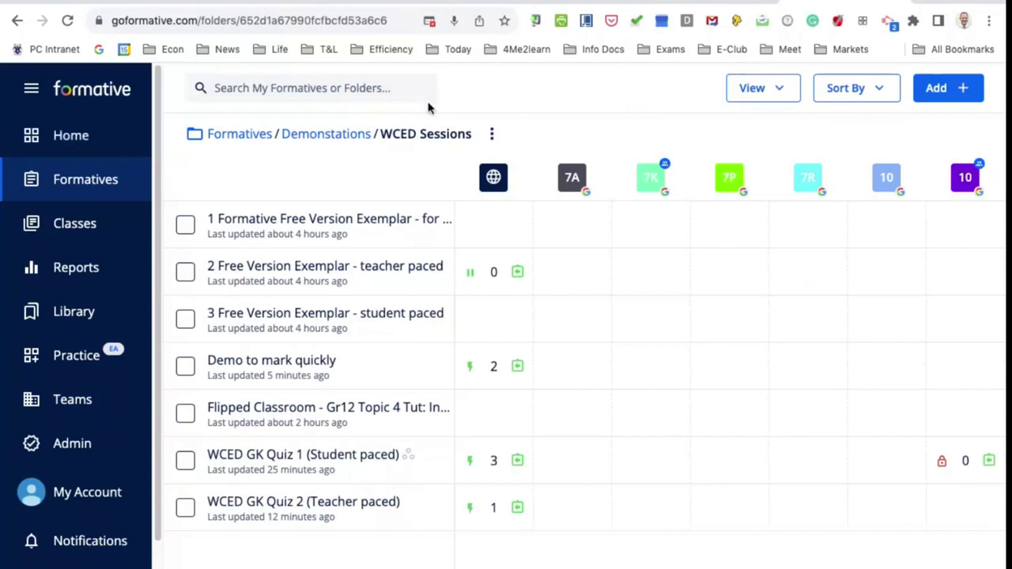
pyautogui.click(227, 134)
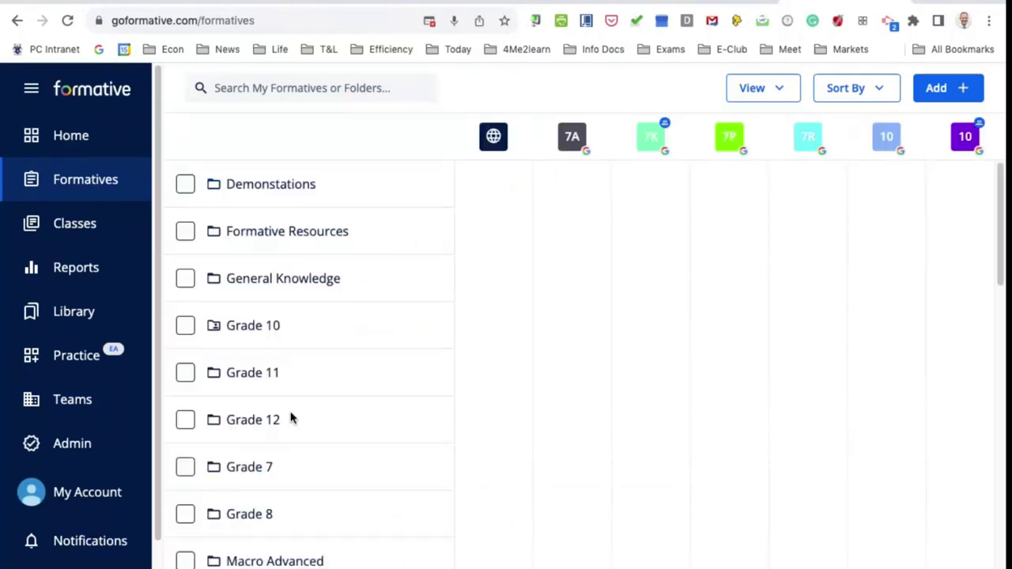
pyautogui.click(246, 190)
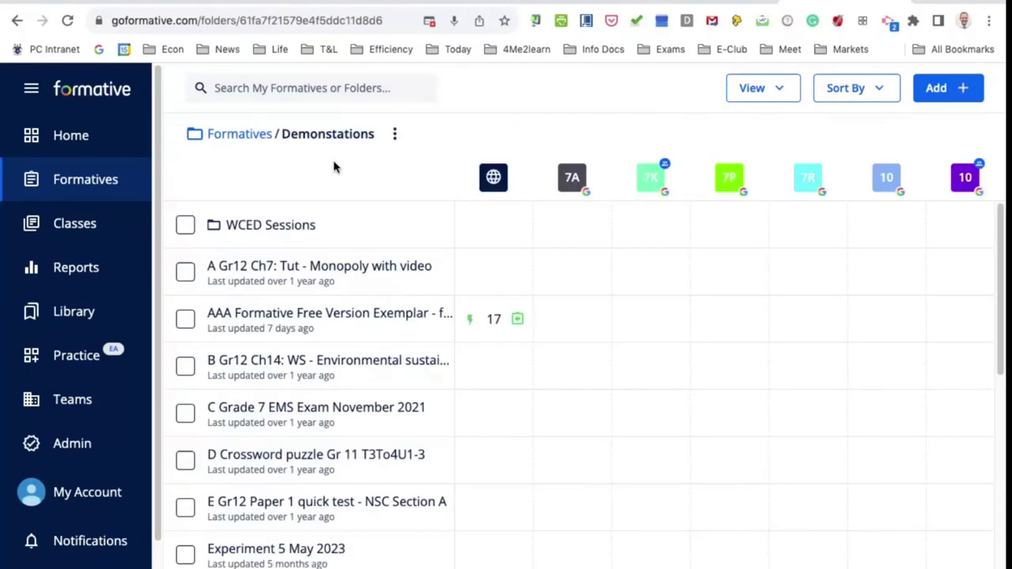
# - Create a new blank formative in the Demonstations folder and title it "WCED Demo Formative"
pyautogui.click(958, 88)
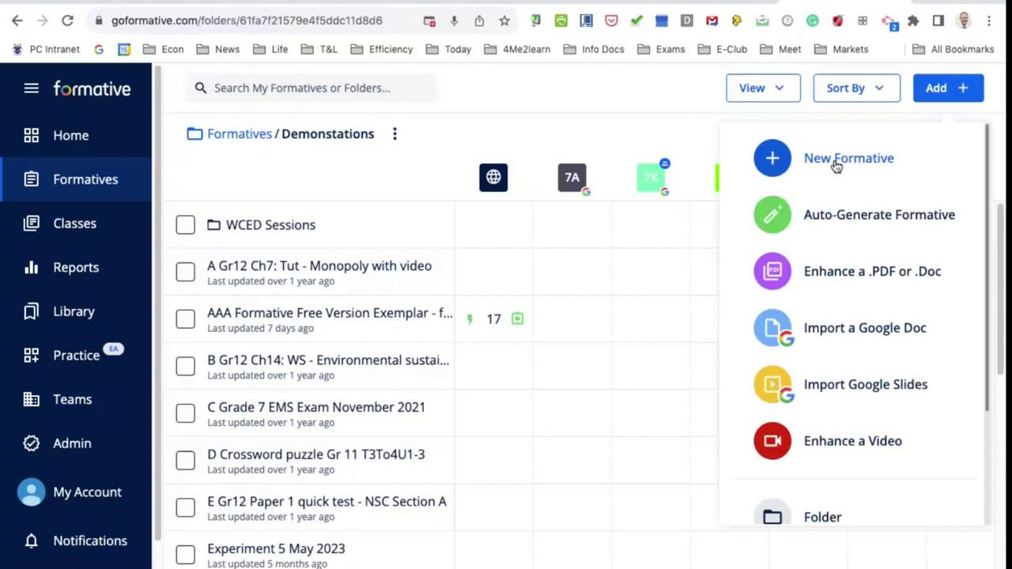
pyautogui.click(835, 164)
pyautogui.click(114, 87)
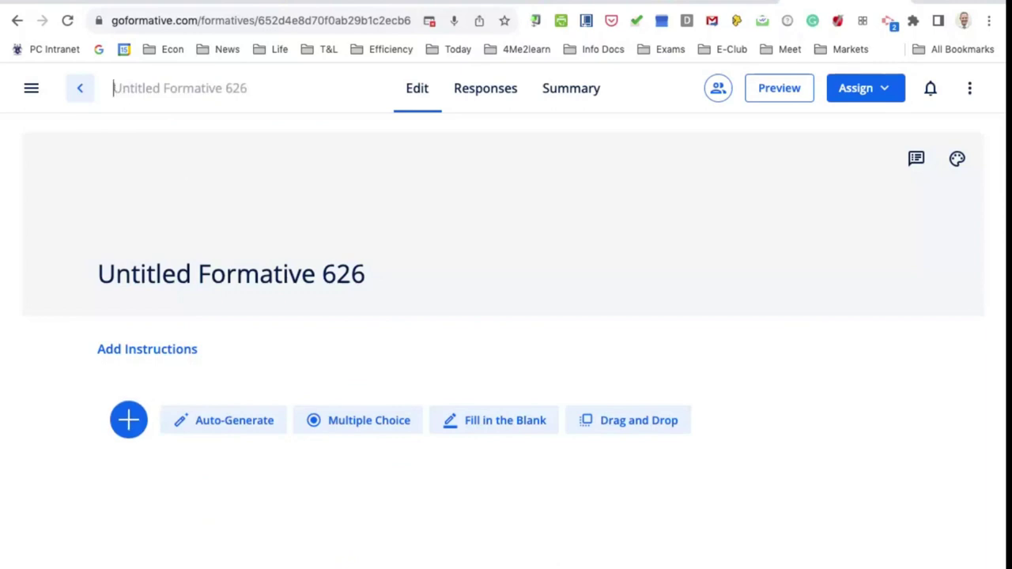
pyautogui.write('WCED Dem')
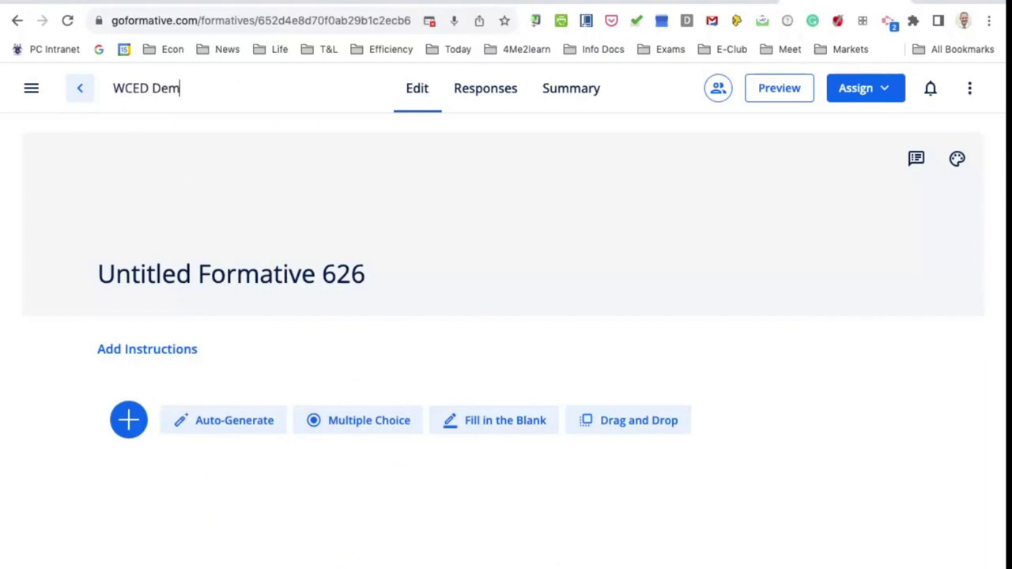
pyautogui.write('o Formative')
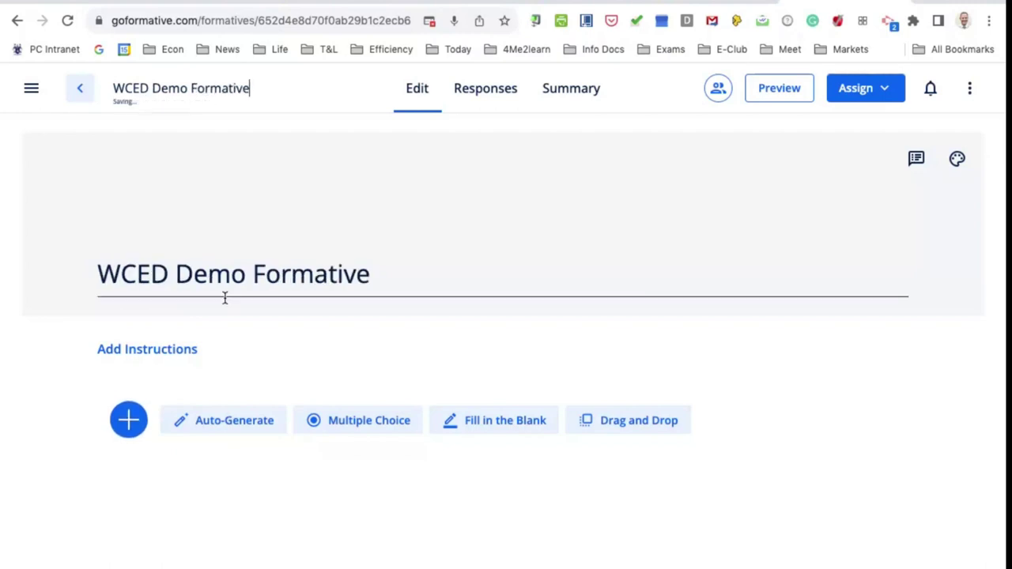
pyautogui.click(129, 422)
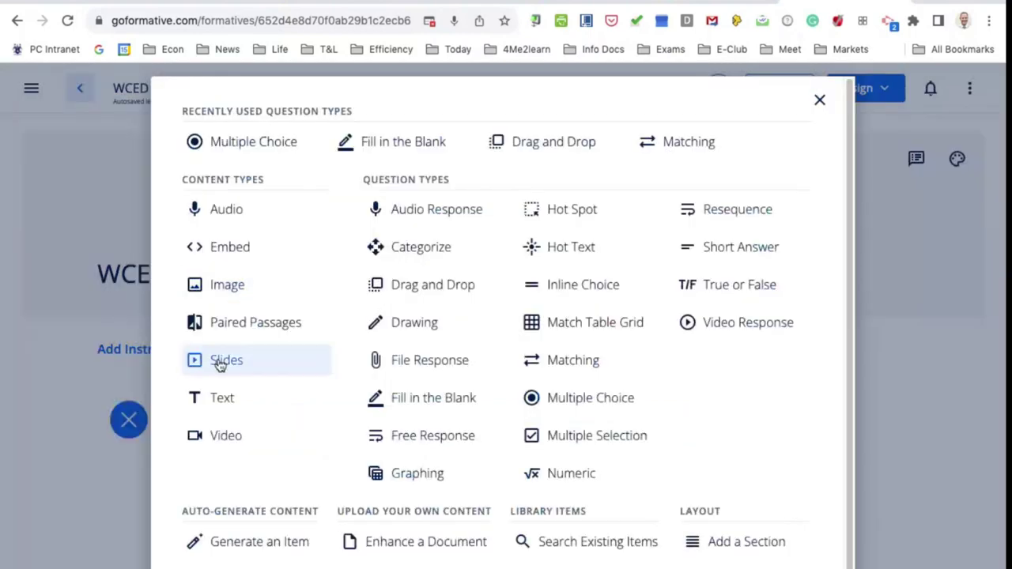
pyautogui.click(212, 290)
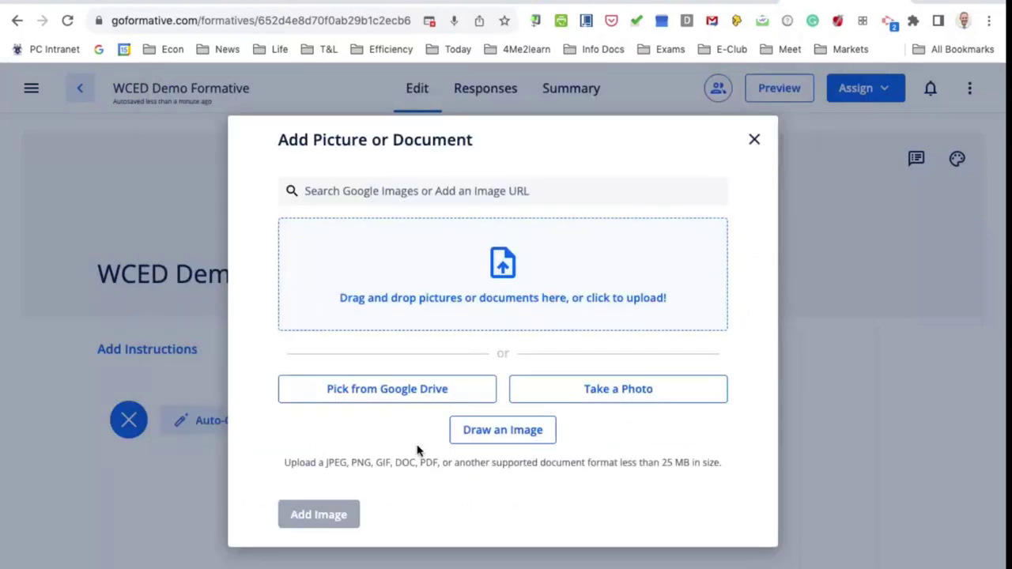
pyautogui.click(754, 139)
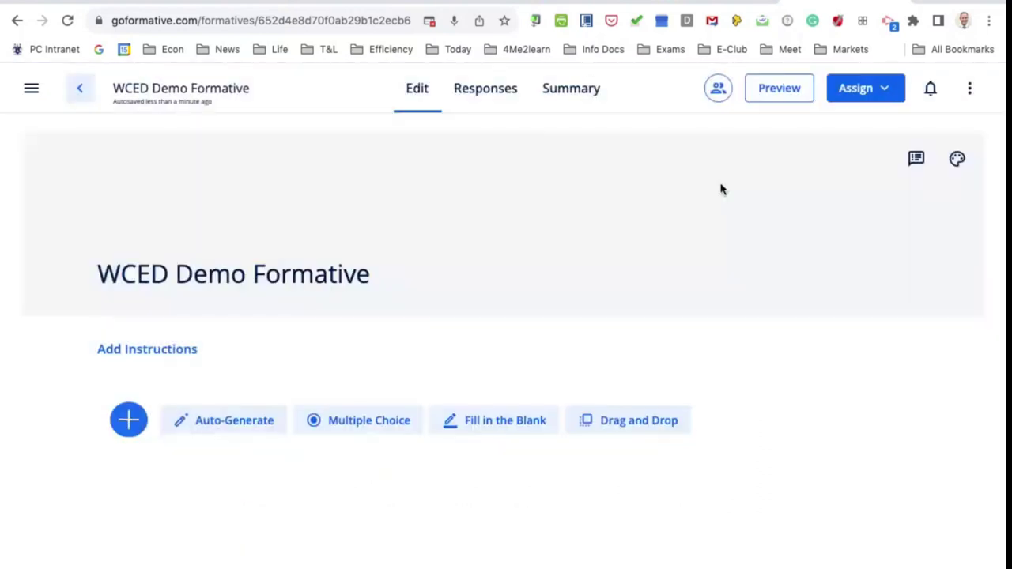
# - Add a text content item to the formative reading "Study your notes, page 8-15."
pyautogui.click(129, 419)
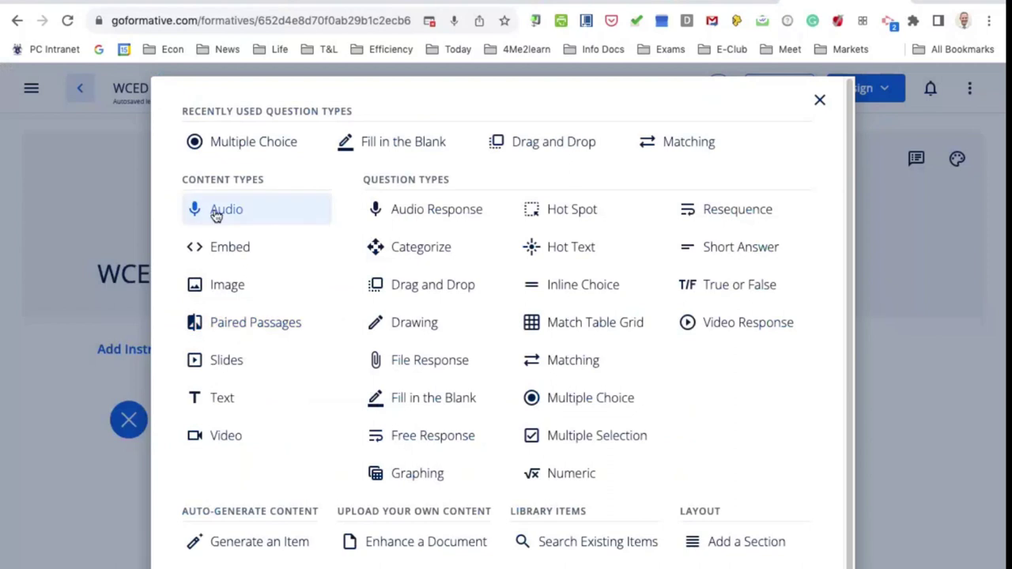
pyautogui.click(218, 401)
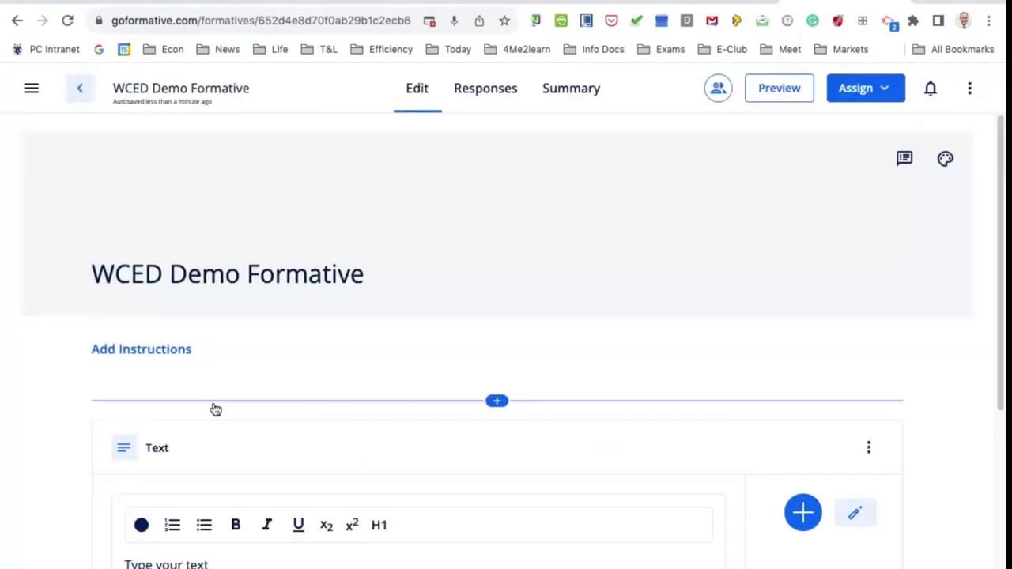
pyautogui.scroll(-3, 194, 380)
pyautogui.click(183, 383)
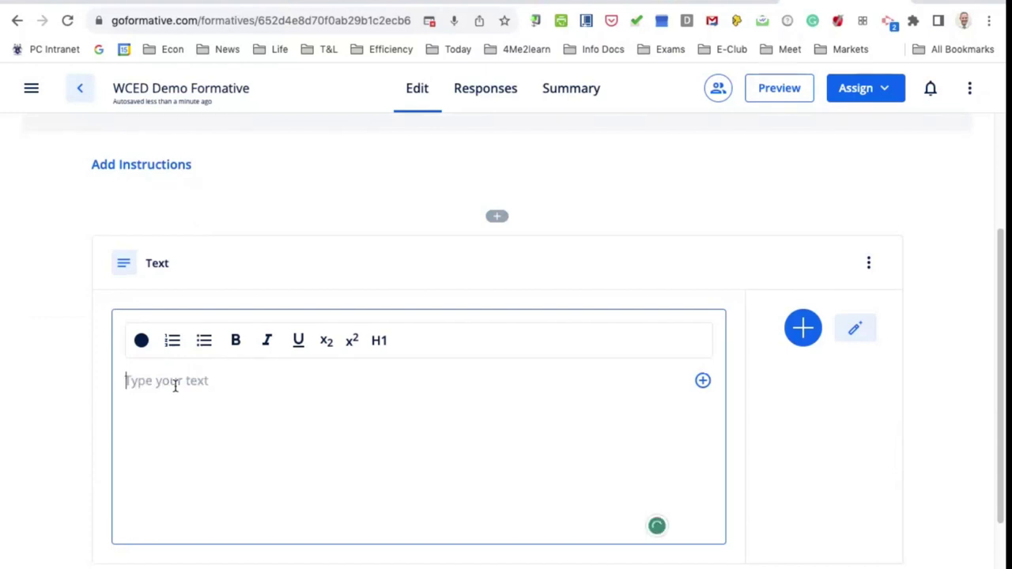
pyautogui.write('Study your not')
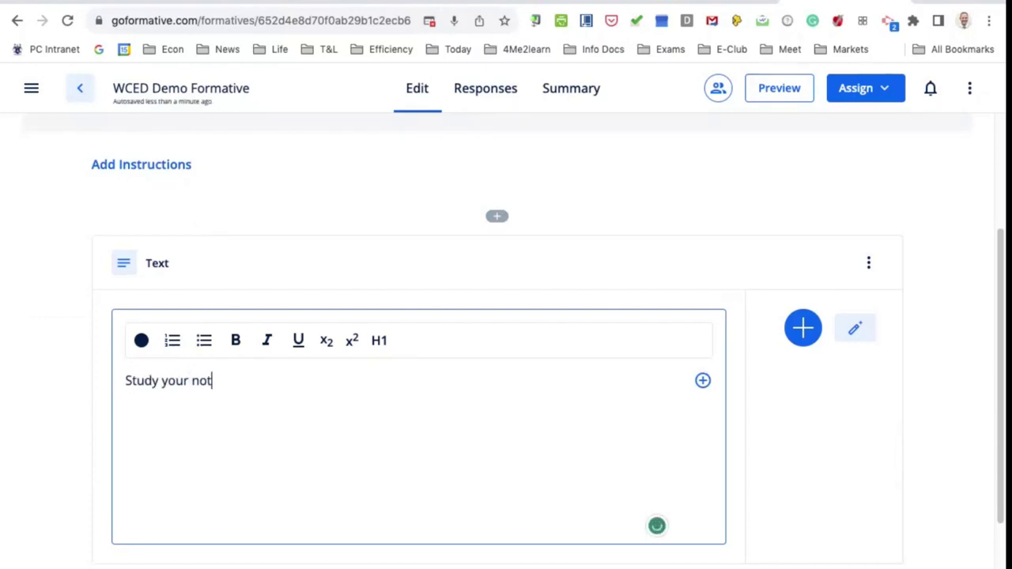
pyautogui.write('es')
pyautogui.write(', page 8-1')
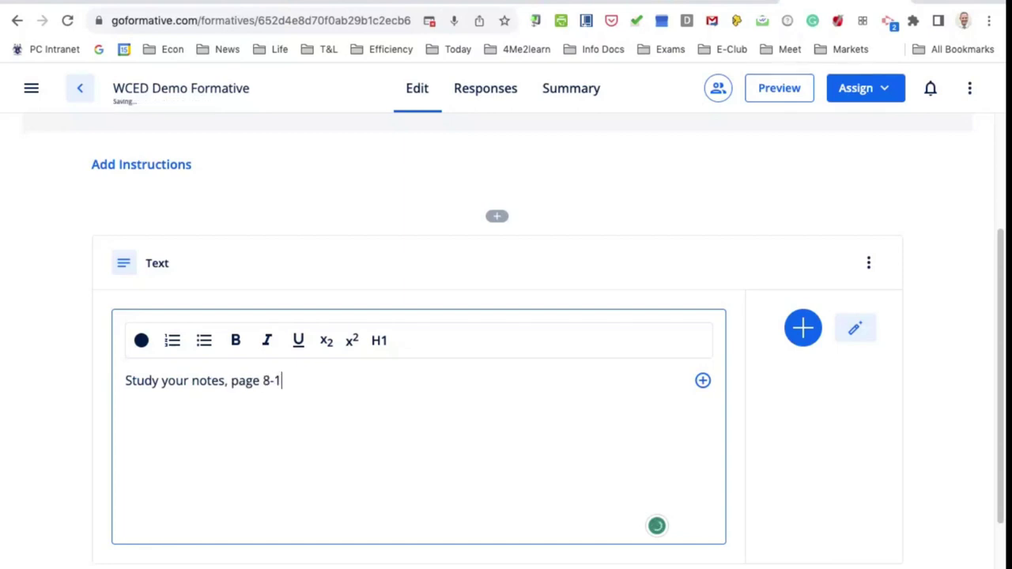
pyautogui.write('5')
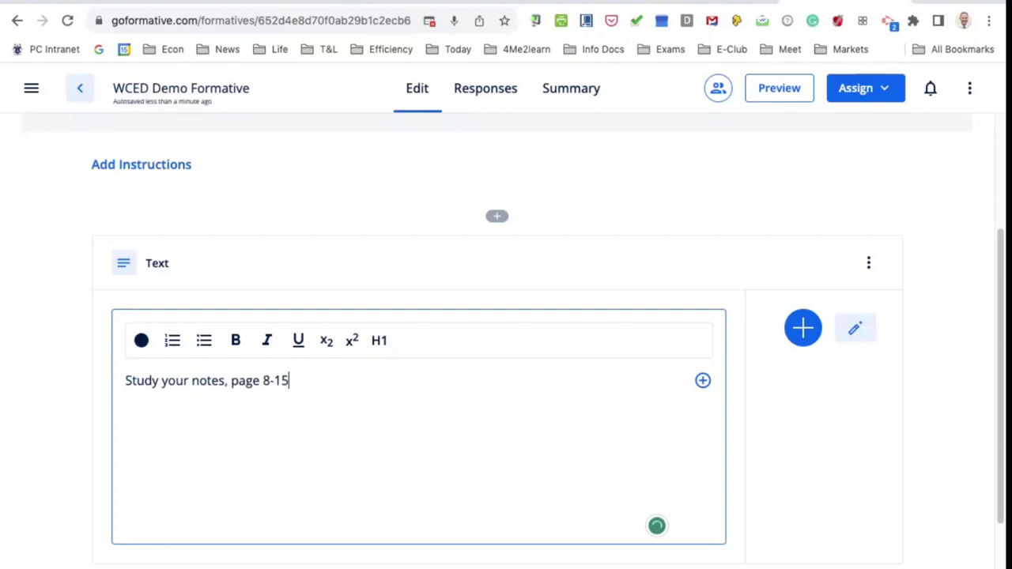
pyautogui.write('.')
# - Insert the image bird feeder.jpeg from the Pictures folder below the sentence in the text item
pyautogui.click(703, 382)
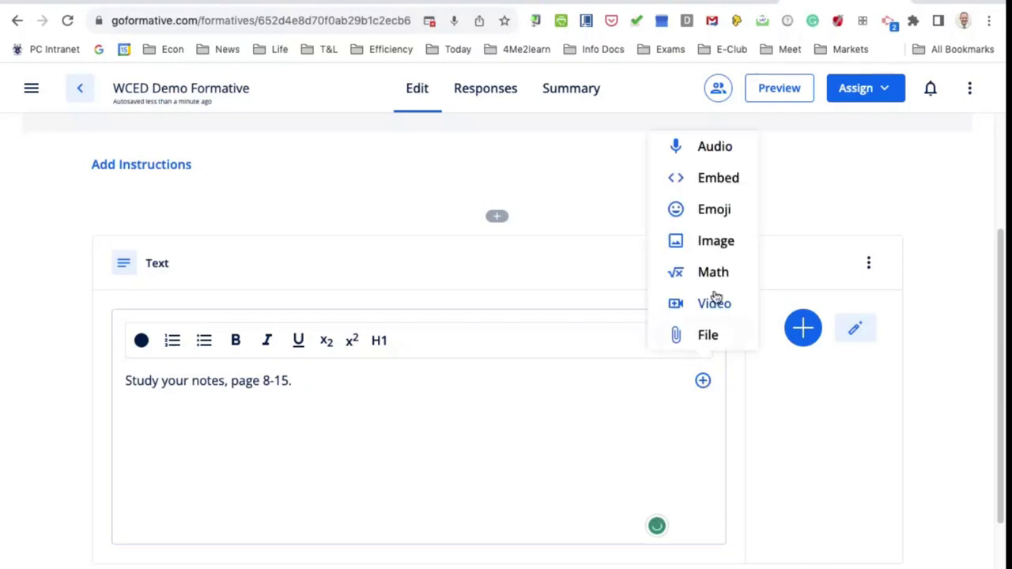
pyautogui.click(716, 245)
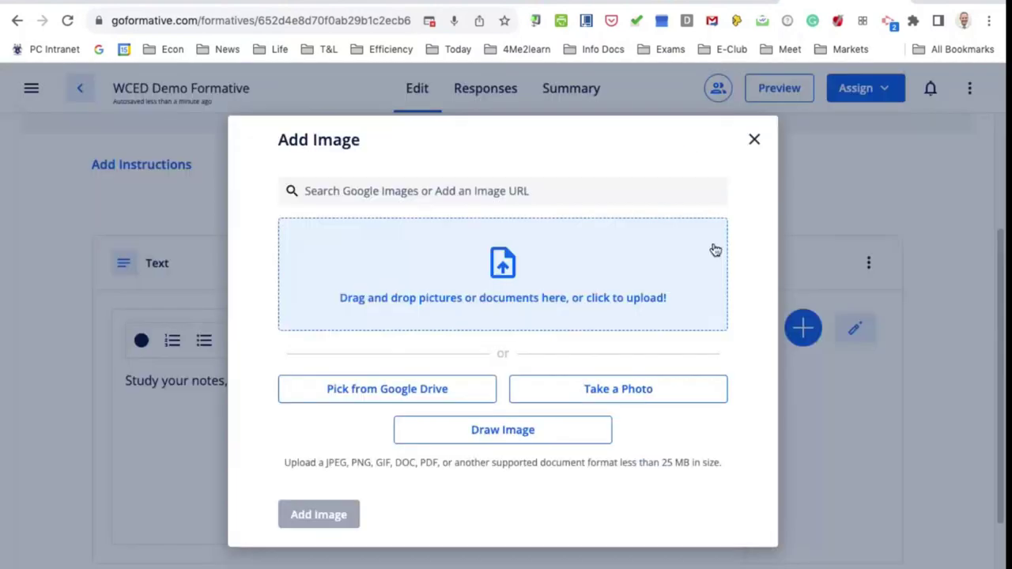
pyautogui.click(503, 271)
pyautogui.click(99, 176)
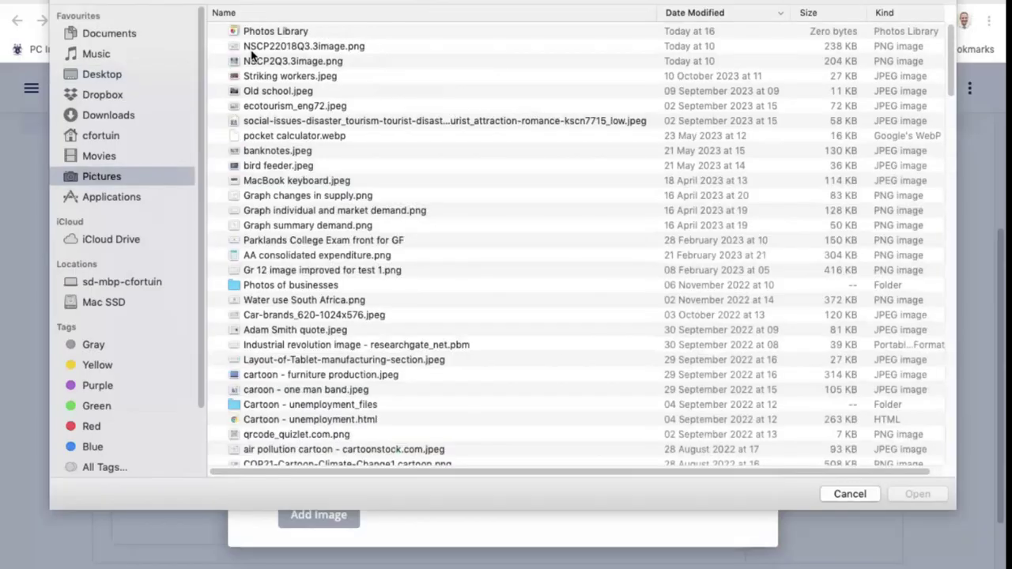
pyautogui.click(268, 166)
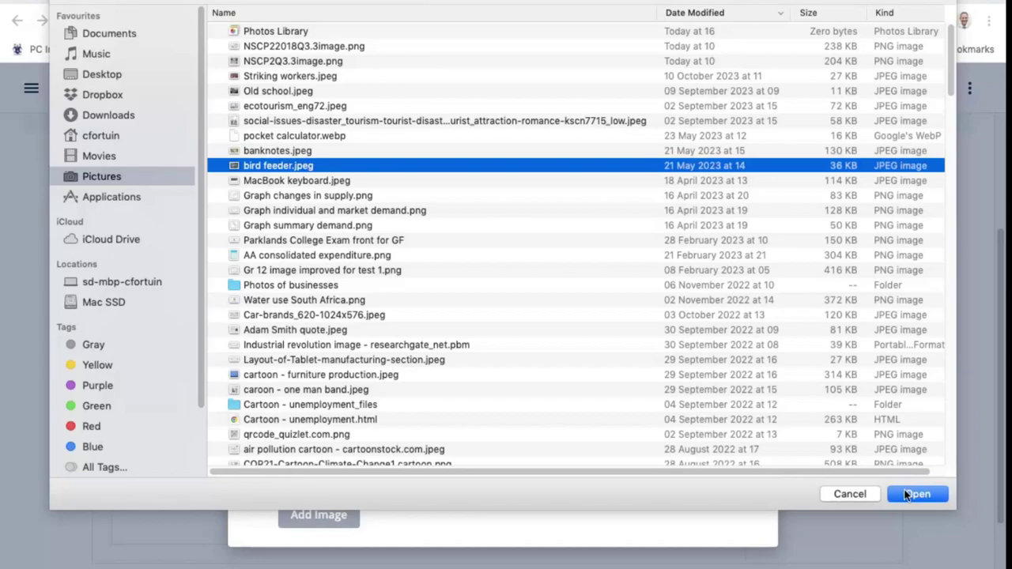
pyautogui.click(909, 494)
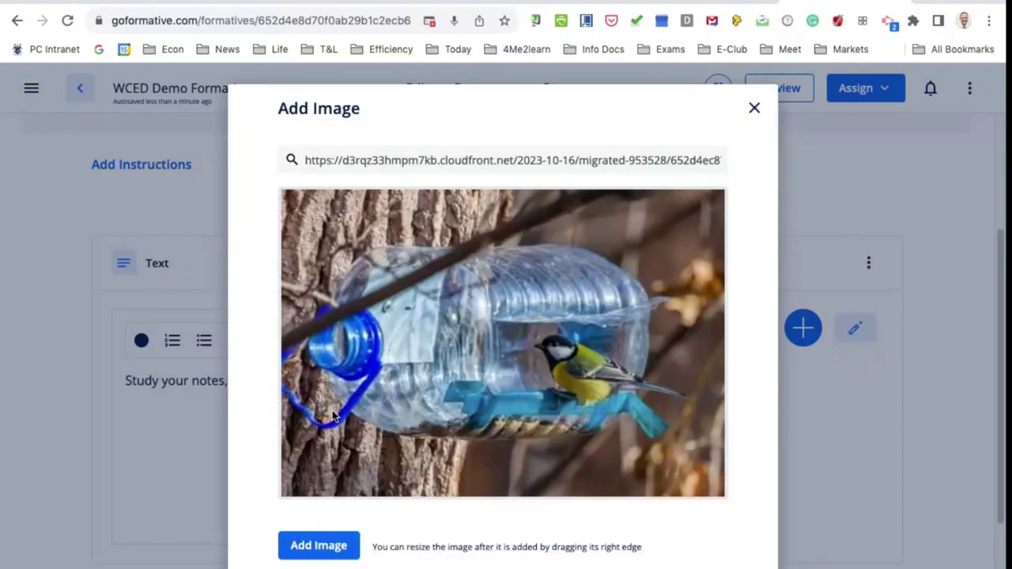
pyautogui.click(316, 545)
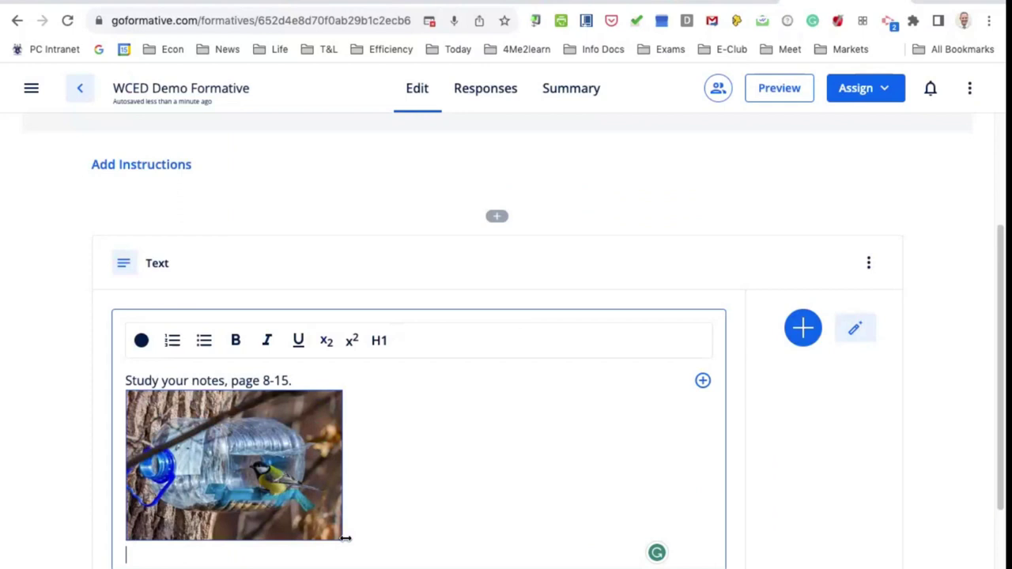
# - Enlarge the bird feeder image in the text item to about one and a half times its width
pyautogui.moveTo(345, 538); pyautogui.dragTo(583, 510)
pyautogui.scroll(-3, 581, 512)
pyautogui.scroll(2, 582, 512)
pyautogui.scroll(-1, 577, 513)
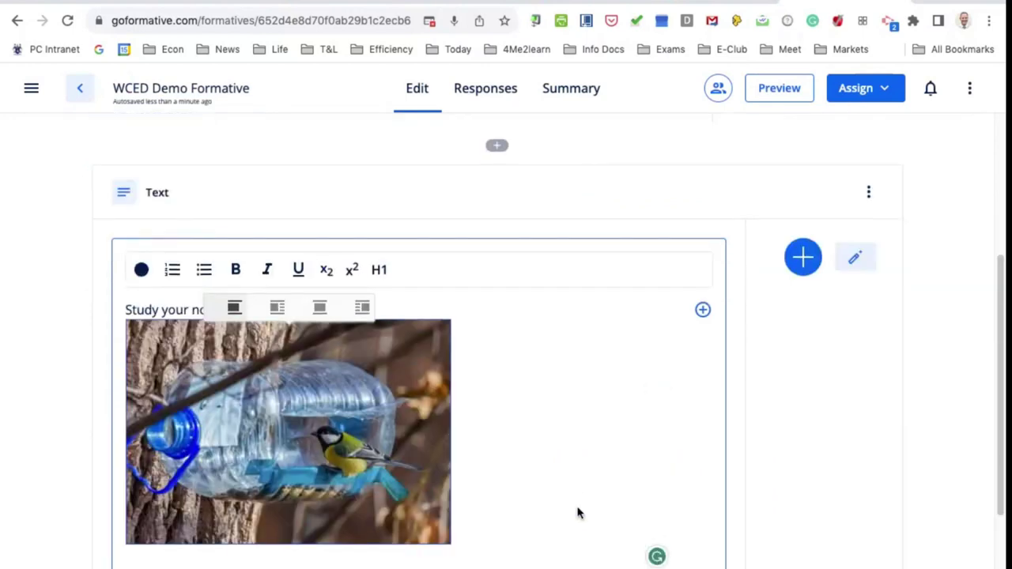
# - Add an image content item below the text item using banknotes.jpeg from the Pictures folder
pyautogui.scroll(-2, 577, 513)
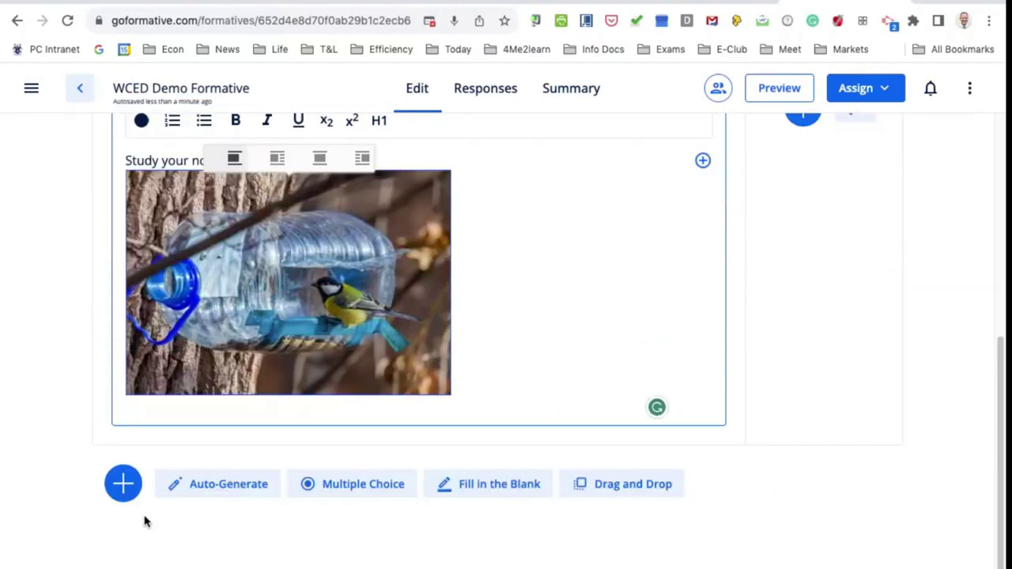
pyautogui.click(123, 484)
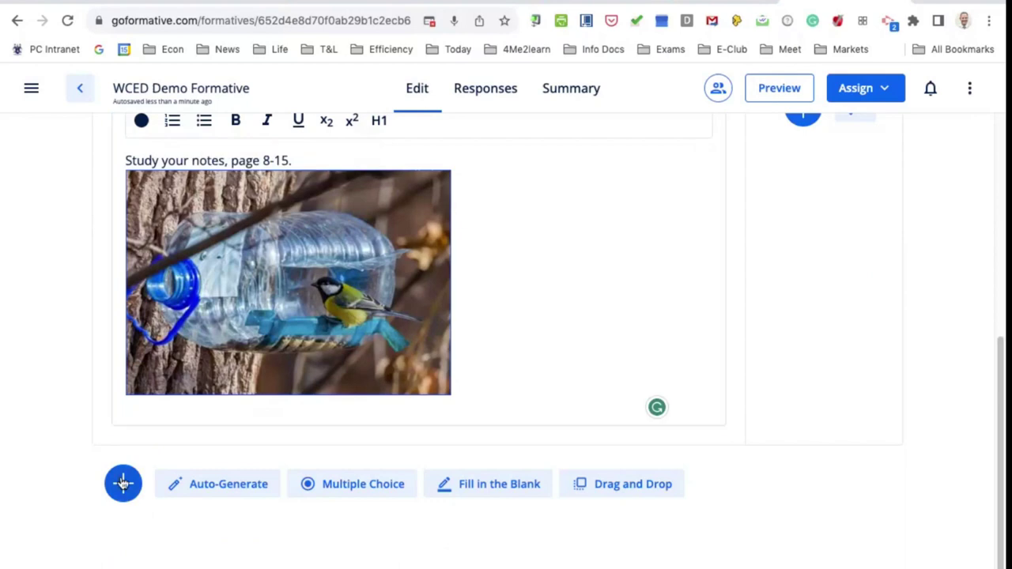
pyautogui.click(124, 484)
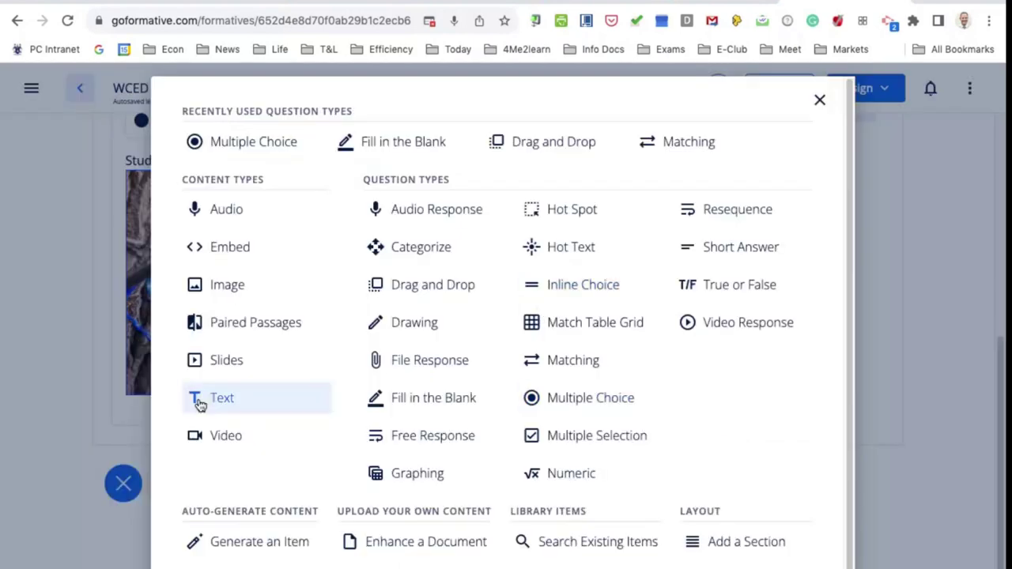
pyautogui.click(222, 286)
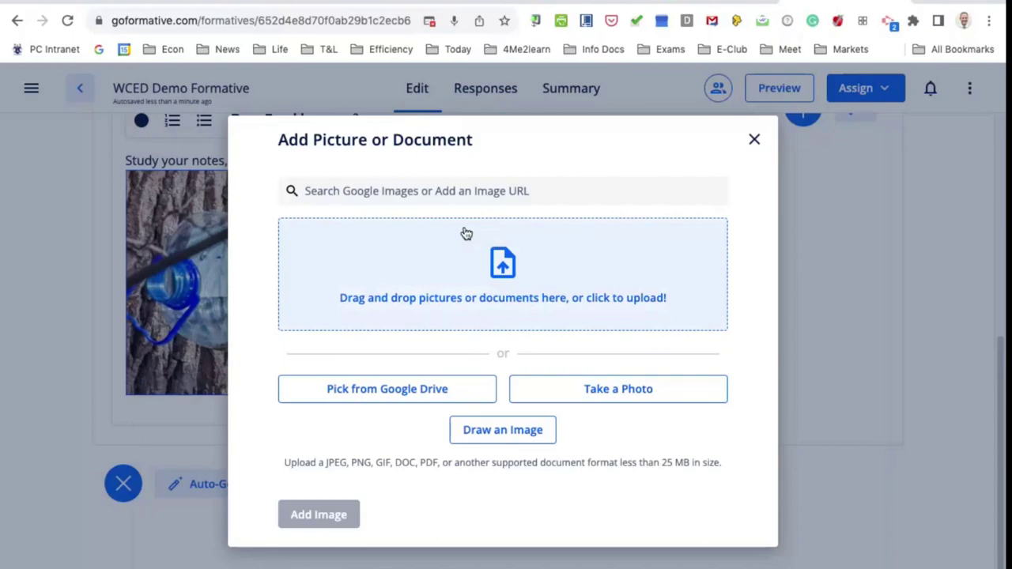
pyautogui.click(512, 274)
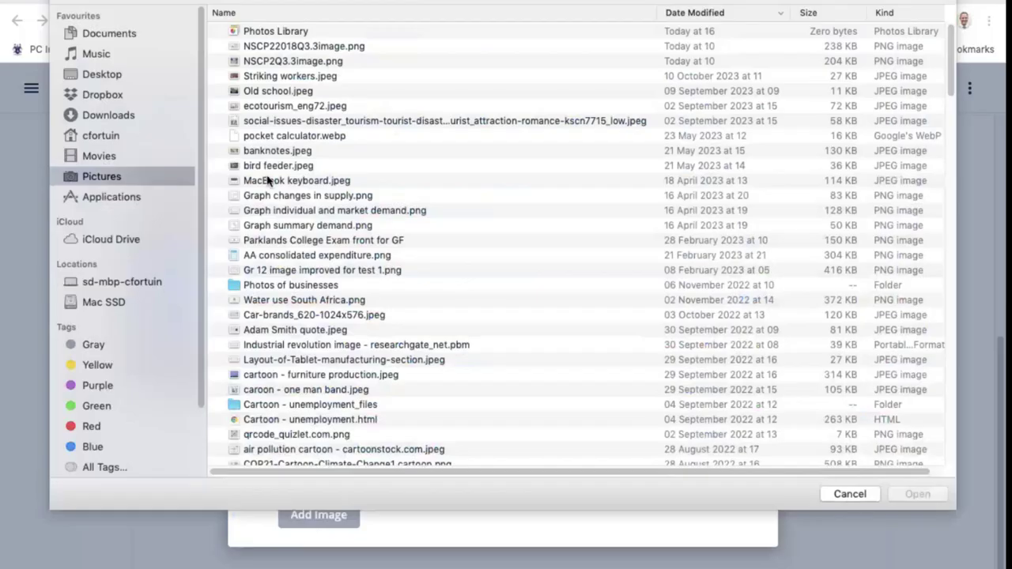
pyautogui.click(277, 151)
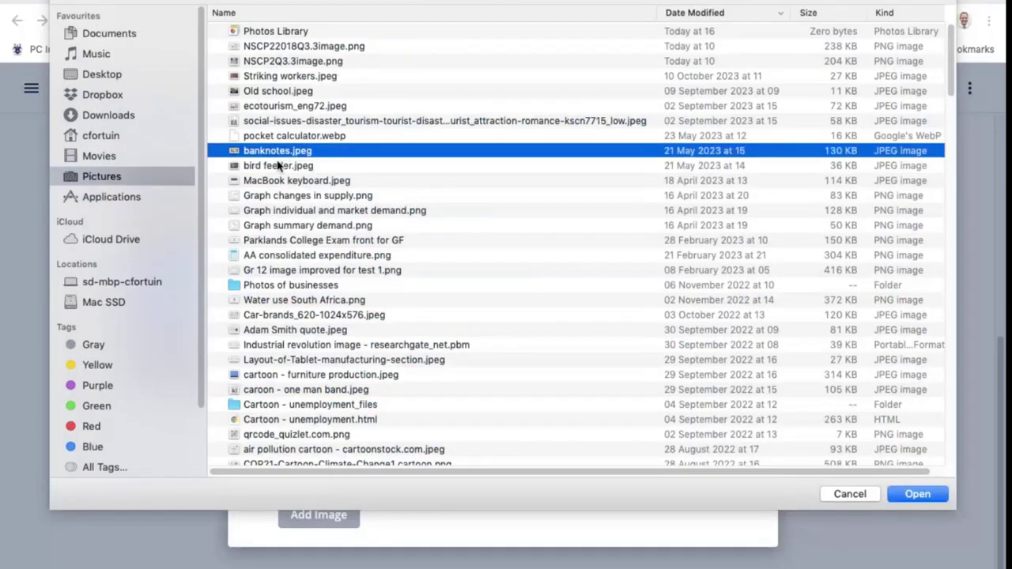
pyautogui.click(912, 498)
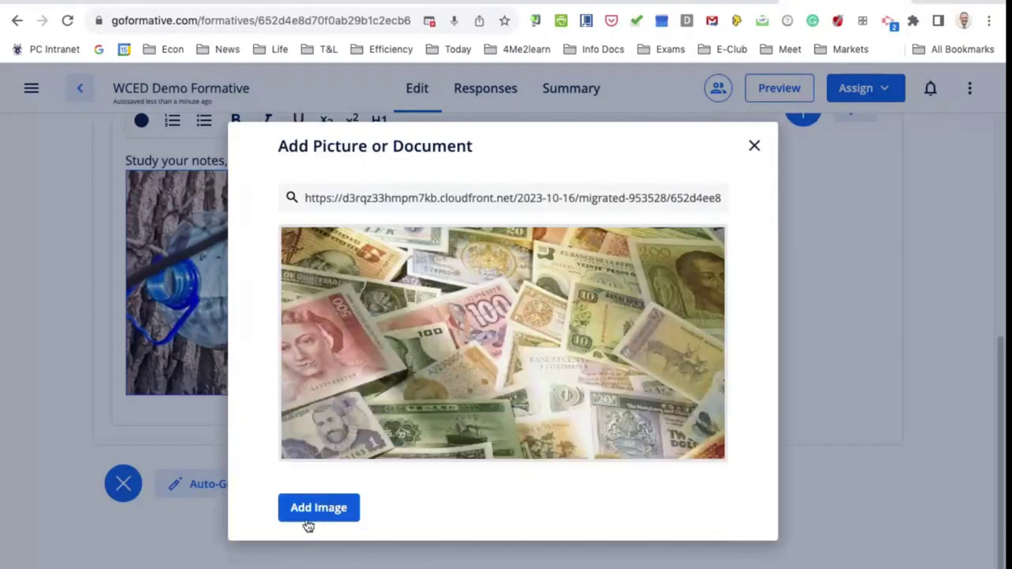
pyautogui.click(316, 509)
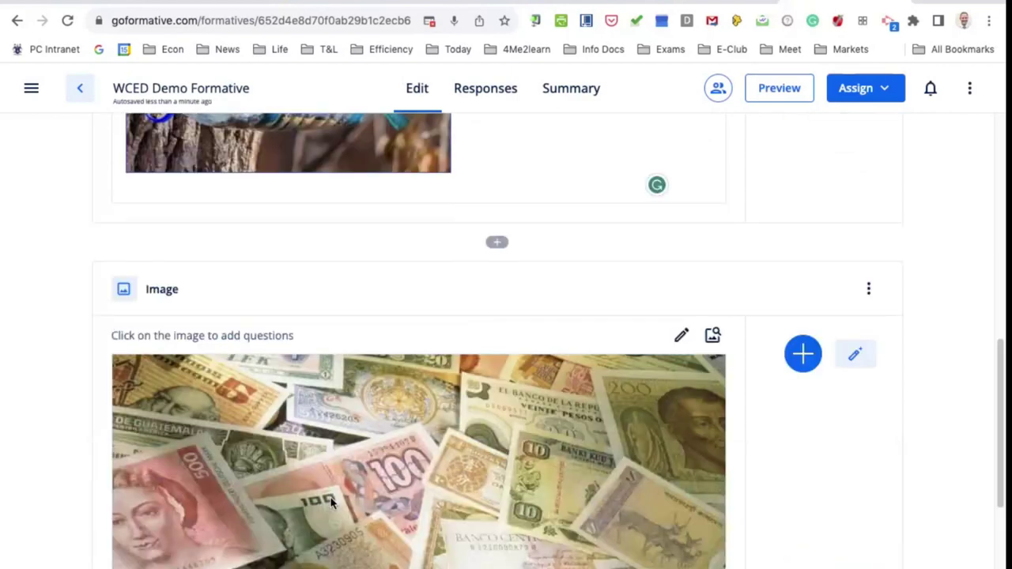
# - Add a text item beside the banknotes image reading "Look at the photo and then answer the questions."
pyautogui.scroll(-2, 368, 455)
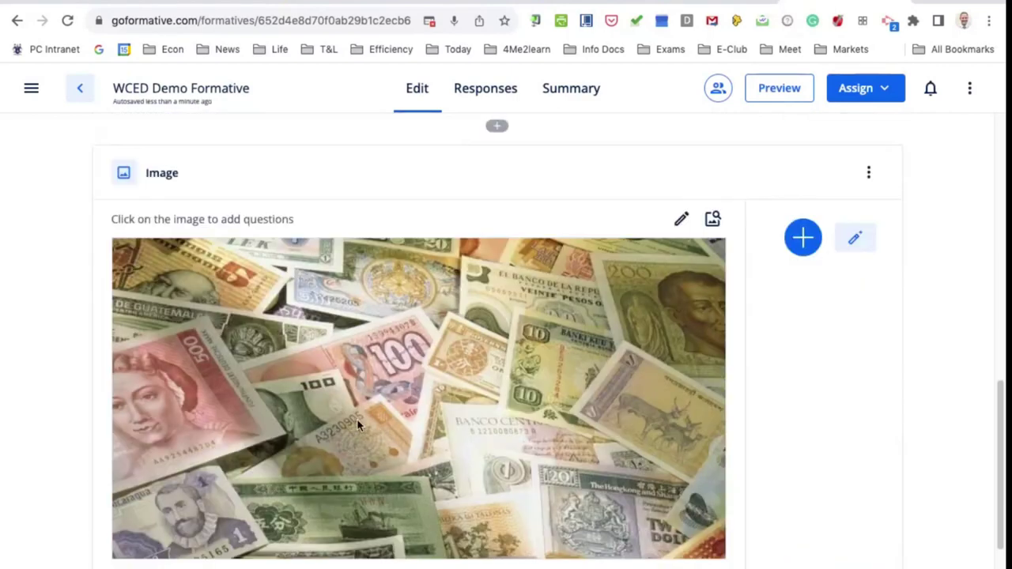
pyautogui.click(804, 240)
pyautogui.click(260, 388)
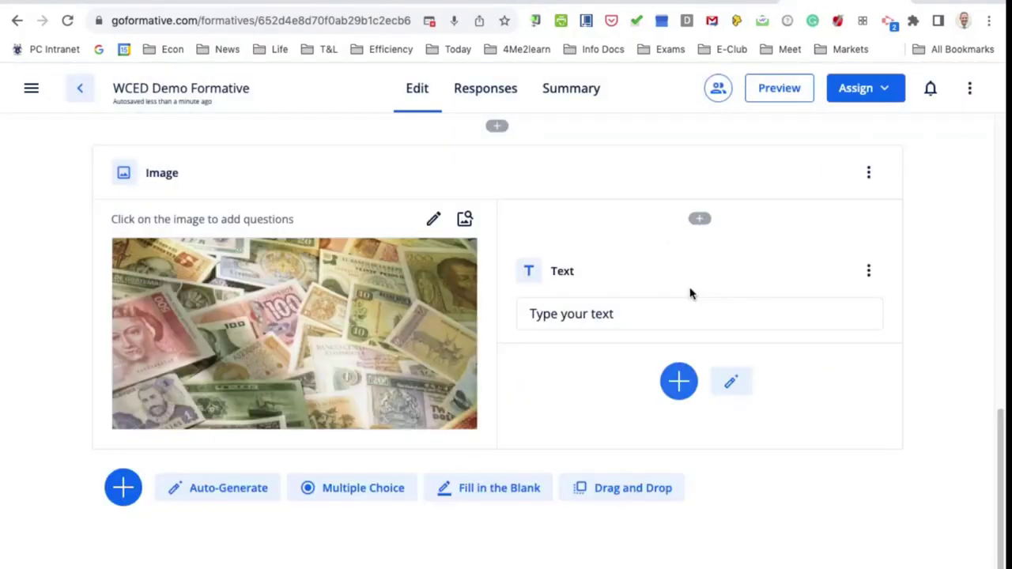
pyautogui.click(690, 312)
pyautogui.write('L')
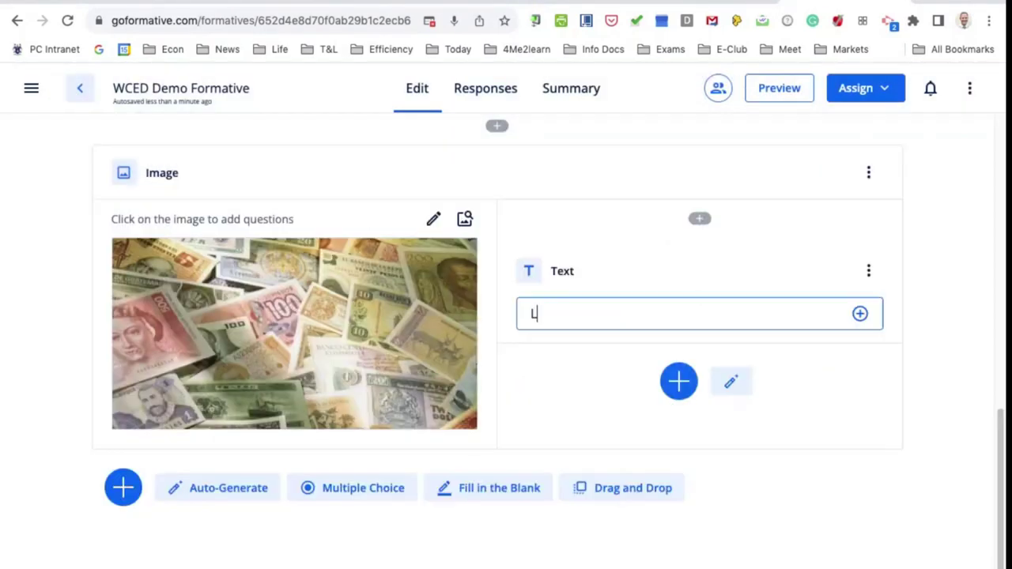
pyautogui.write('ook at the photo and then ')
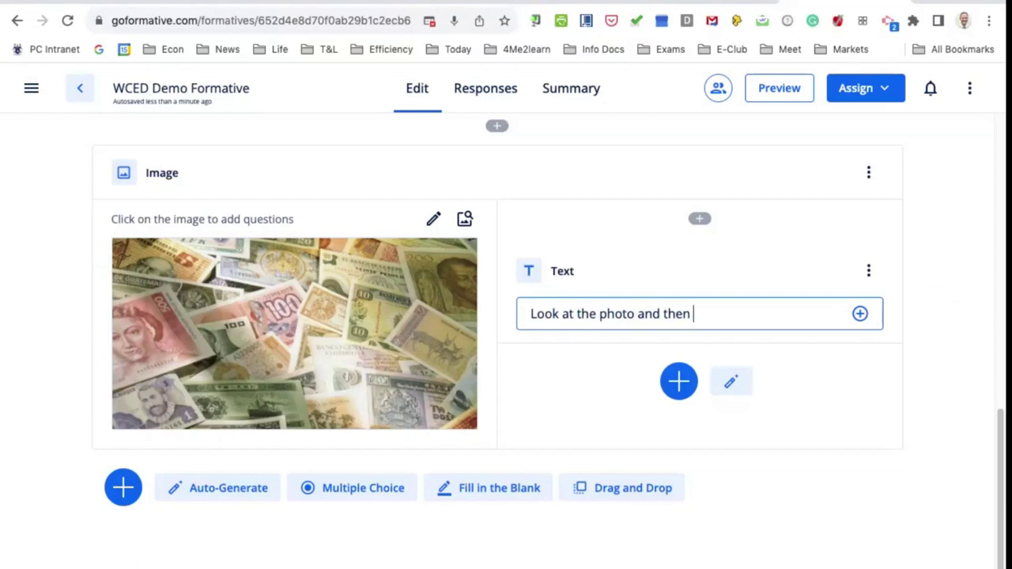
pyautogui.write('answer the que')
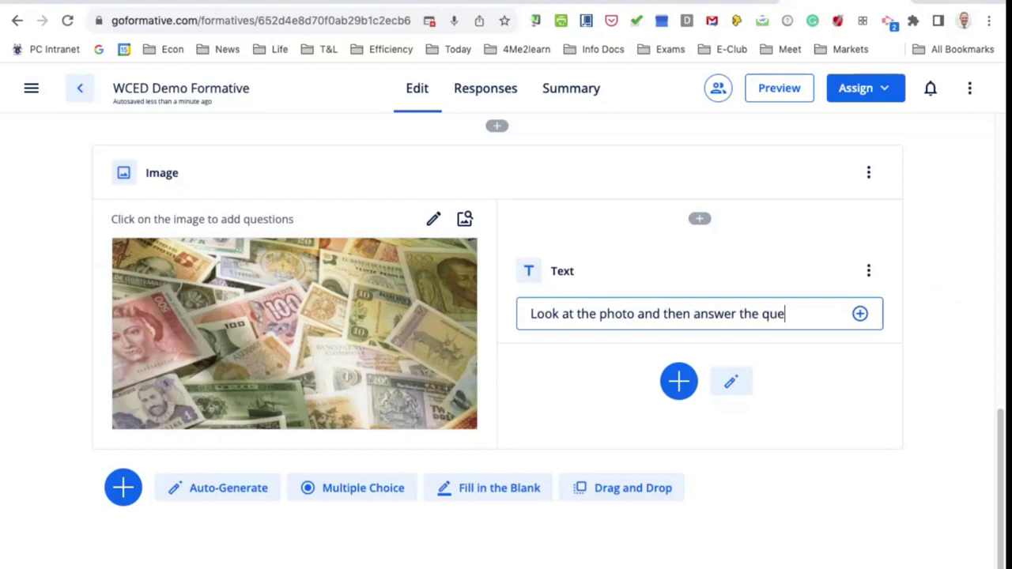
pyautogui.write('stions')
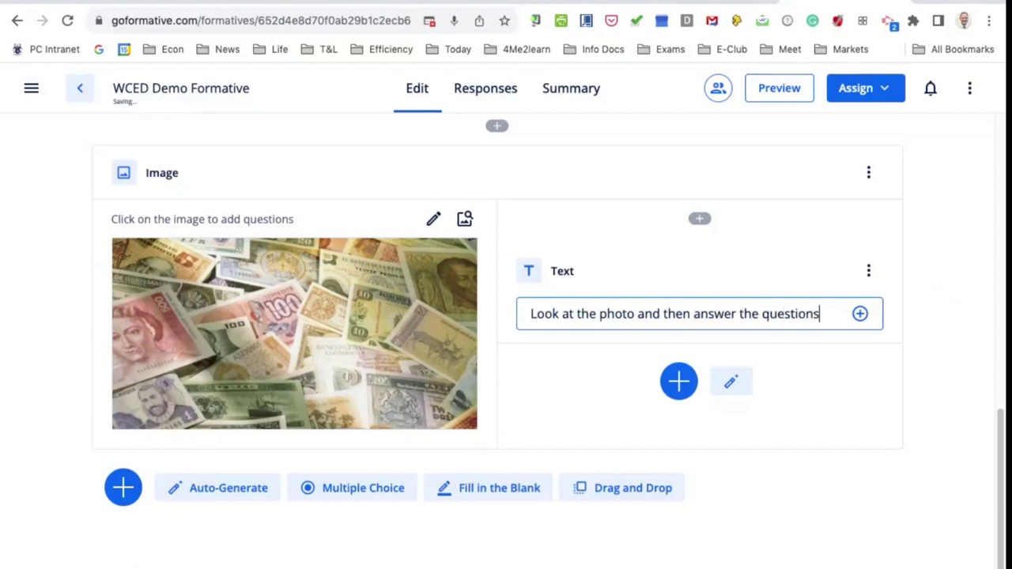
pyautogui.write('.')
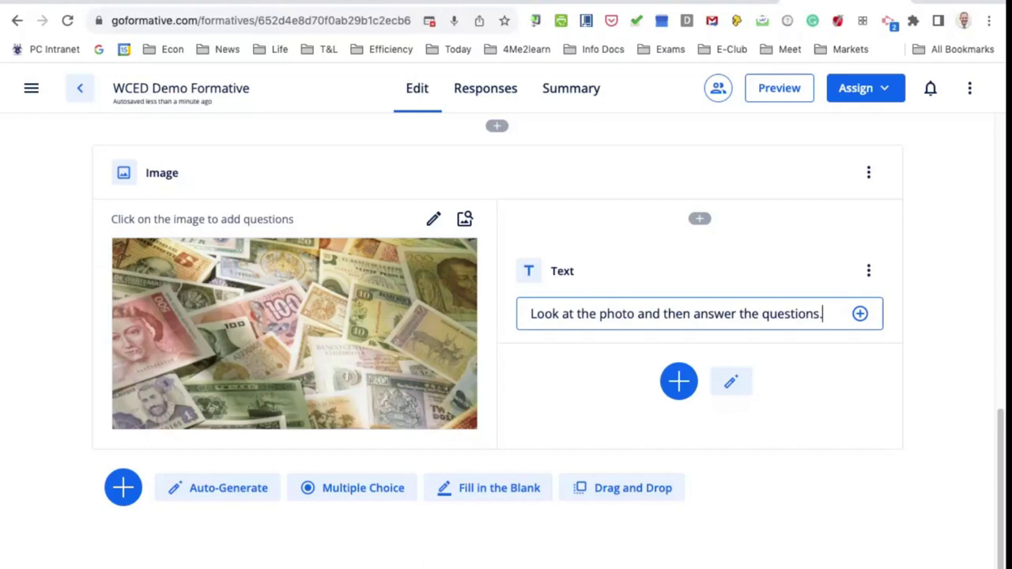
pyautogui.click(861, 316)
# - Add a multiple choice question below the text beside the banknotes image, asking "Is the rand in the photo"
pyautogui.click(680, 383)
pyautogui.click(680, 383)
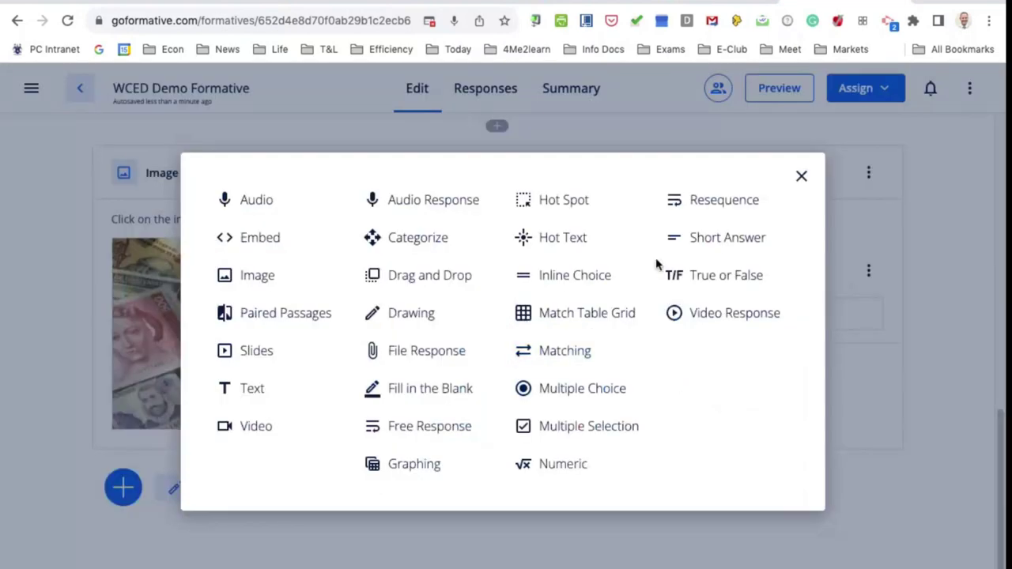
pyautogui.click(565, 383)
pyautogui.click(699, 363)
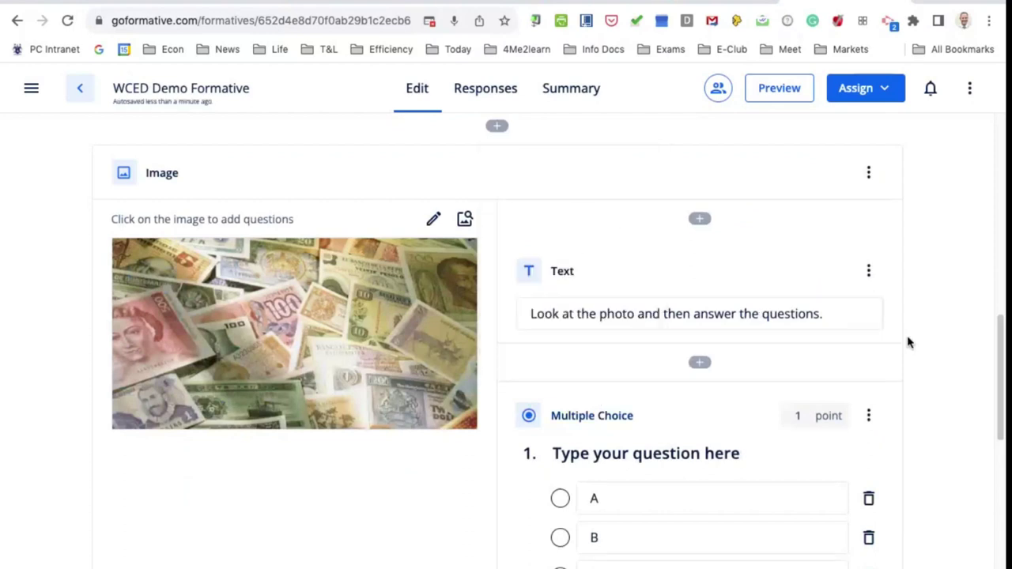
pyautogui.click(752, 448)
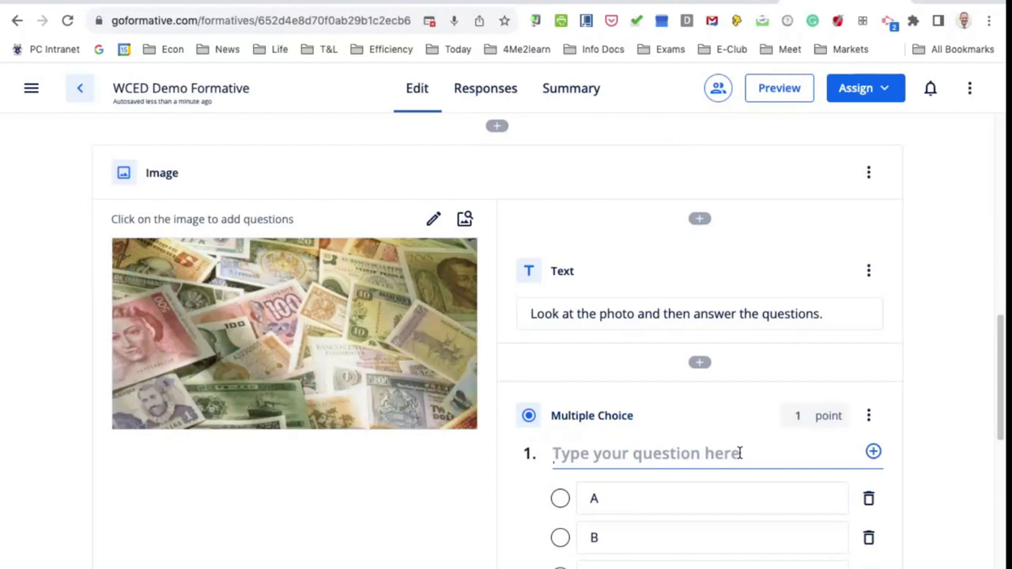
pyautogui.write('Is the r')
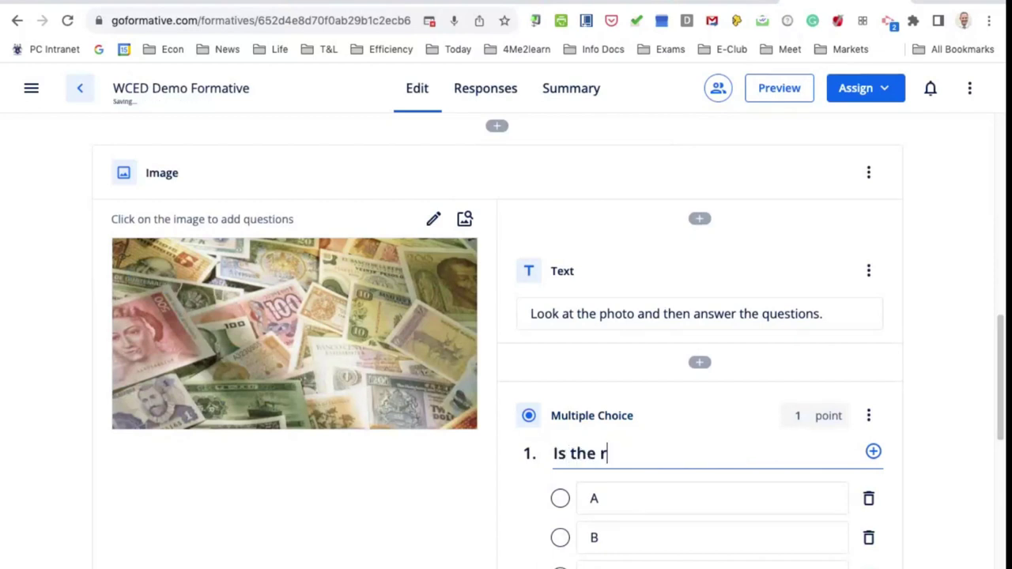
pyautogui.write('and in the phoot')
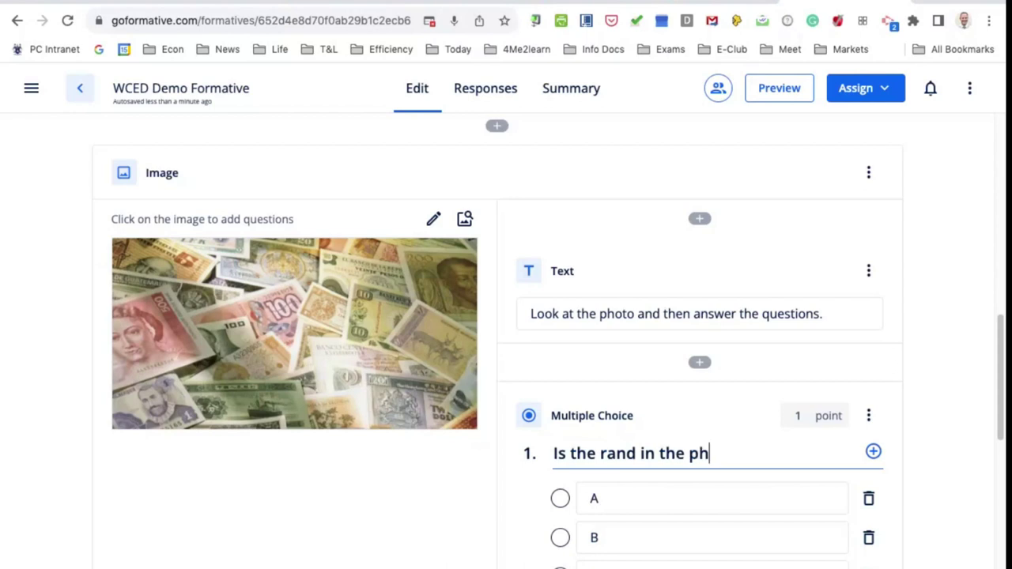
pyautogui.press('BackSpace')
pyautogui.press('BackSpace')
pyautogui.write('to')
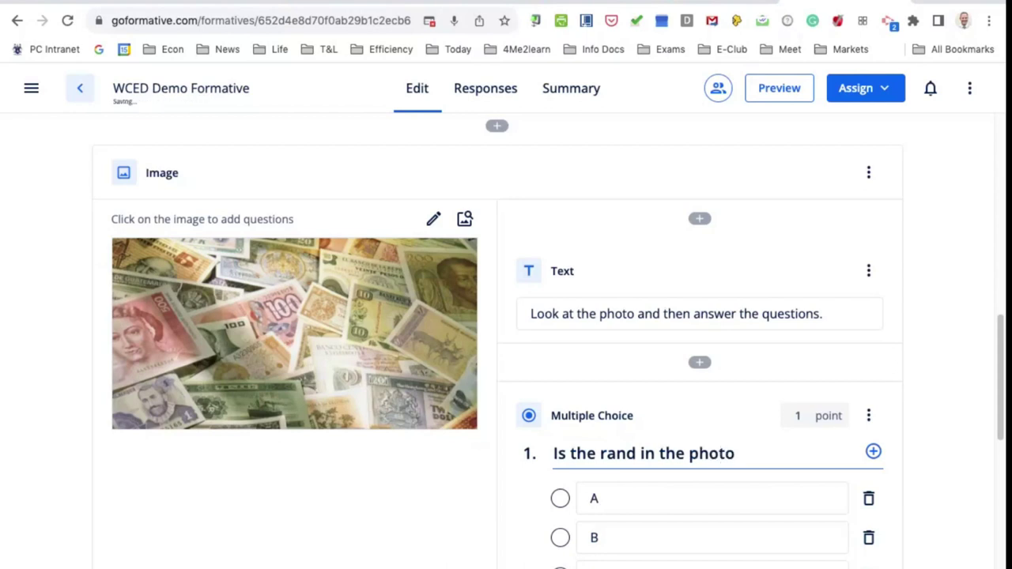
# - Replace answer choices A and B of the rand question with Yes and No
pyautogui.click(593, 500)
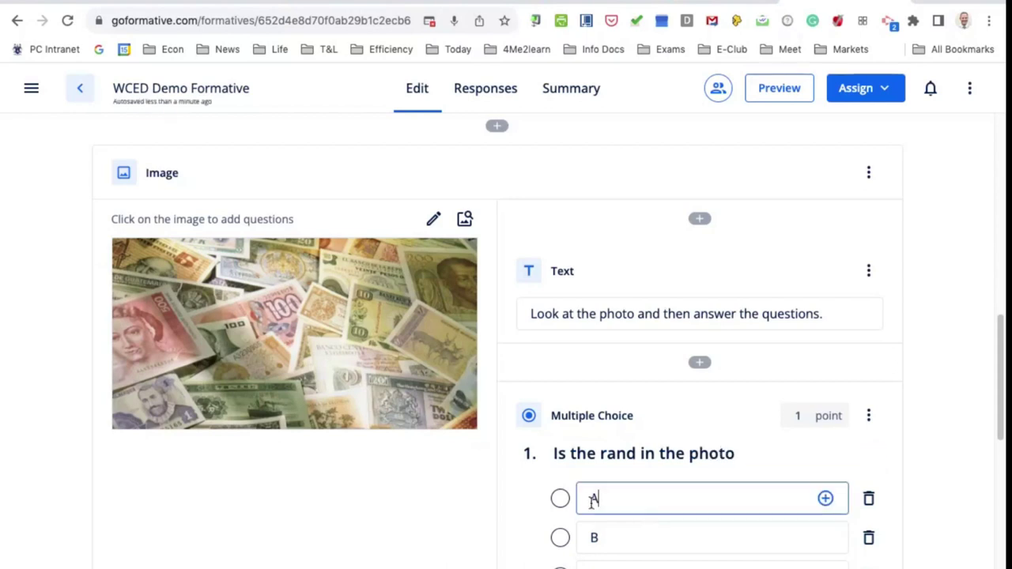
pyautogui.doubleClick(593, 500)
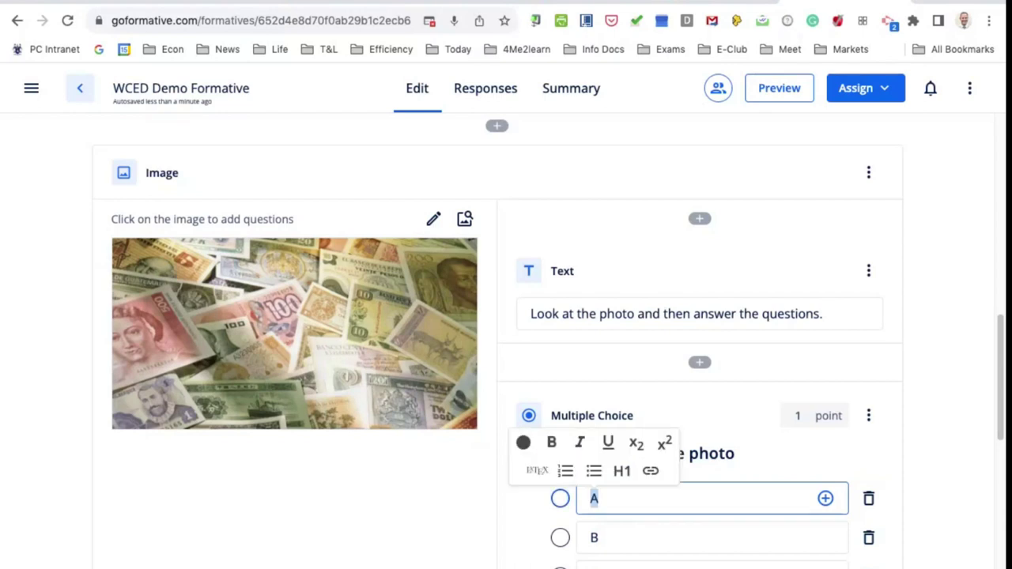
pyautogui.press('BackSpace')
pyautogui.write('Yes')
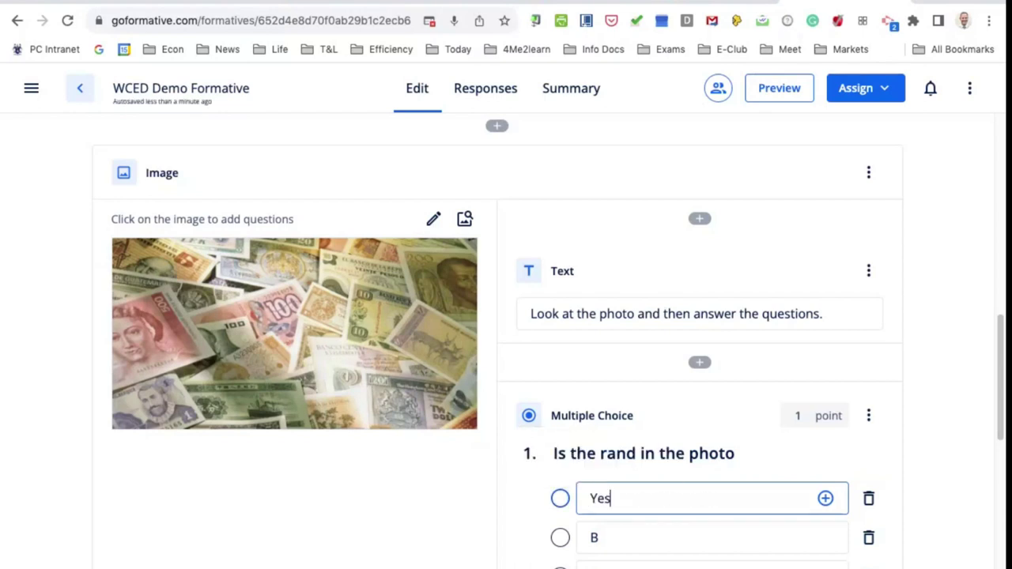
pyautogui.doubleClick(594, 538)
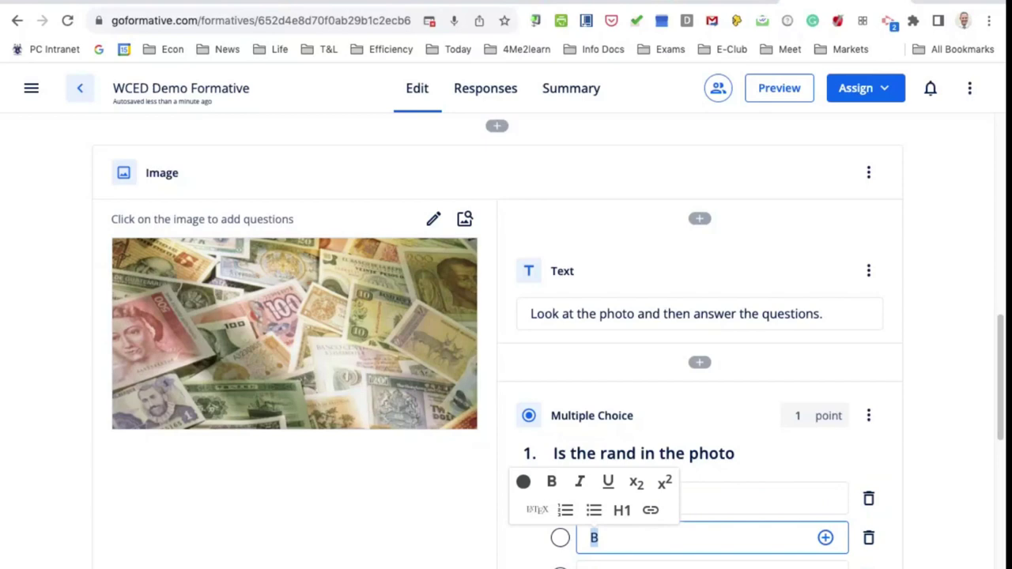
pyautogui.write('No')
# - Delete answer choices C and D from the rand question and mark No as the correct answer
pyautogui.scroll(-1, 699, 356)
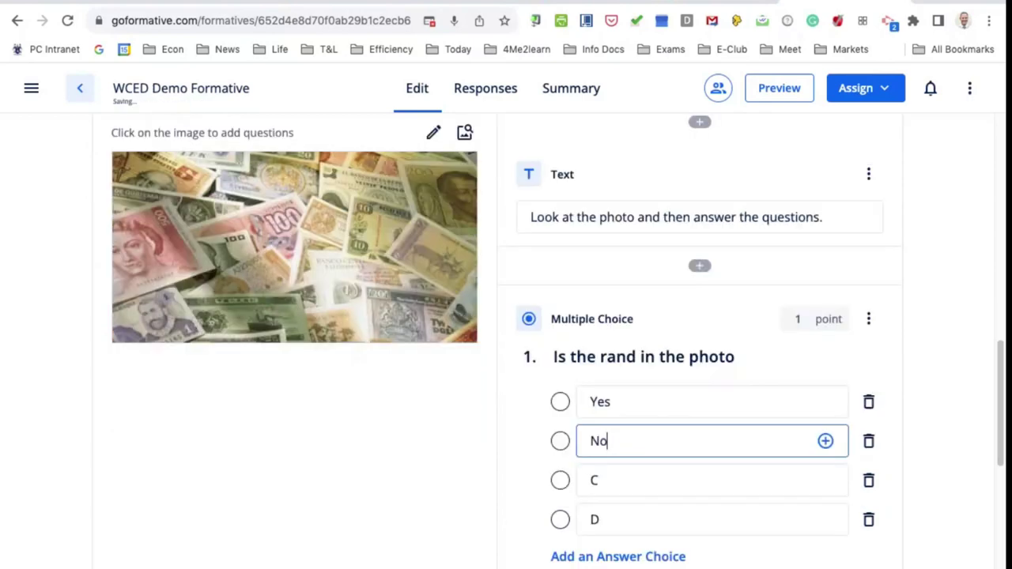
pyautogui.click(868, 479)
pyautogui.click(868, 479)
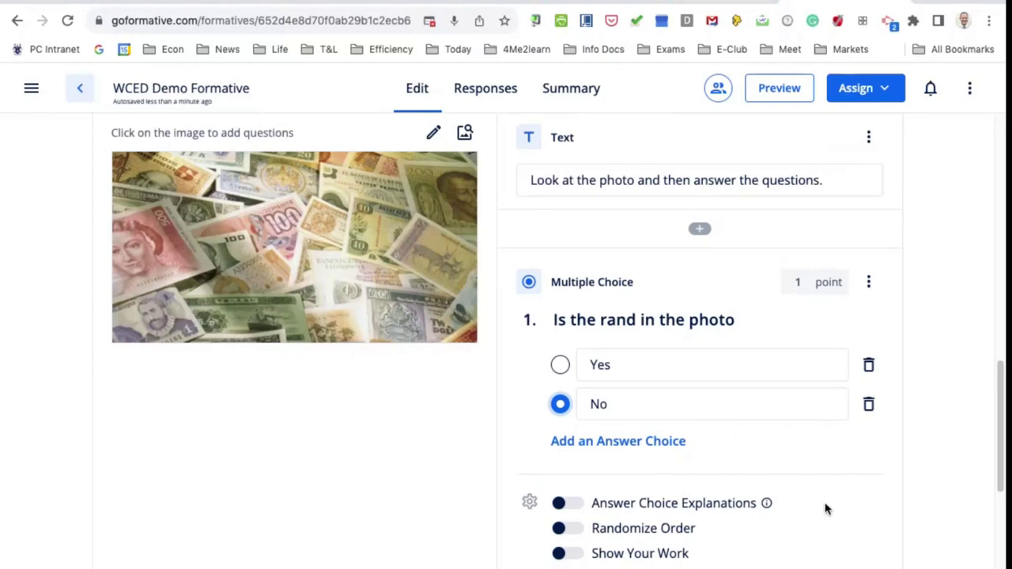
# - Duplicate the rand multiple choice question beside the banknotes image
pyautogui.scroll(-2, 826, 510)
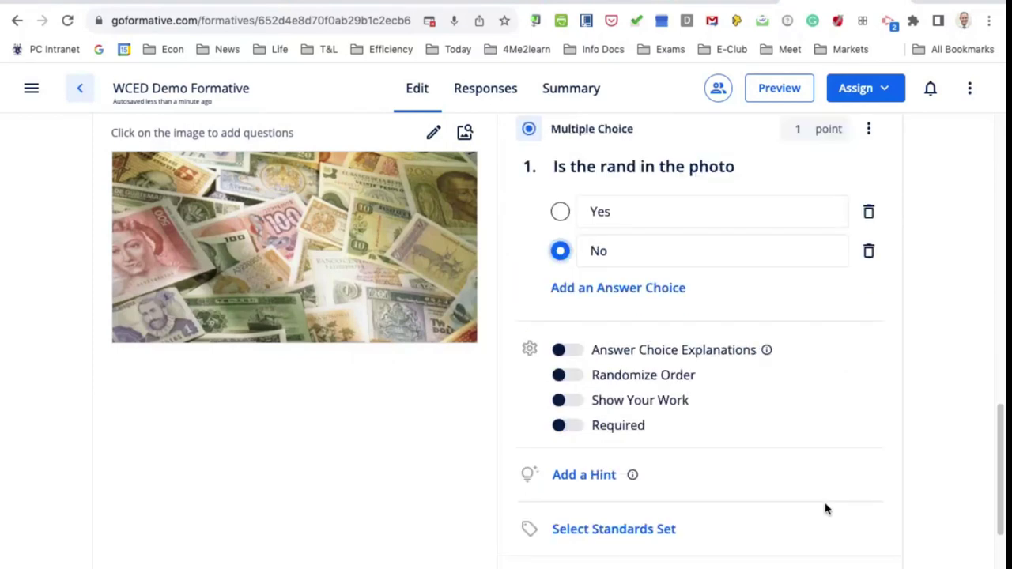
pyautogui.scroll(2, 826, 509)
pyautogui.click(869, 312)
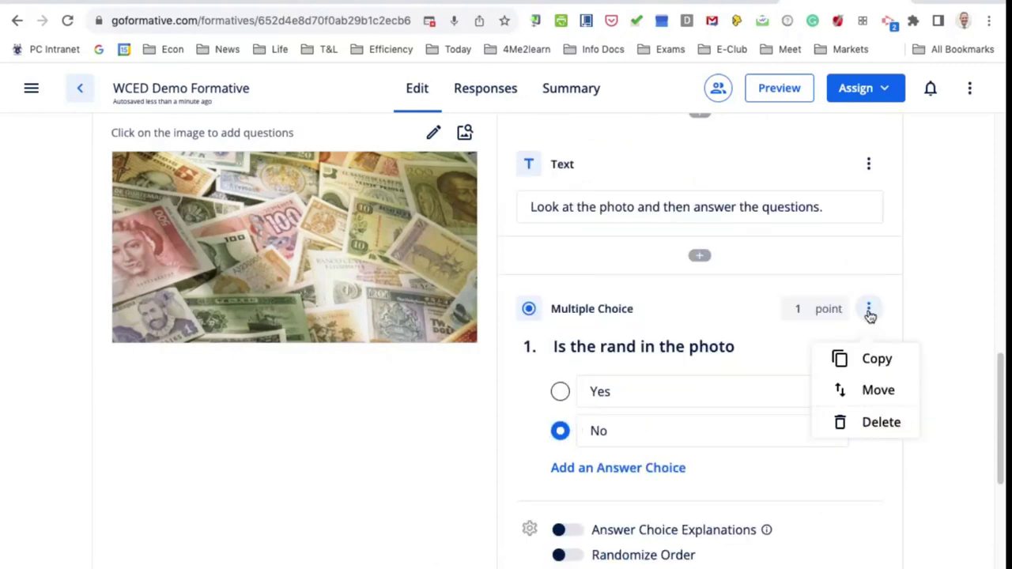
pyautogui.click(864, 357)
# - Change the duplicated question's text to "Are there any coins"
pyautogui.scroll(-4, 862, 358)
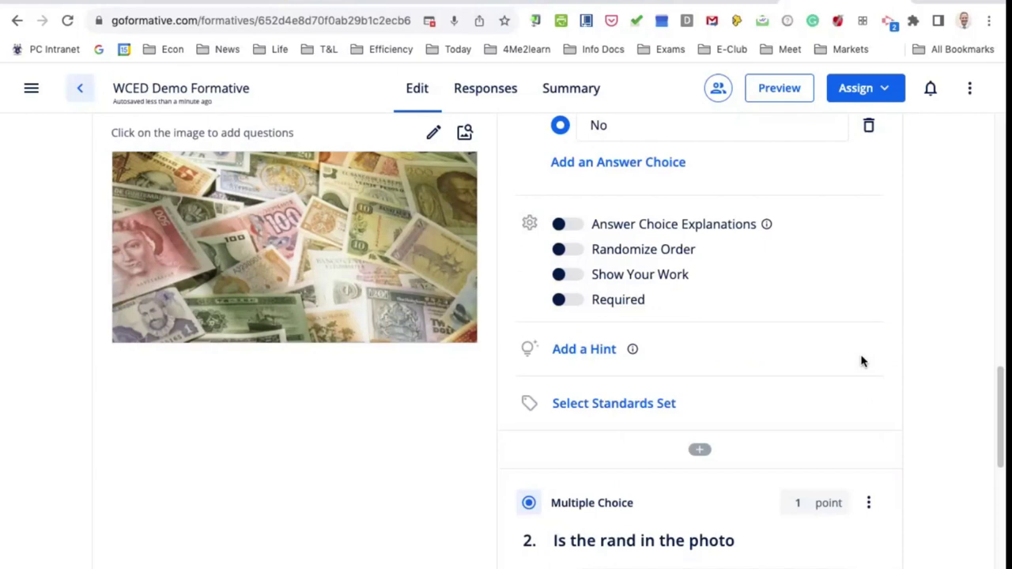
pyautogui.scroll(-3, 863, 361)
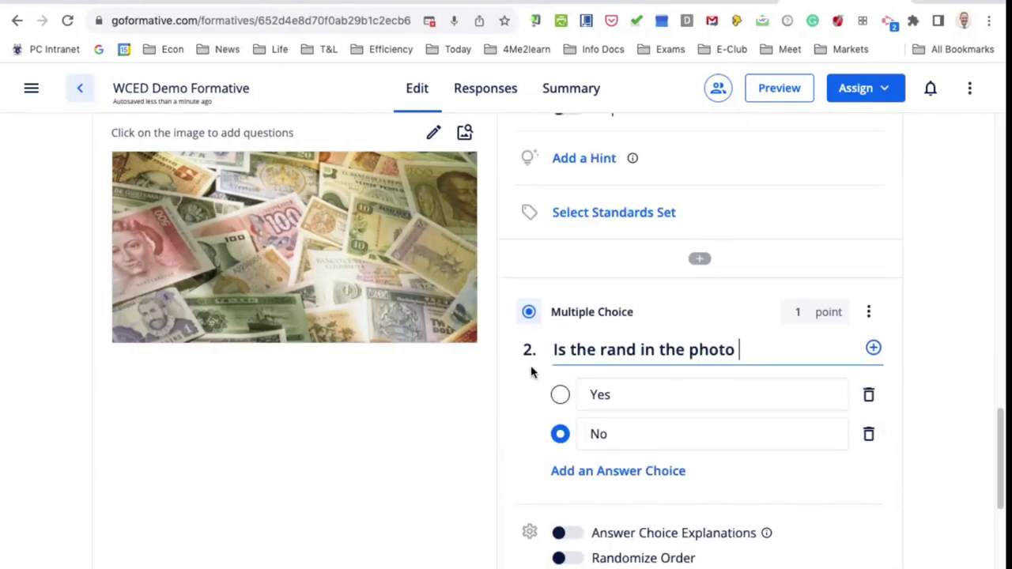
pyautogui.hotkey('ctrl', 'a')
pyautogui.write('Are')
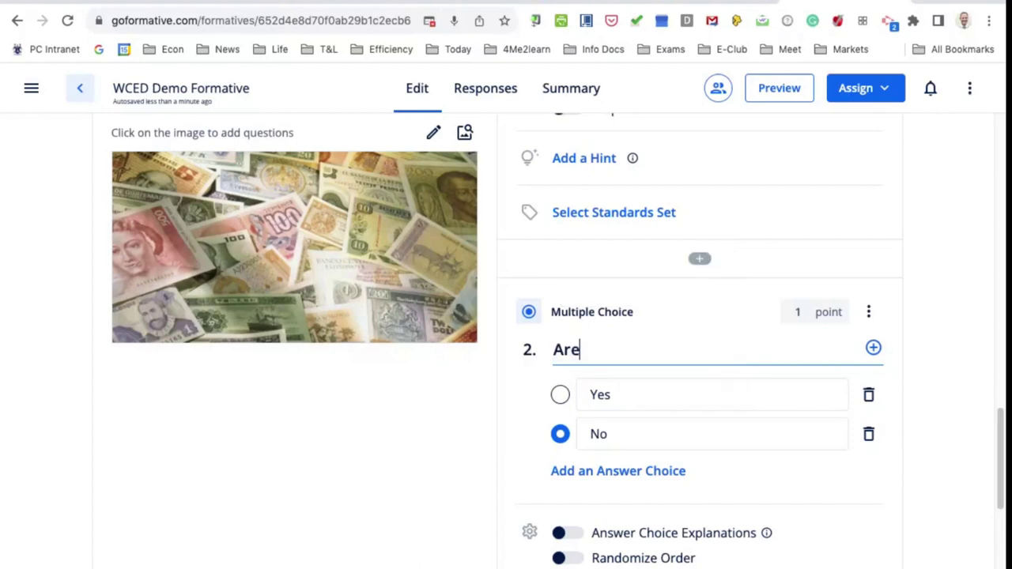
pyautogui.write(' there a')
pyautogui.press('BackSpace')
pyautogui.write('ay')
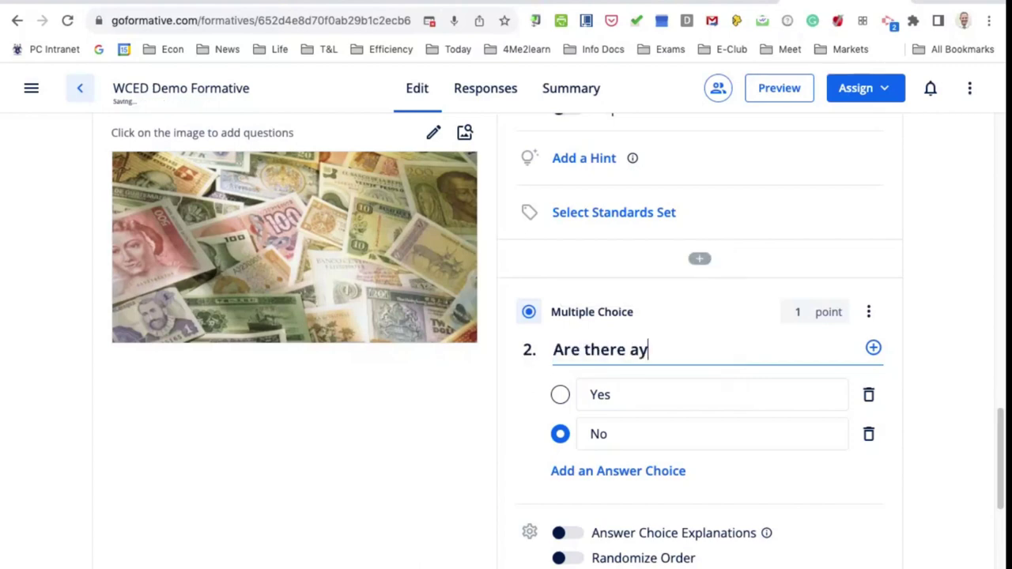
pyautogui.press('BackSpace')
pyautogui.write('ny coins')
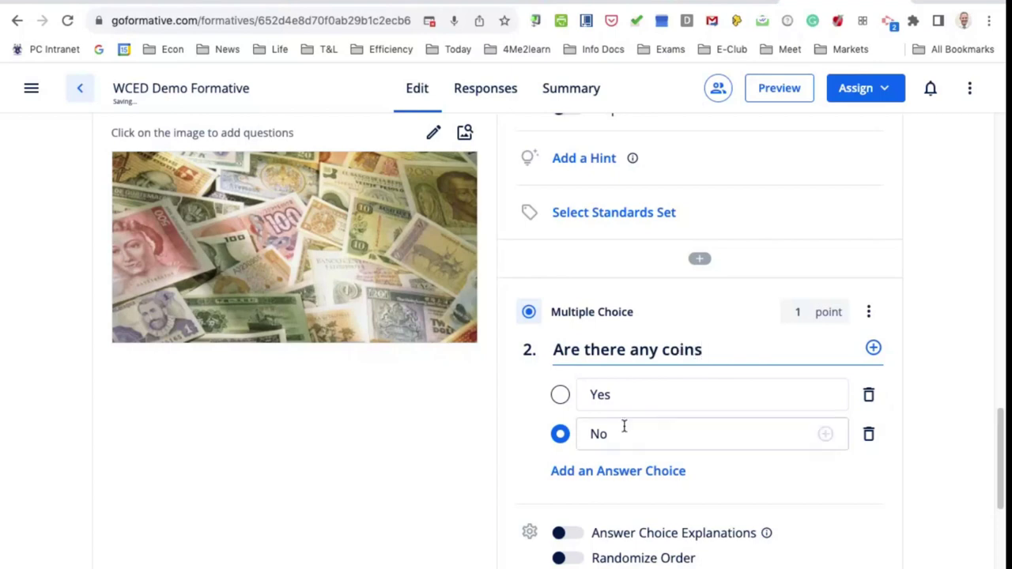
pyautogui.scroll(-1, 674, 417)
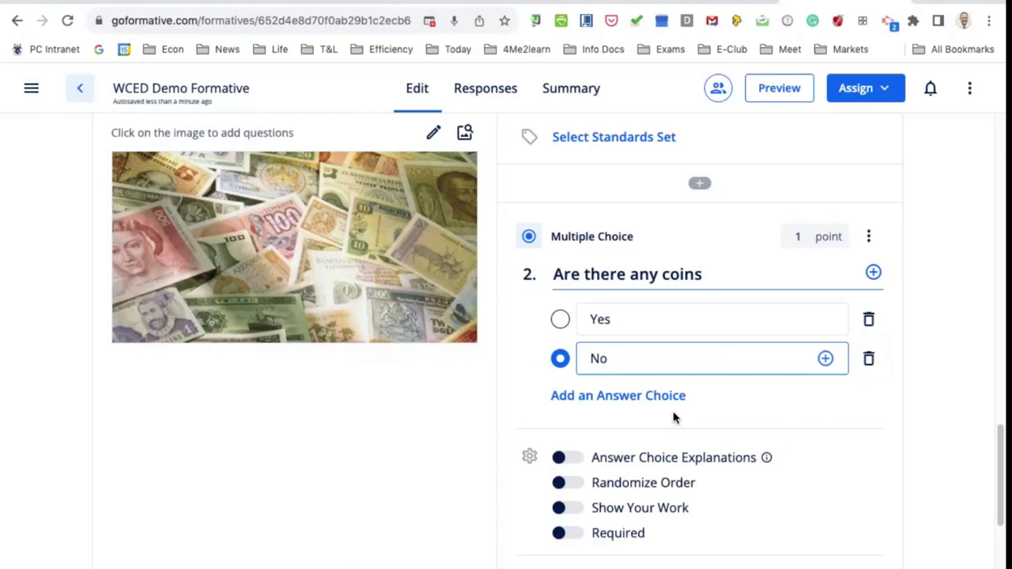
# - Add a Short Answer question below the coins question beside the banknotes image
pyautogui.scroll(-3, 674, 418)
pyautogui.scroll(3, 673, 424)
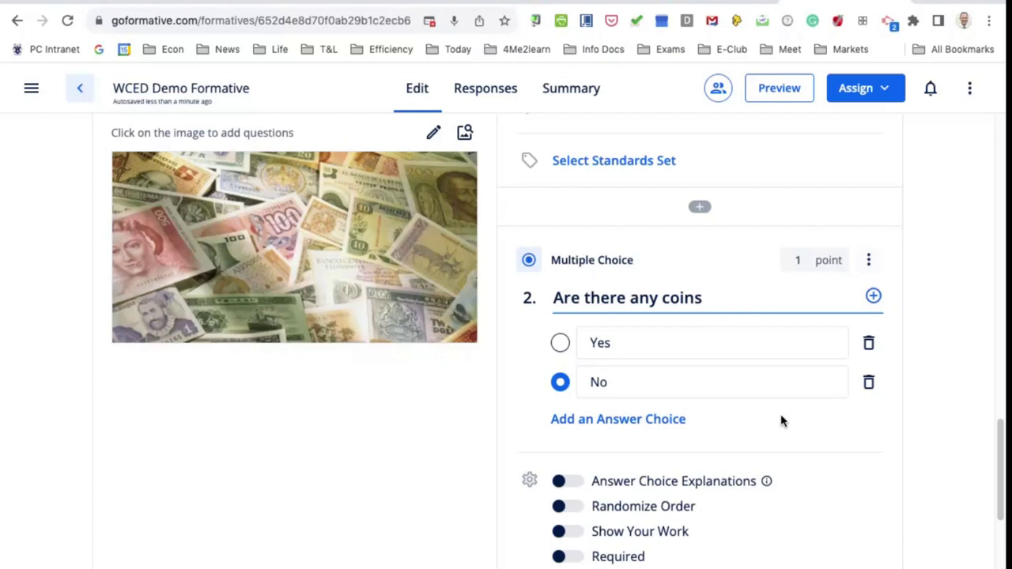
pyautogui.scroll(-4, 781, 422)
pyautogui.click(702, 240)
pyautogui.click(721, 238)
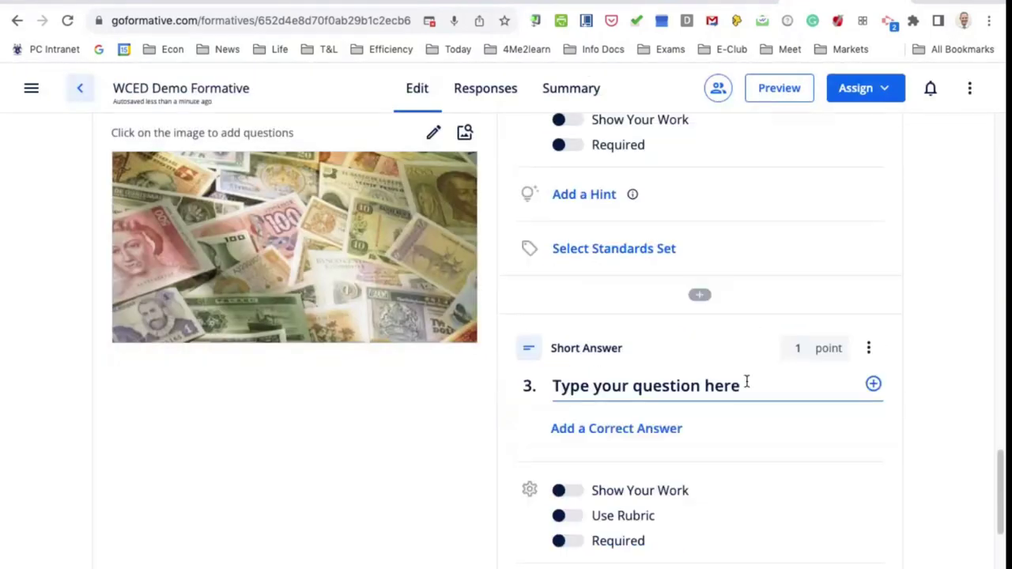
# - Enter "Who uses the pound?" as the text of the new short answer question
pyautogui.click(746, 383)
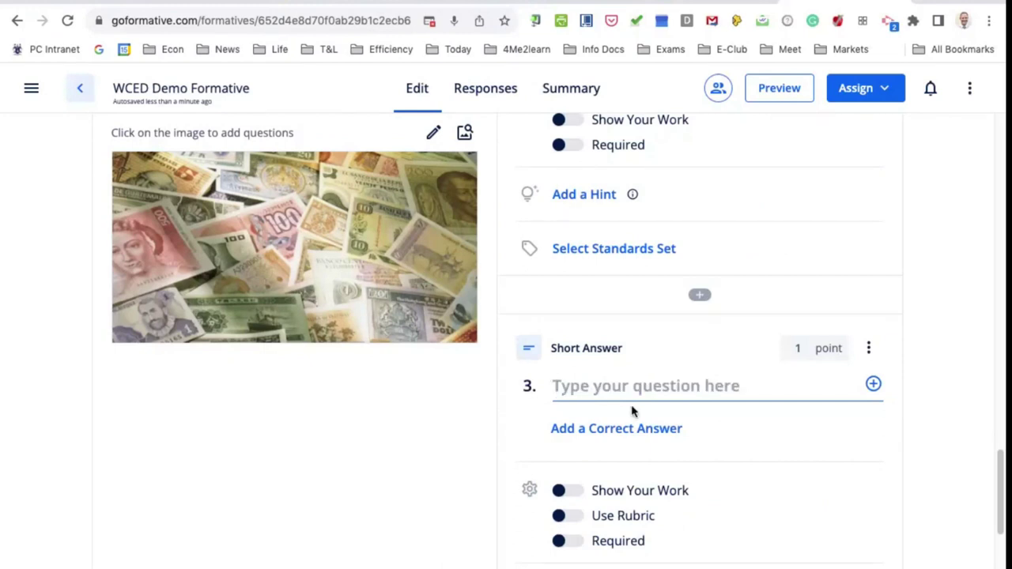
pyautogui.write('W')
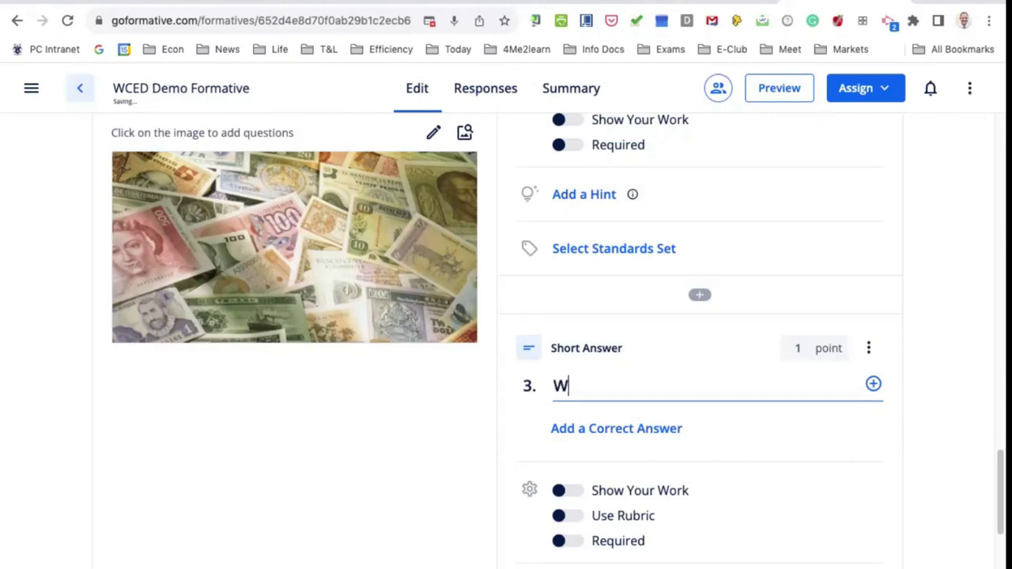
pyautogui.press('BackSpace')
pyautogui.write('H')
pyautogui.press('BackSpace')
pyautogui.write('Who use')
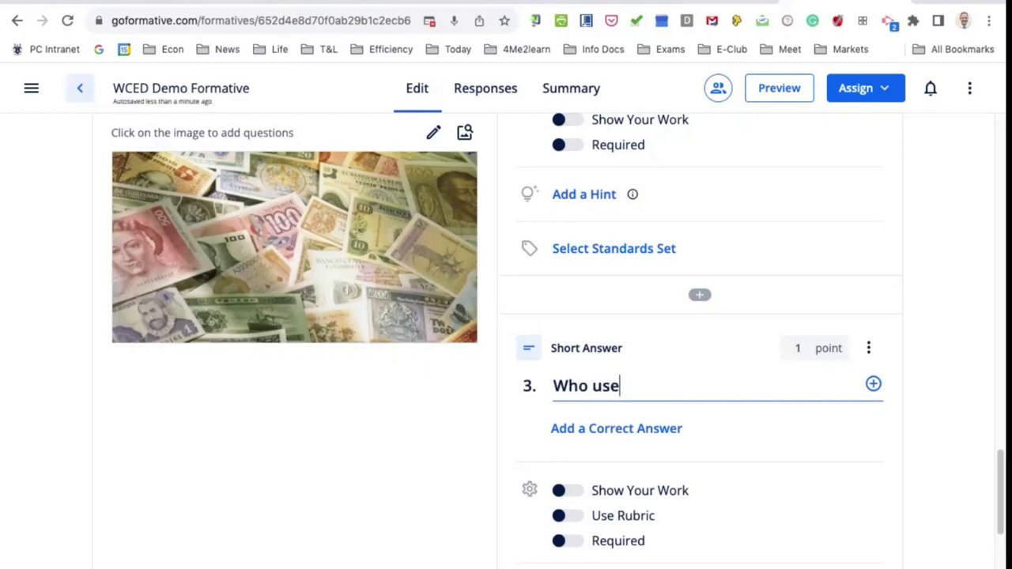
pyautogui.write('s the ')
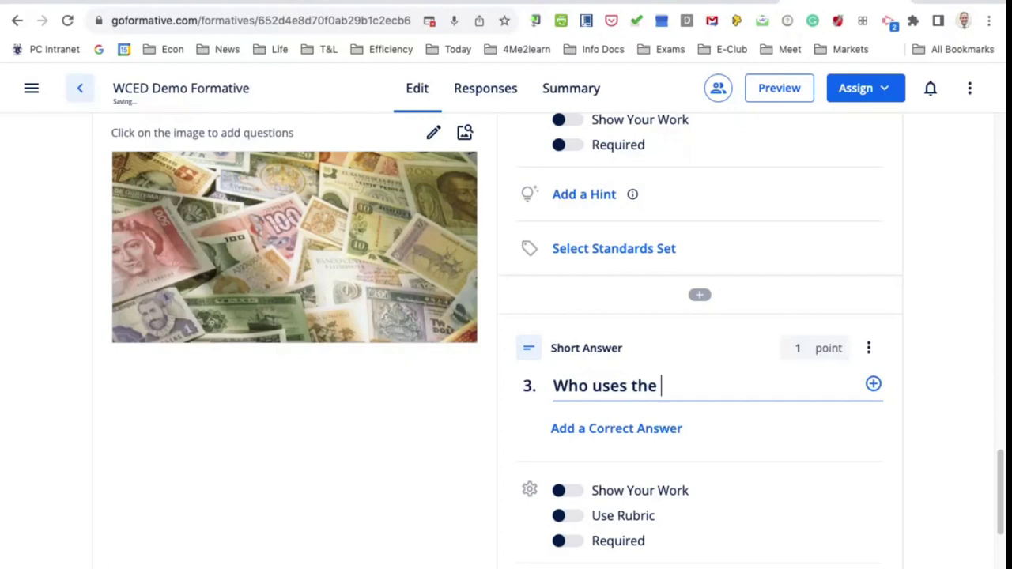
pyautogui.write('pound?')
# - Add England, Britain and UK as correct answers to the pound question
pyautogui.click(603, 433)
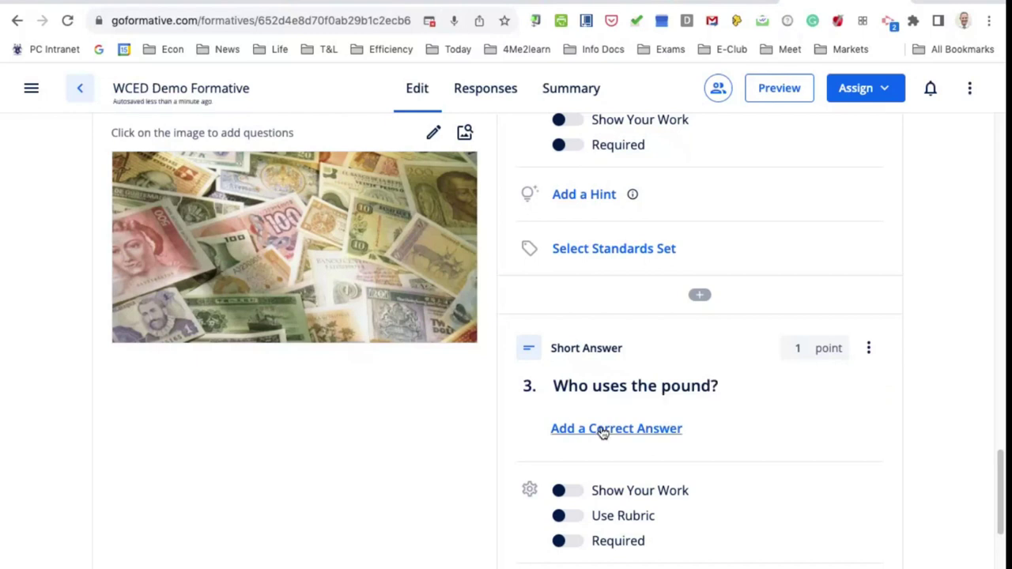
pyautogui.click(603, 433)
pyautogui.write('E')
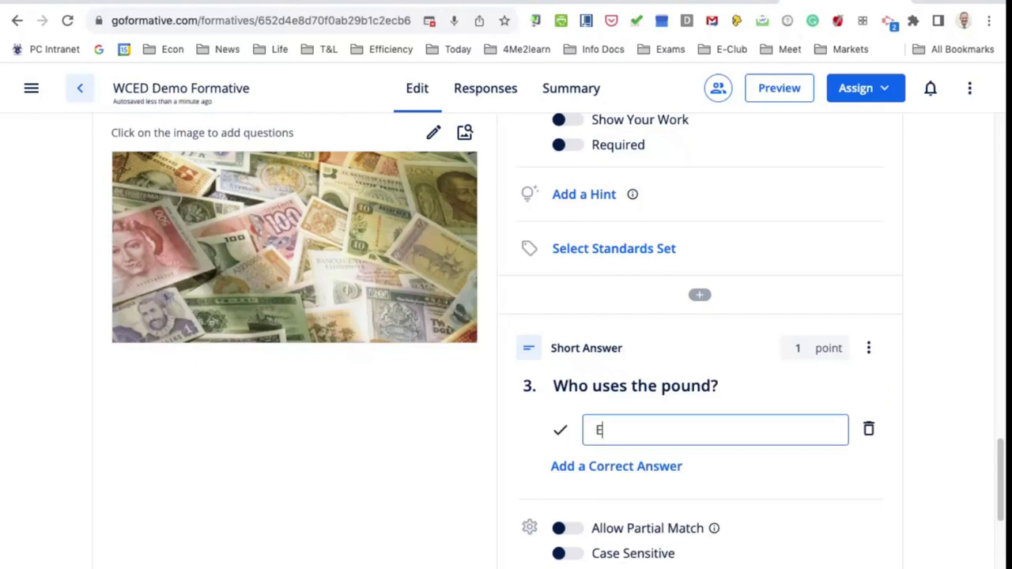
pyautogui.write('ngland')
pyautogui.click(626, 467)
pyautogui.write('B')
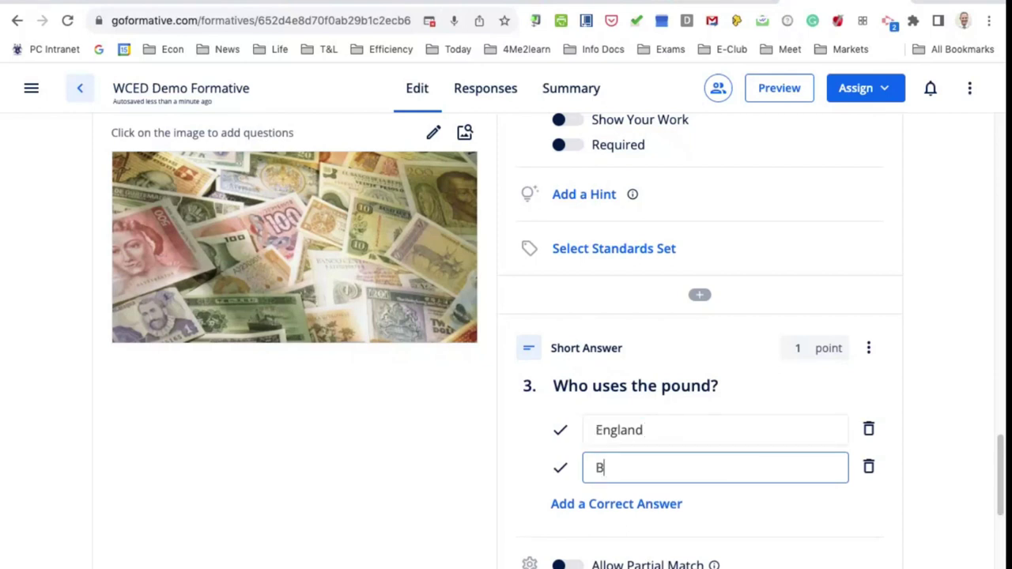
pyautogui.write('ritain')
pyautogui.click(637, 504)
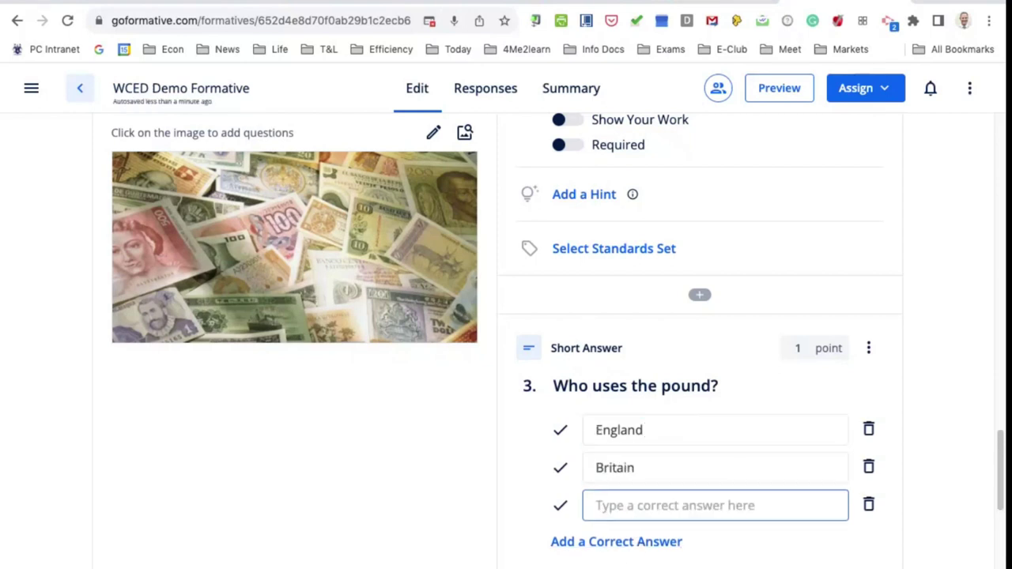
pyautogui.write('UK')
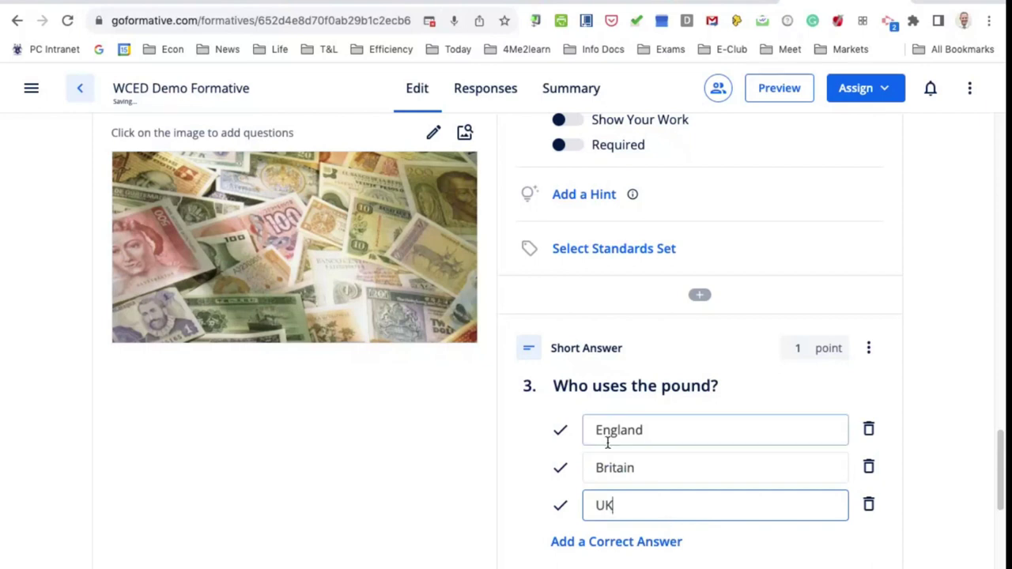
pyautogui.click(928, 509)
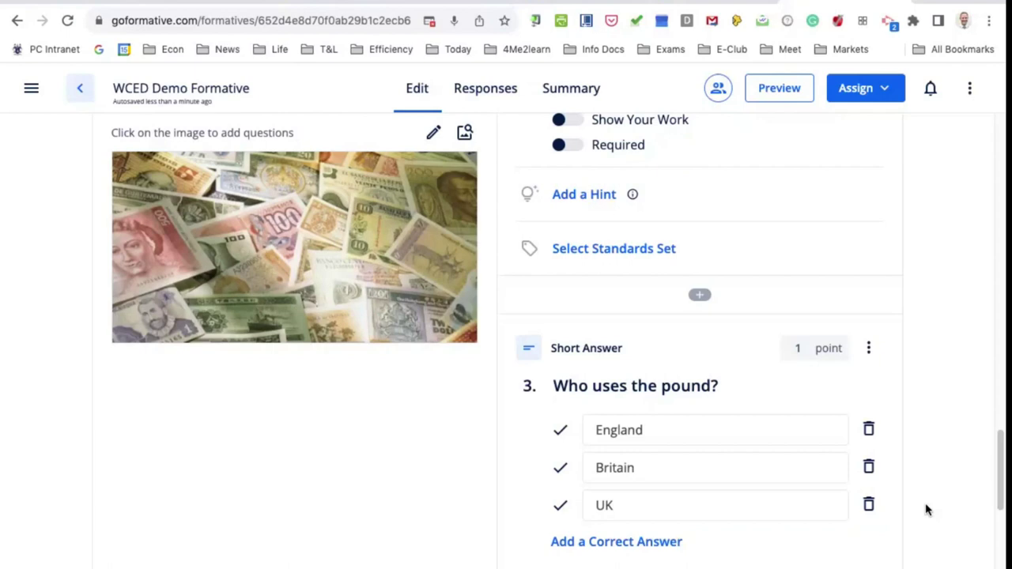
# - Set the pound question's score to 2 points
pyautogui.scroll(-1, 927, 509)
pyautogui.scroll(1, 810, 352)
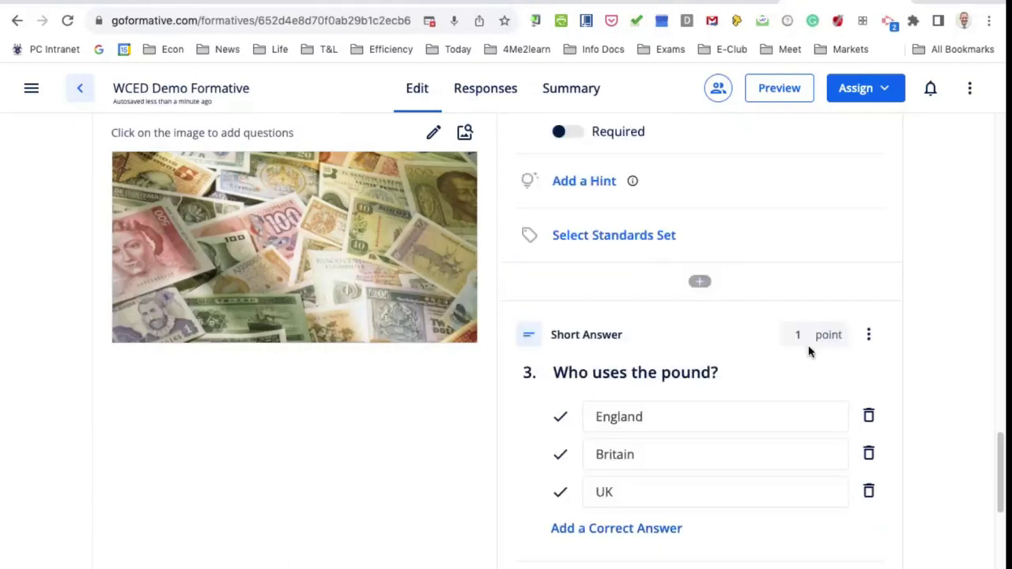
pyautogui.click(792, 338)
pyautogui.write('2')
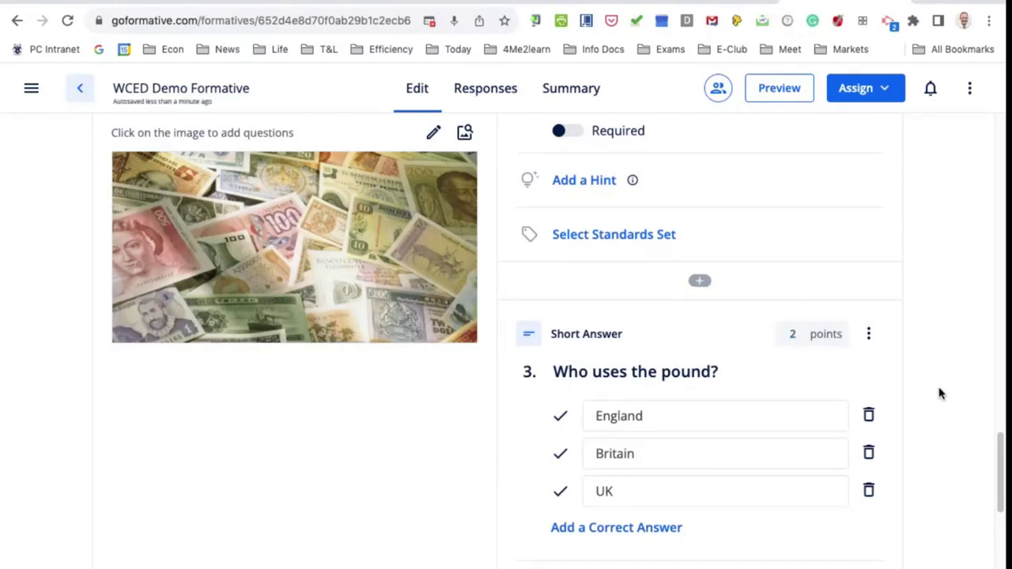
# - Review the pound question's answer settings and the other items attached to the banknotes image
pyautogui.scroll(-2, 940, 393)
pyautogui.scroll(-4, 940, 393)
pyautogui.scroll(2, 940, 393)
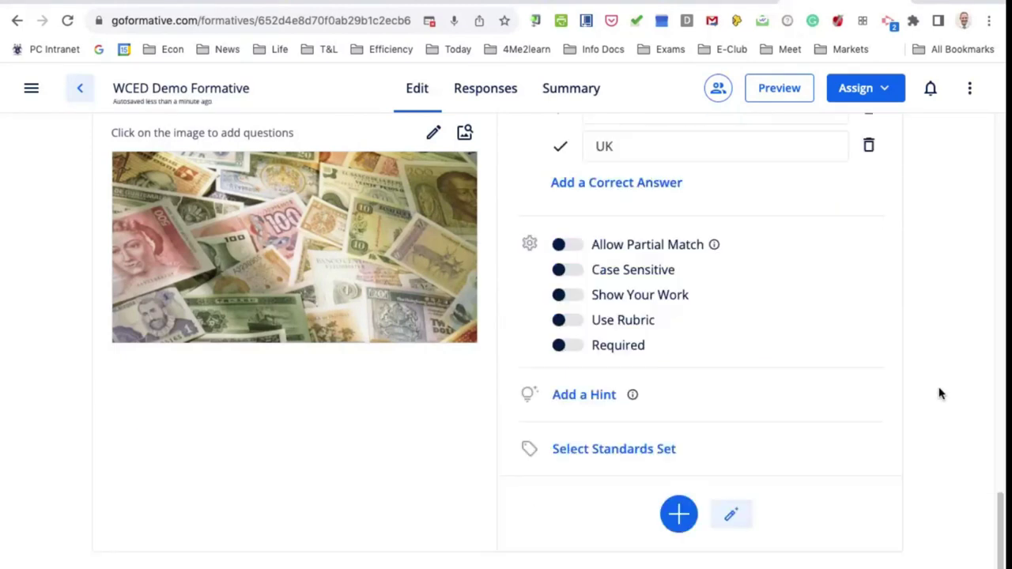
pyautogui.scroll(-2, 940, 393)
pyautogui.scroll(5, 940, 393)
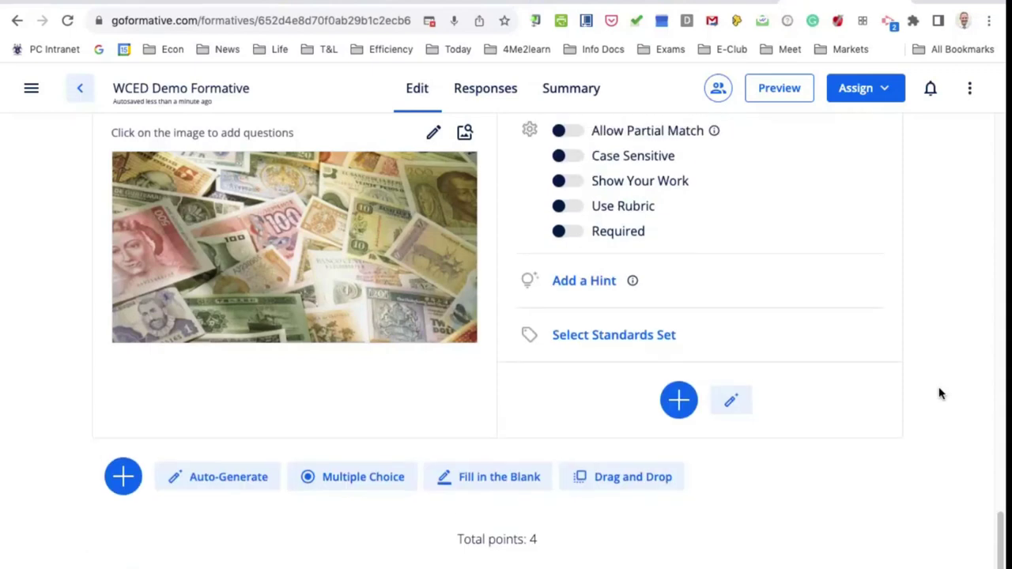
pyautogui.scroll(4, 940, 393)
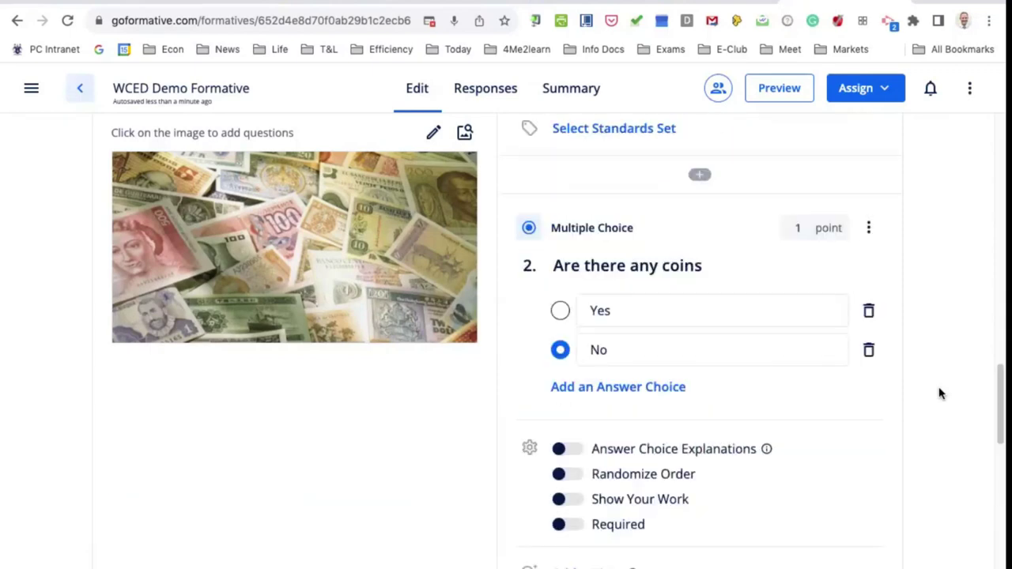
pyautogui.scroll(4, 940, 393)
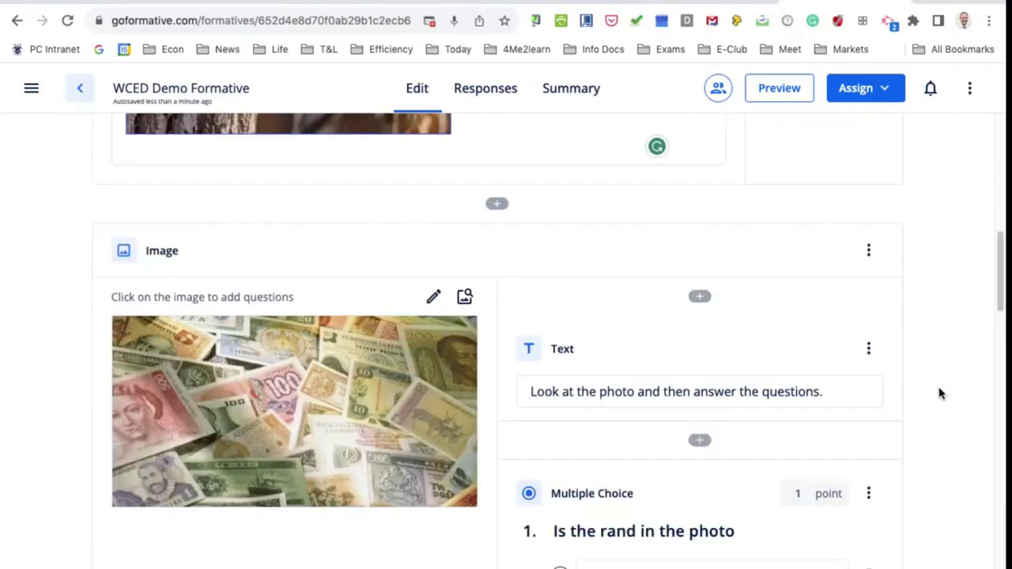